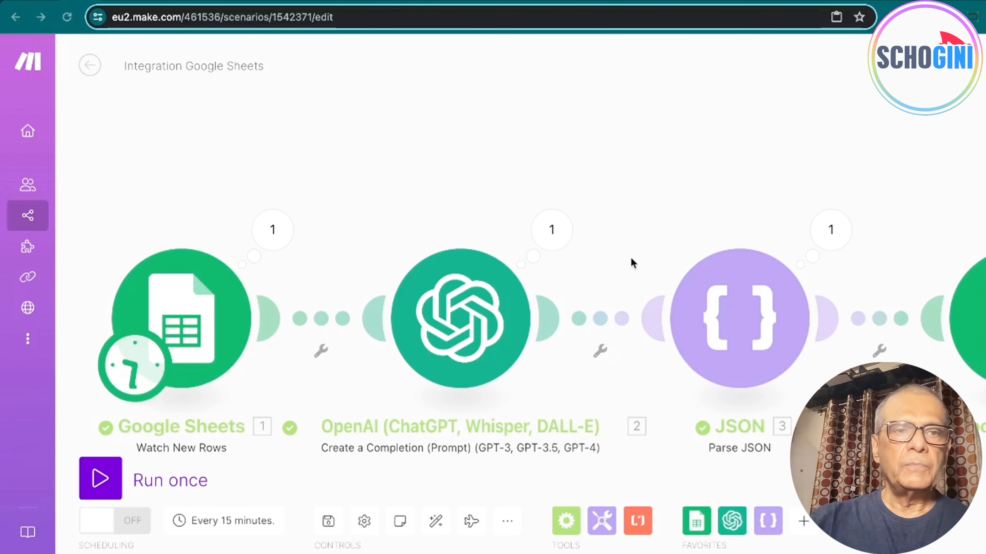
Step: Review the Watch New Rows module's spreadsheet and sheet name options, and check the trigger's schedule settings
scroll(384, 225, "down", 2)
left_click_drag(384, 225, 388, 179)
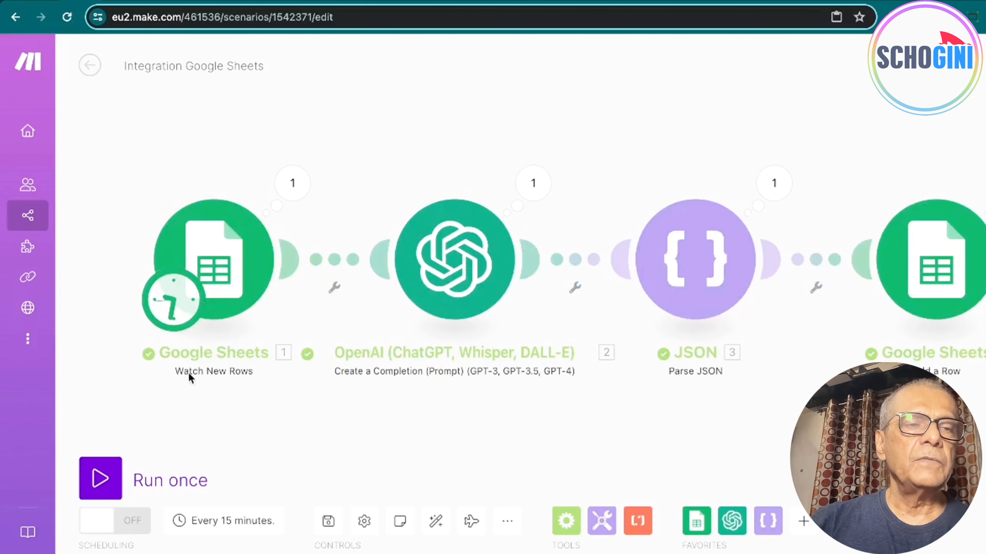
left_click(227, 268)
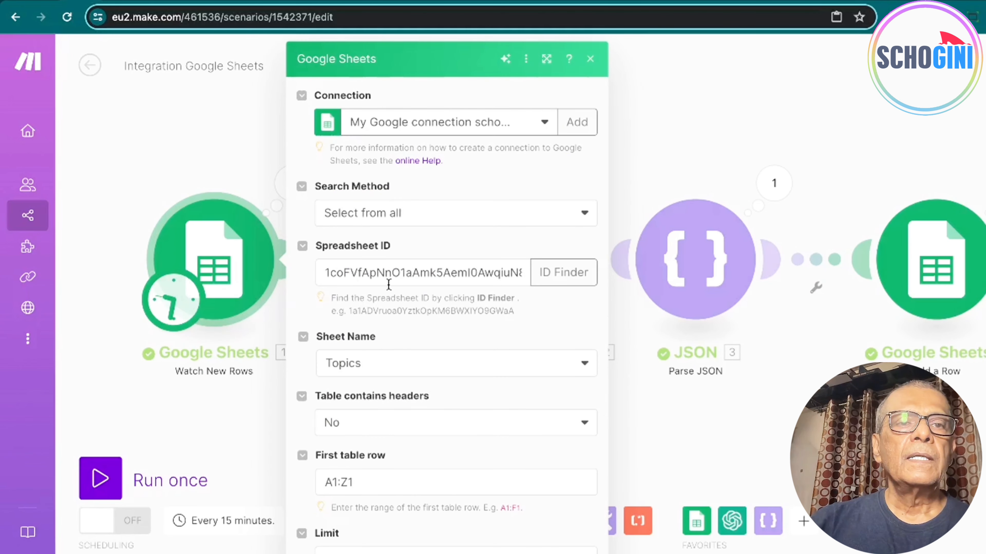
left_click(326, 363)
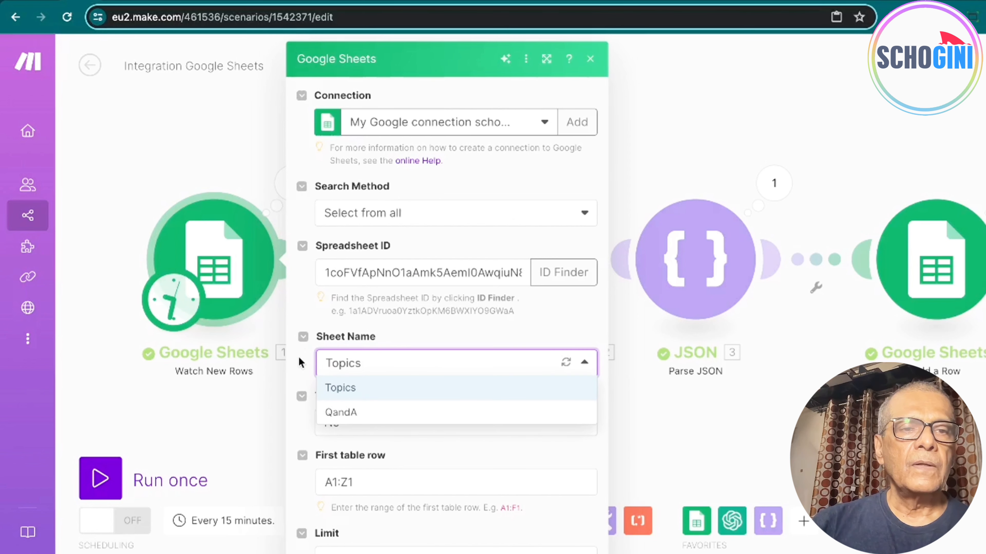
left_click(300, 363)
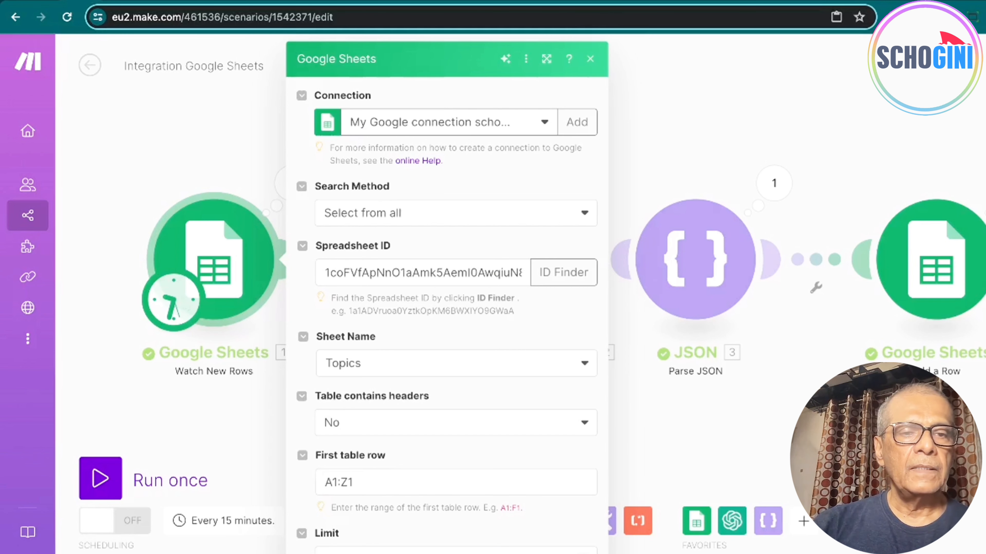
left_click(174, 300)
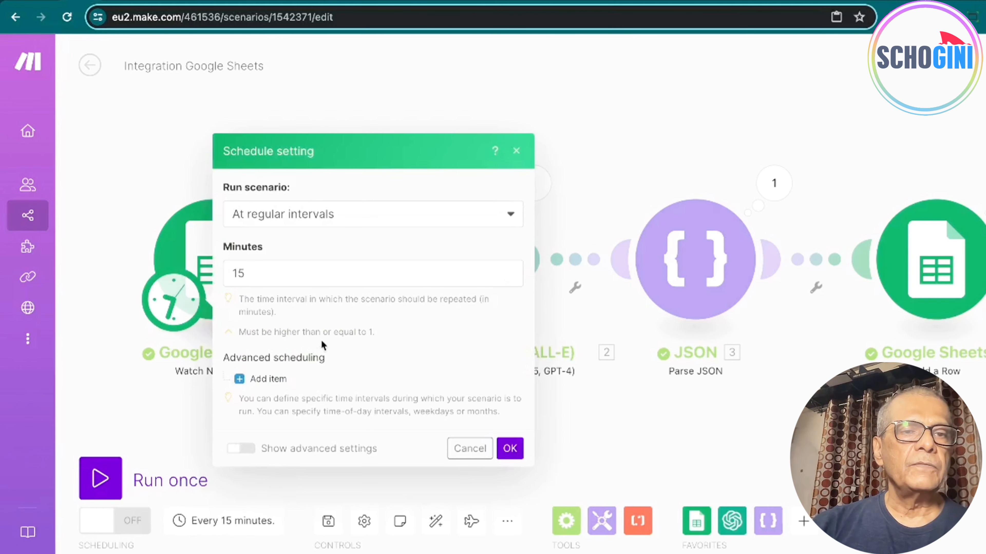
left_click(466, 449)
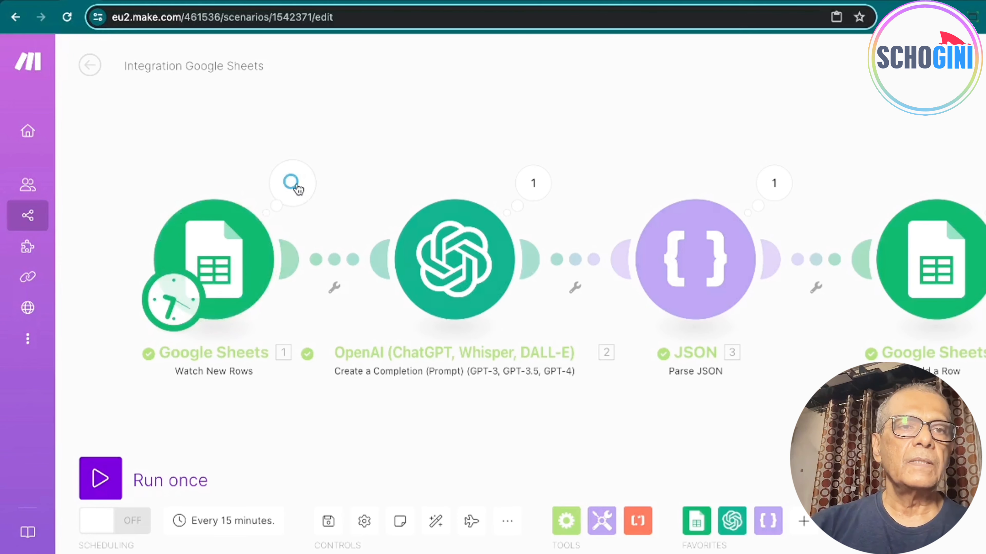
Step: Inspect the output bundle of the Watch New Rows module's last run, including its column A value
left_click(306, 198)
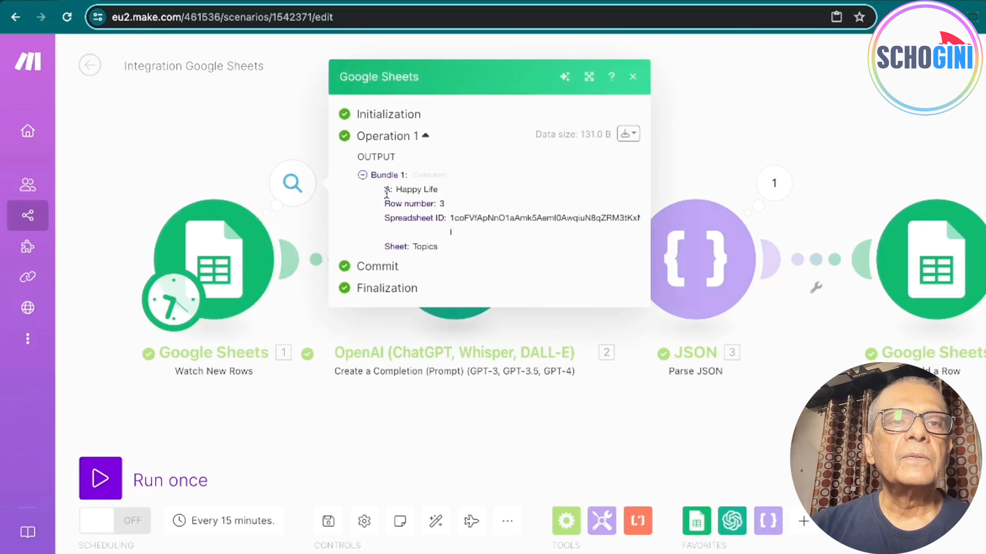
left_click(363, 175)
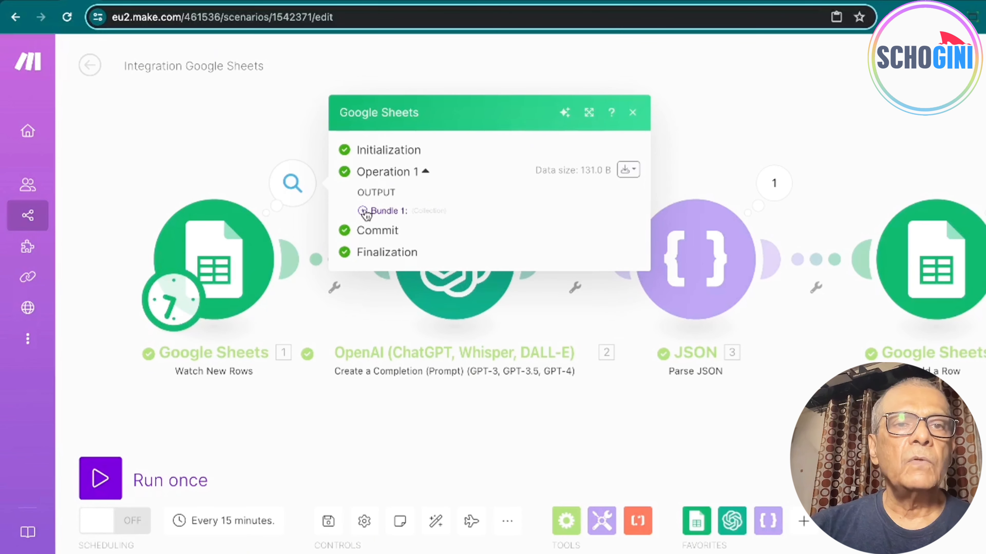
left_click(362, 211)
left_click_drag(396, 189, 436, 189)
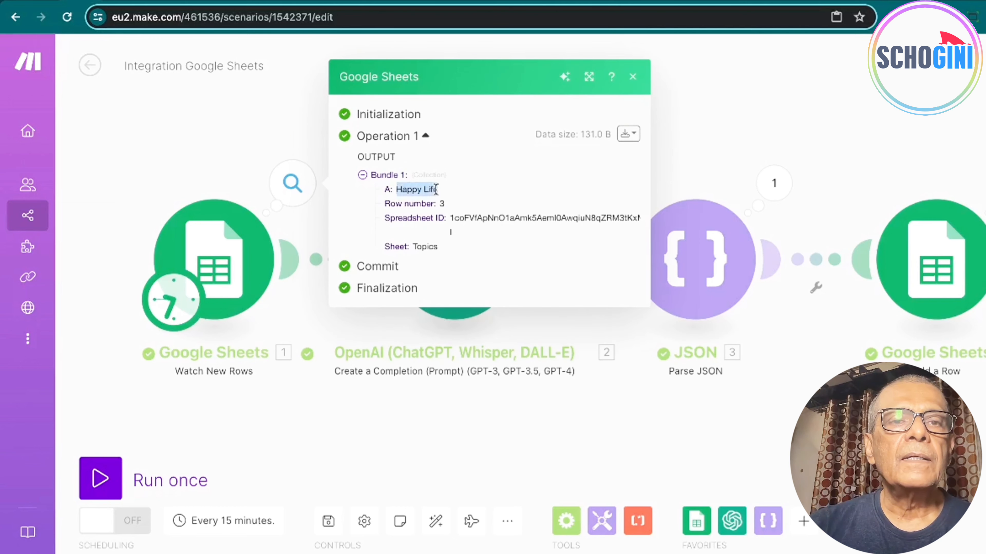
left_click(225, 134)
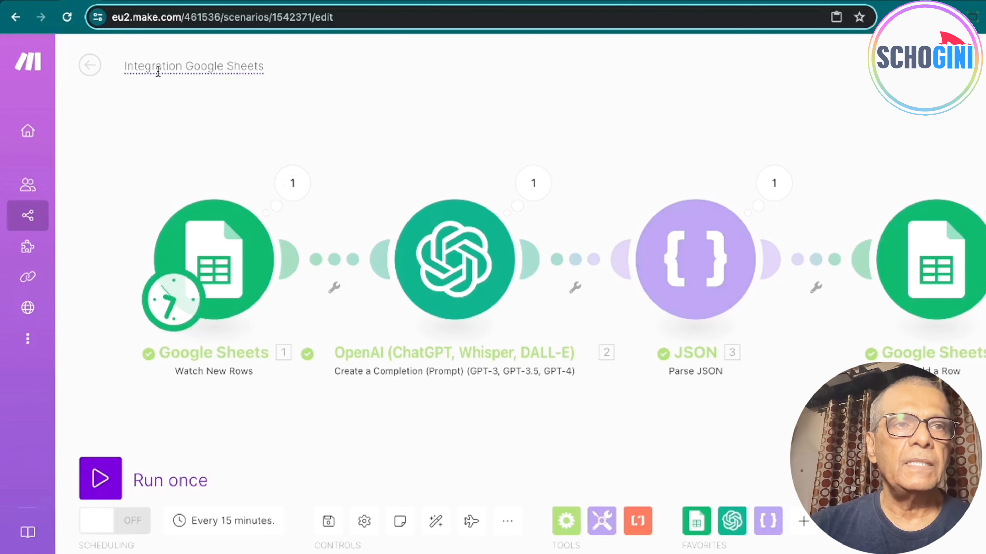
Step: Compare the topics in rows 1 to 3 of the TUTORIAL1 spreadsheet with the Watch New Rows output bundle in Make
left_click(115, 1)
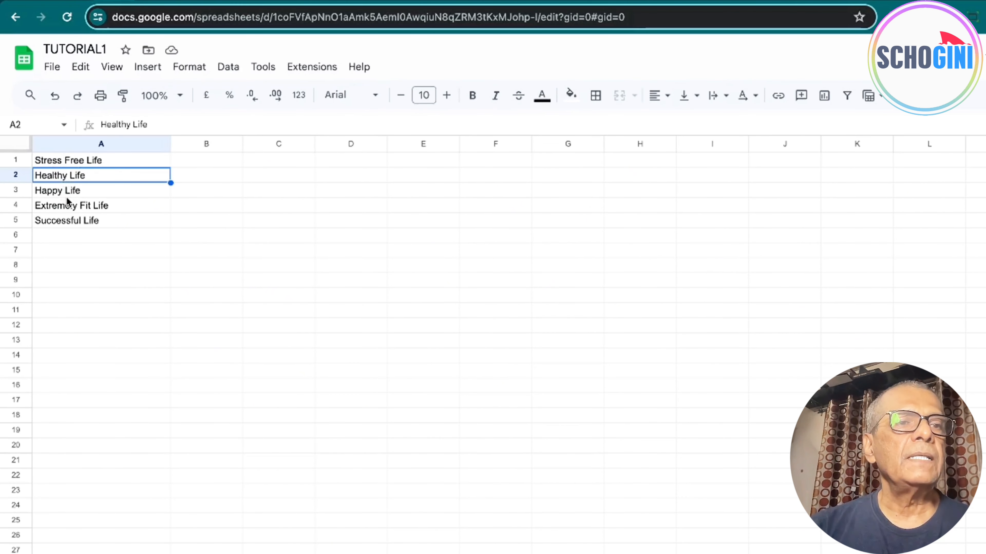
left_click(71, 163)
left_click(71, 176)
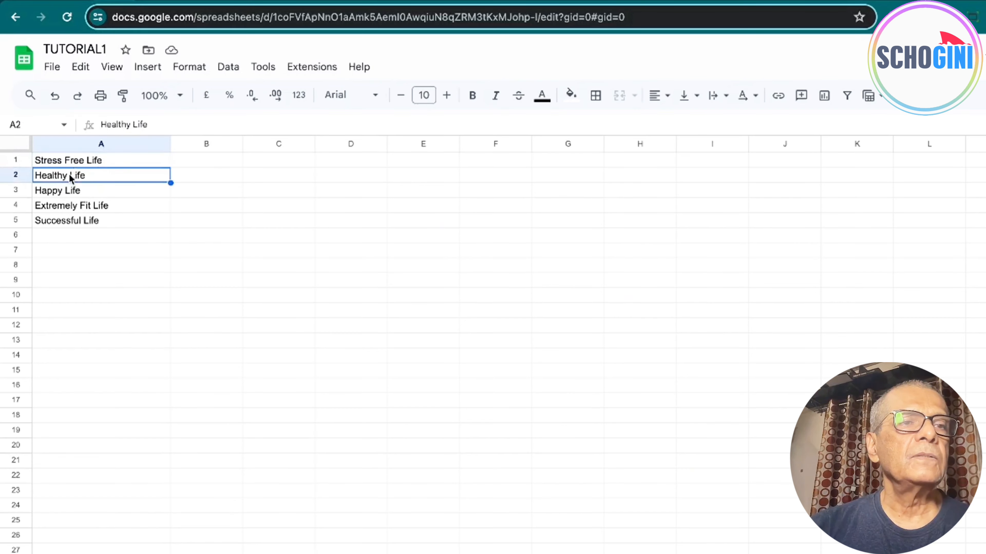
left_click(70, 192)
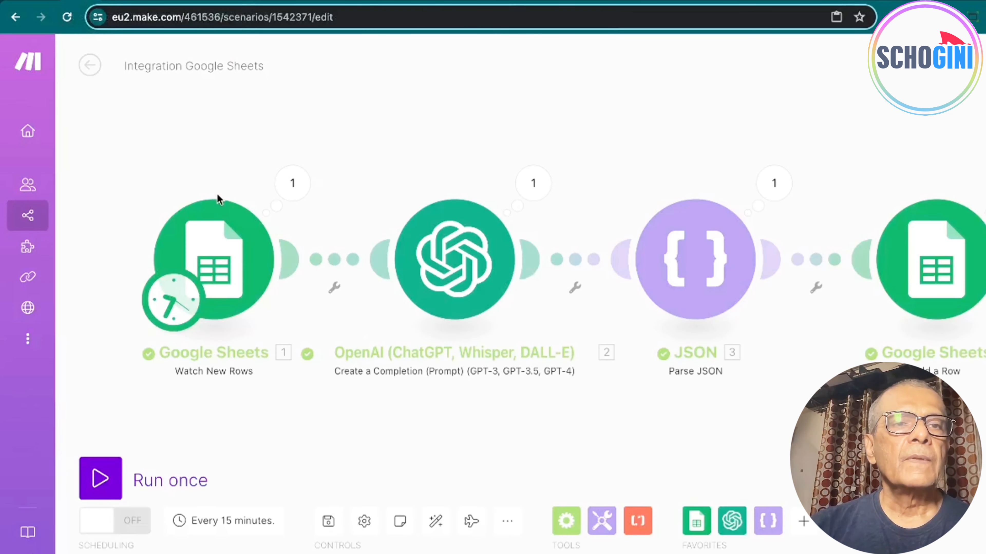
left_click(292, 182)
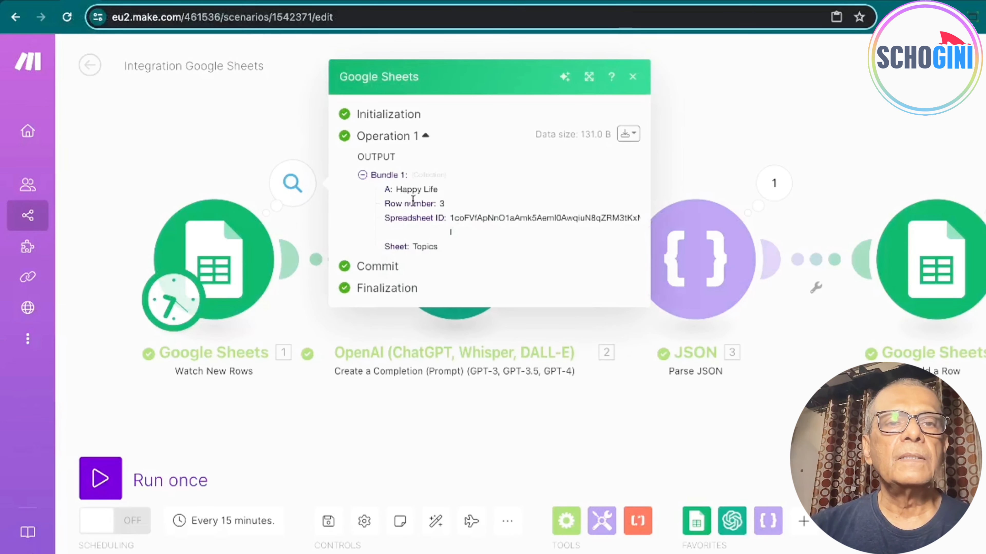
left_click(289, 136)
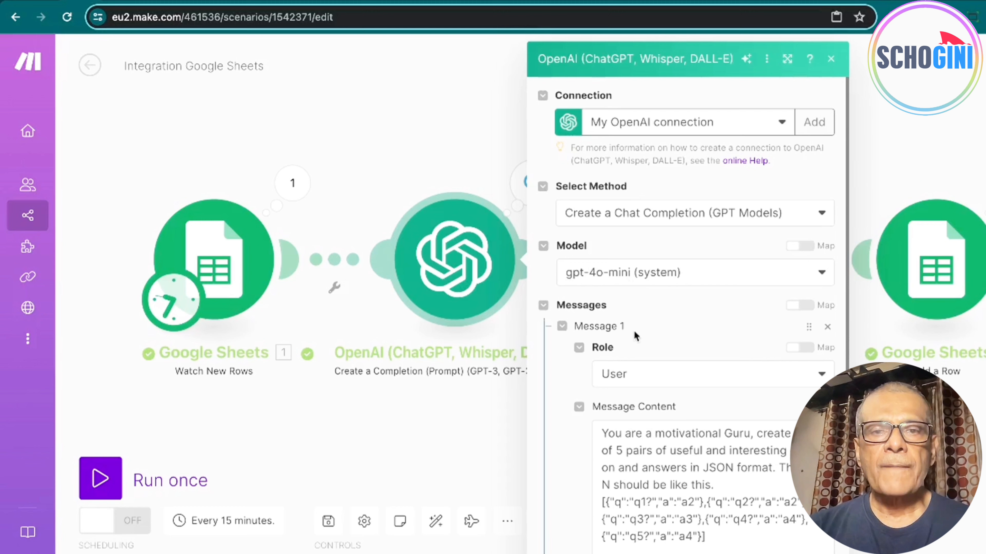
Step: Review Message 1 in the OpenAI module, checking the role options, keeping User, and reading the message content
scroll(633, 338, "down", 2)
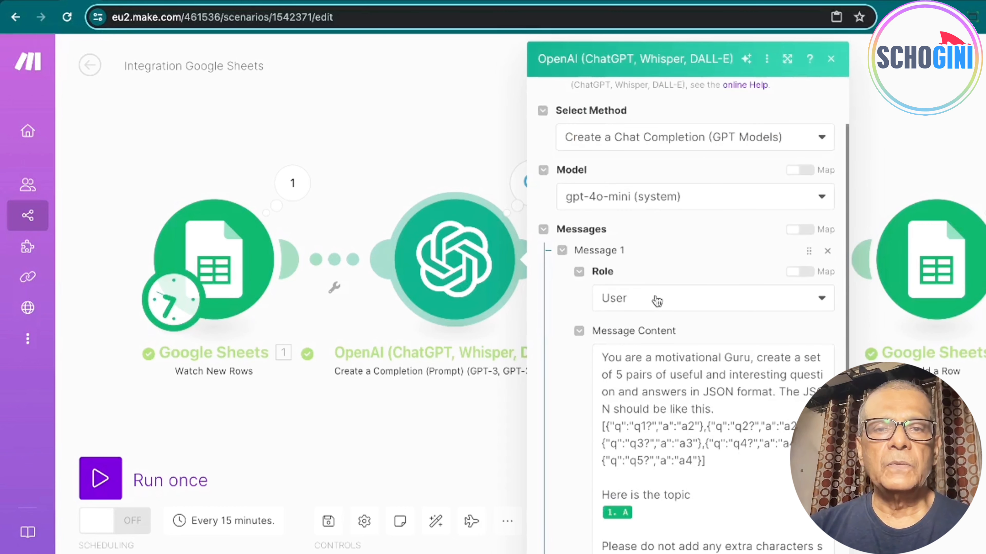
left_click(657, 301)
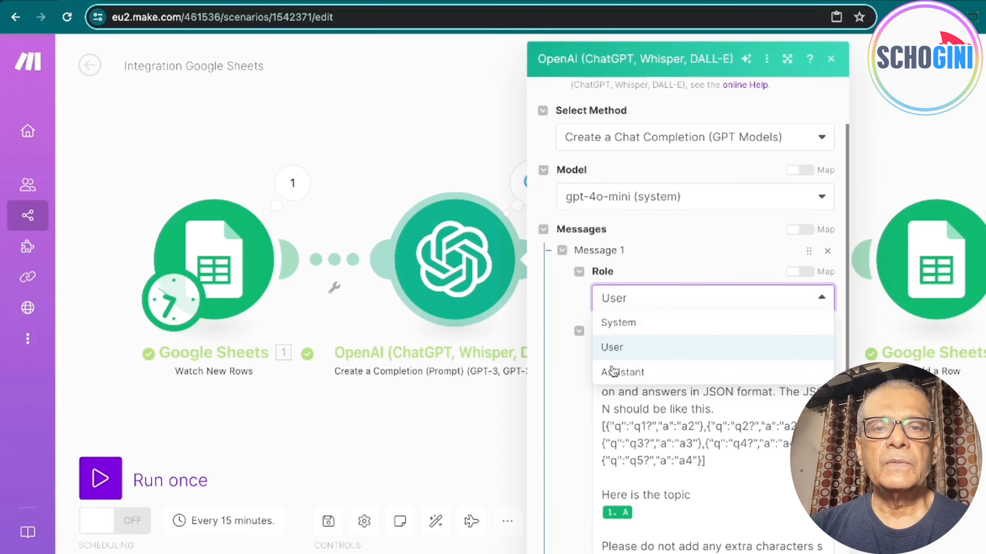
left_click(621, 347)
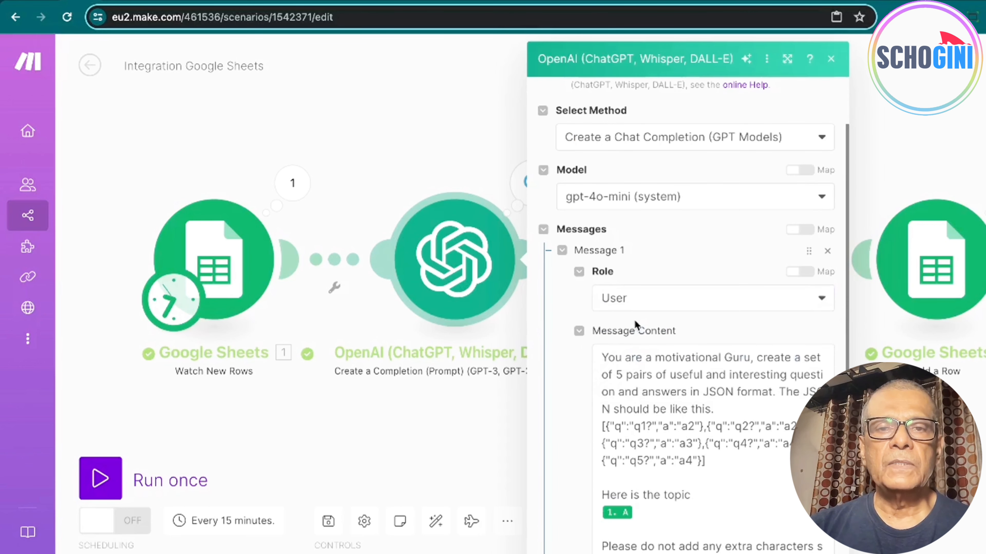
scroll(633, 339, "down", 3)
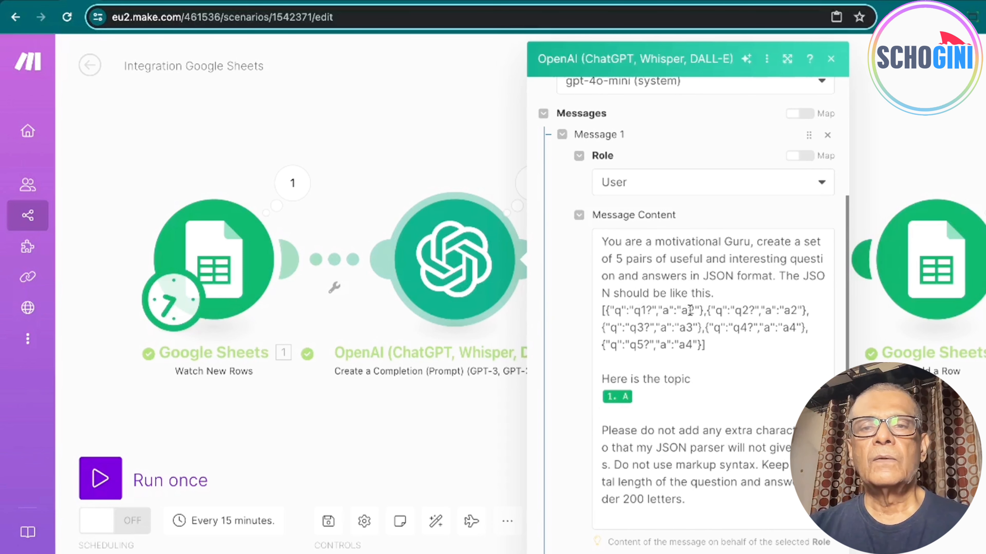
Step: In the OpenAI prompt, correct the first sample answer to "a1" and change "question" to "questions" in the opening instruction
left_click_drag(689, 311, 694, 311)
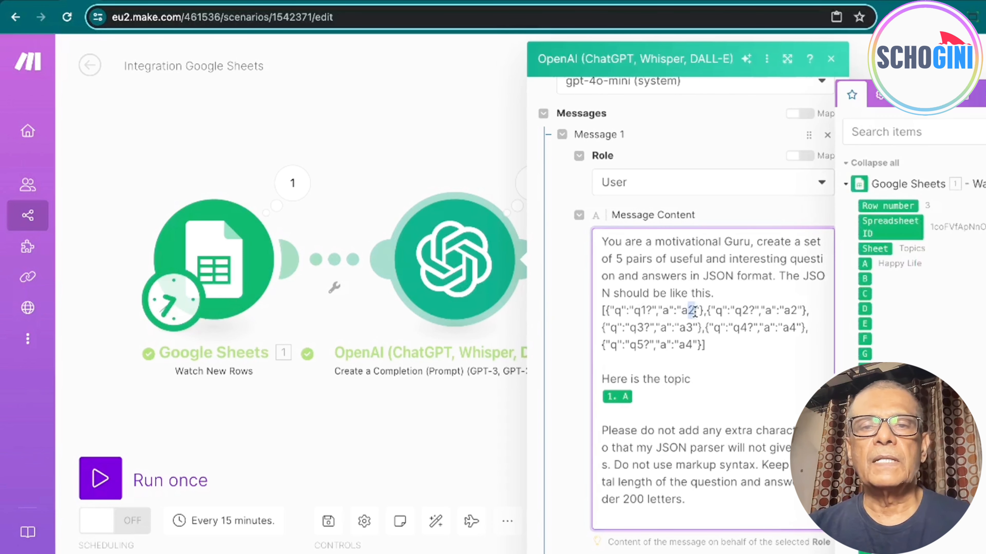
type("1")
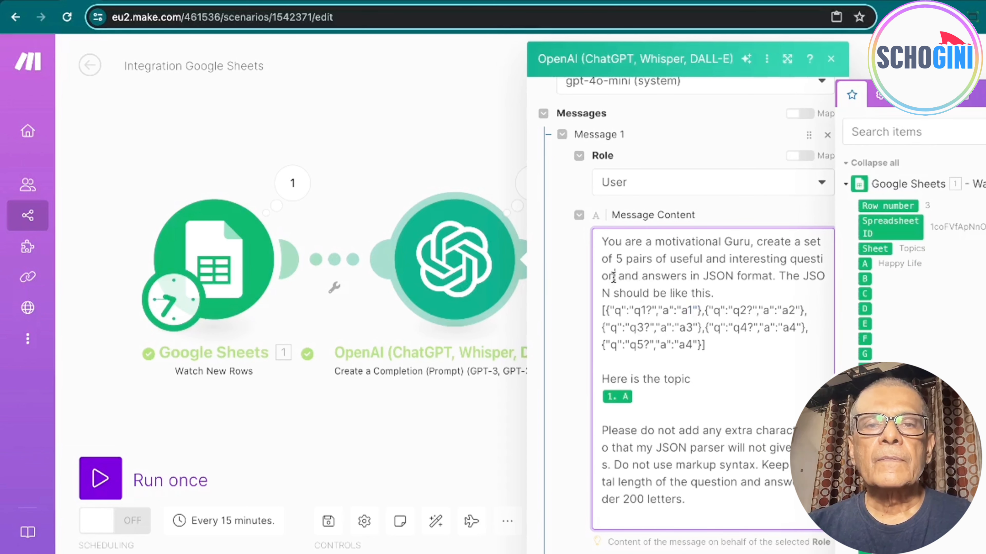
type("s")
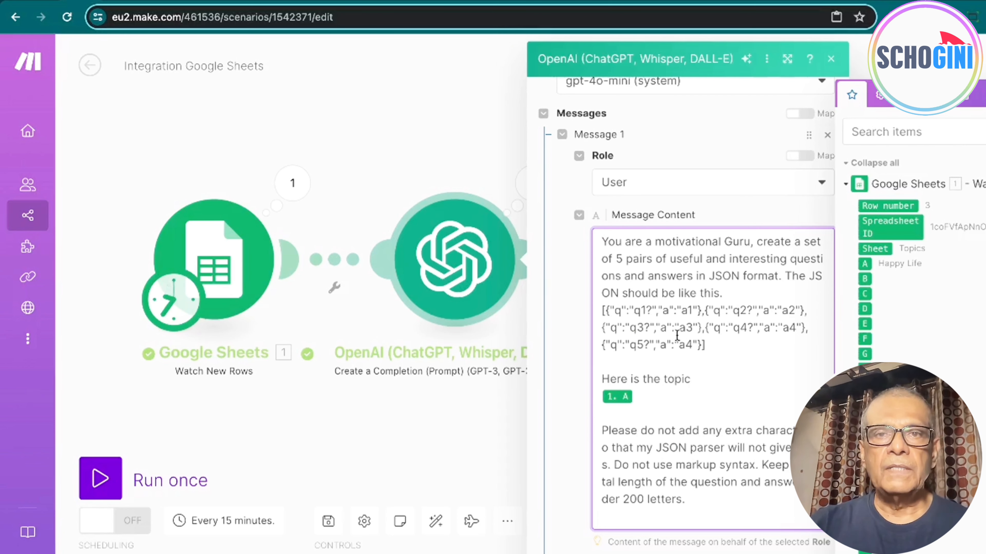
Step: Remove the variable under "Here is the topic", reinsert column A from Google Sheets in its place, and close the module settings
left_click(639, 400)
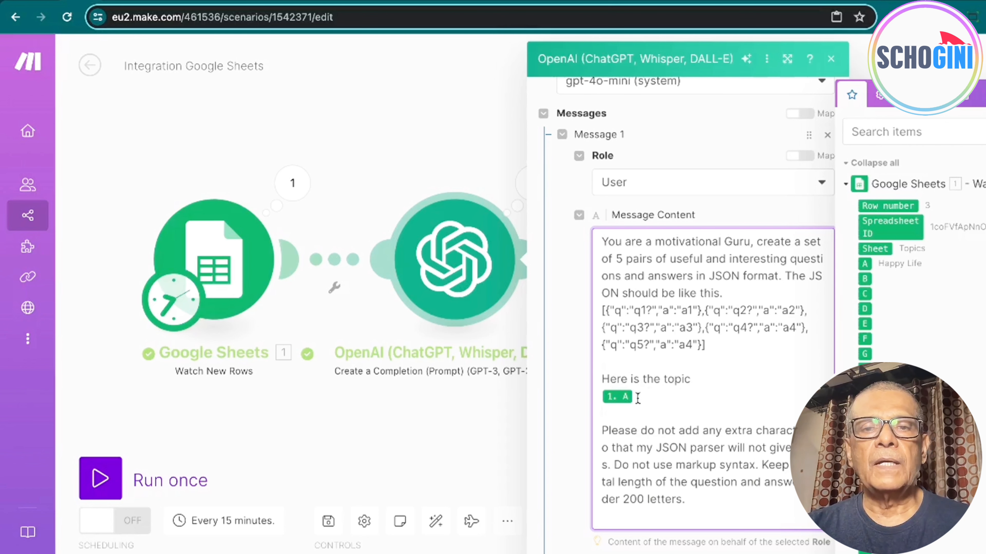
key("BackSpace")
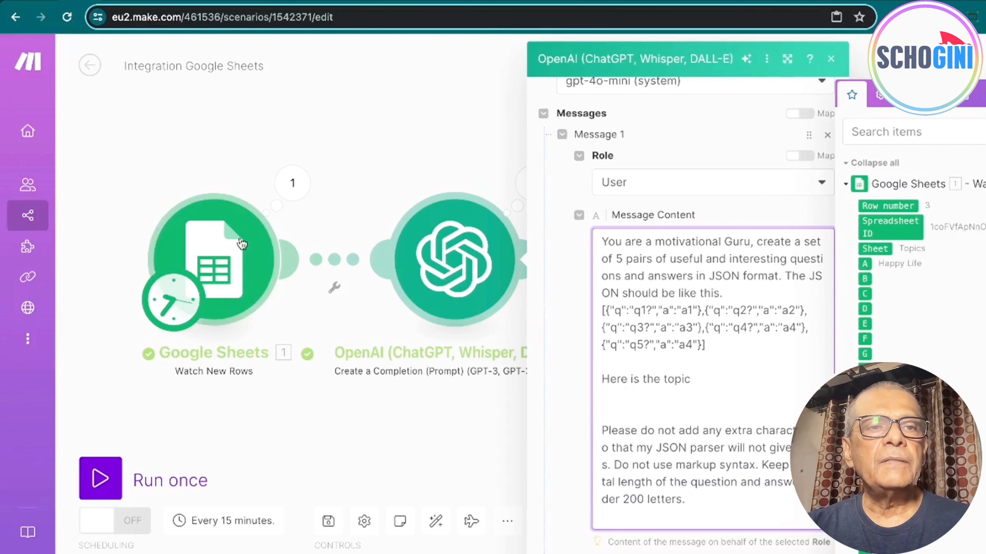
left_click(866, 265)
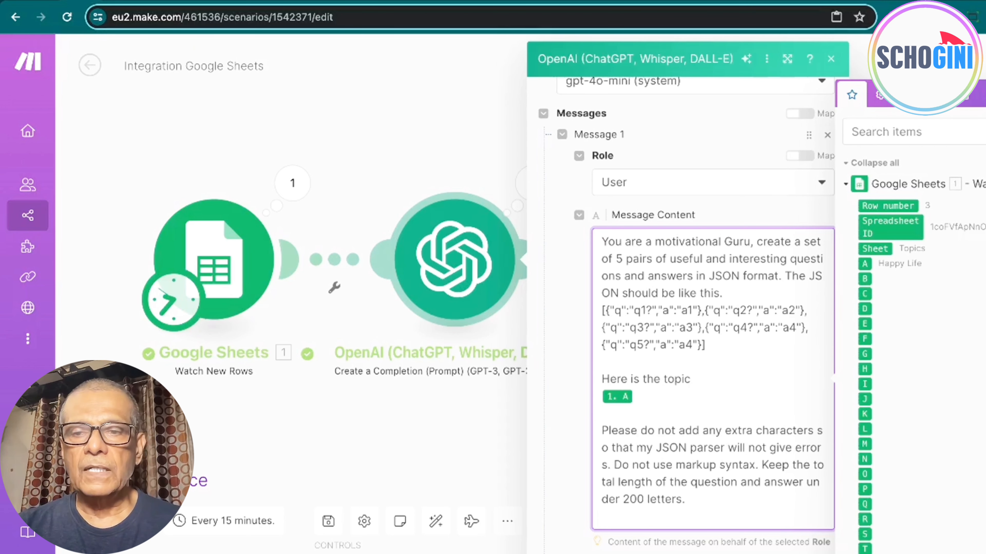
left_click(831, 59)
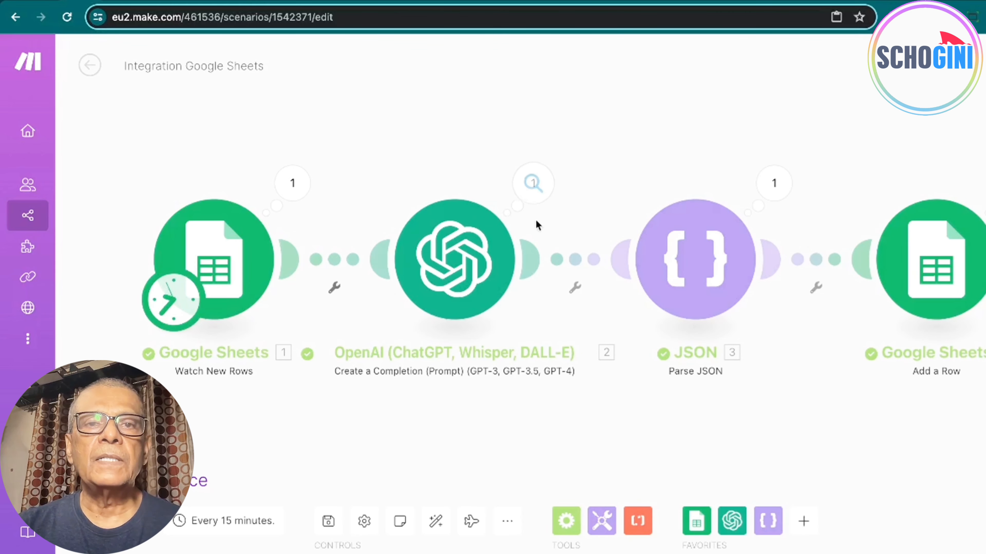
Step: Examine the OpenAI module's last run, expanding the input messages to read the full message content
left_click(538, 193)
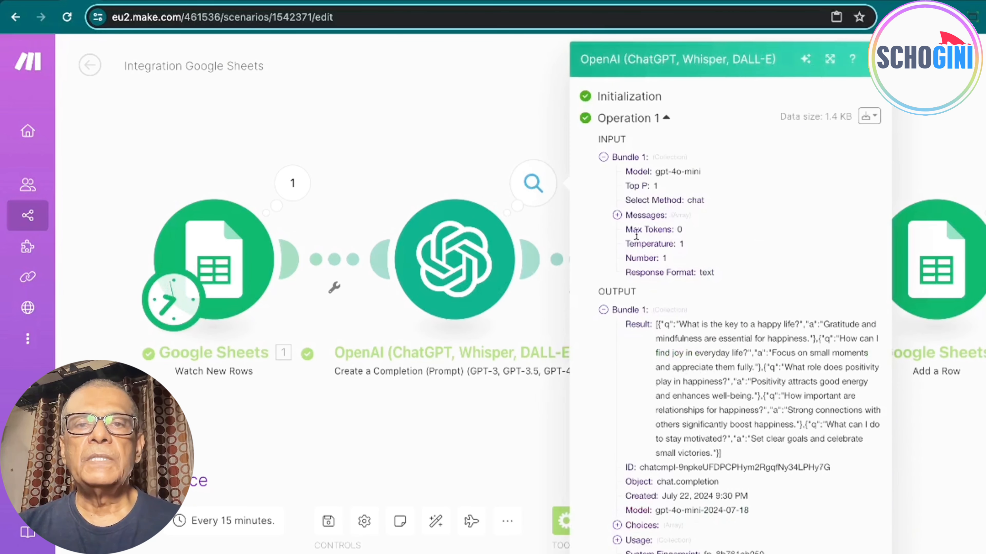
left_click(617, 215)
left_click(631, 233)
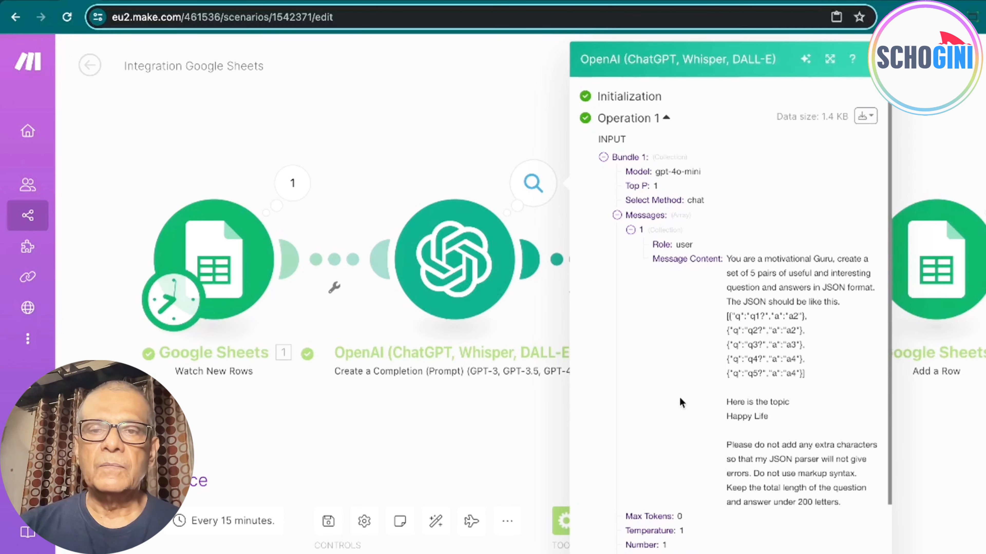
Step: Copy the complete Result JSON from the OpenAI module's output bundle
scroll(668, 384, "down", 6)
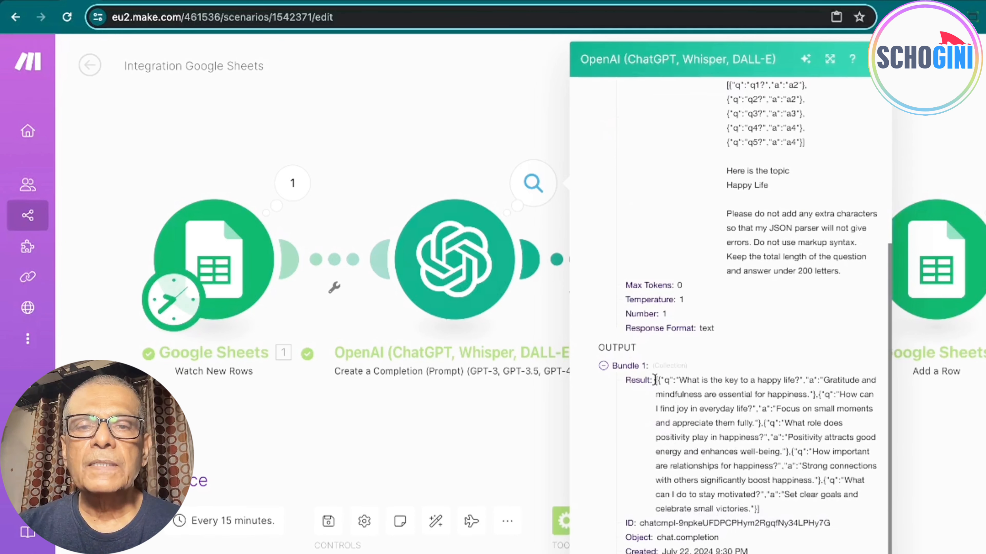
left_click_drag(761, 510, 651, 389)
key("super+c")
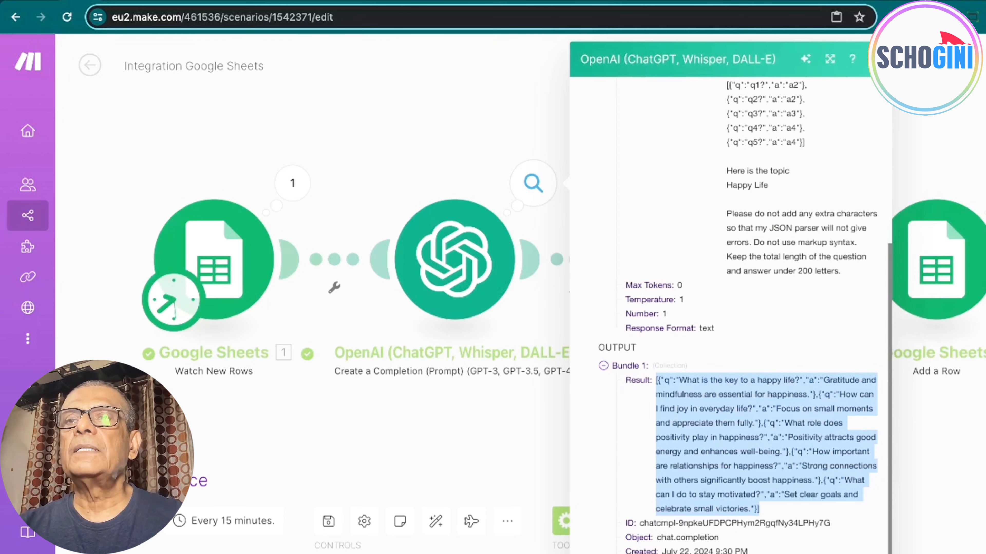
Step: Search the web in a new browser tab for "json formatting tool" and open jsonformatter.org
key("super+shift+a")
type("json")
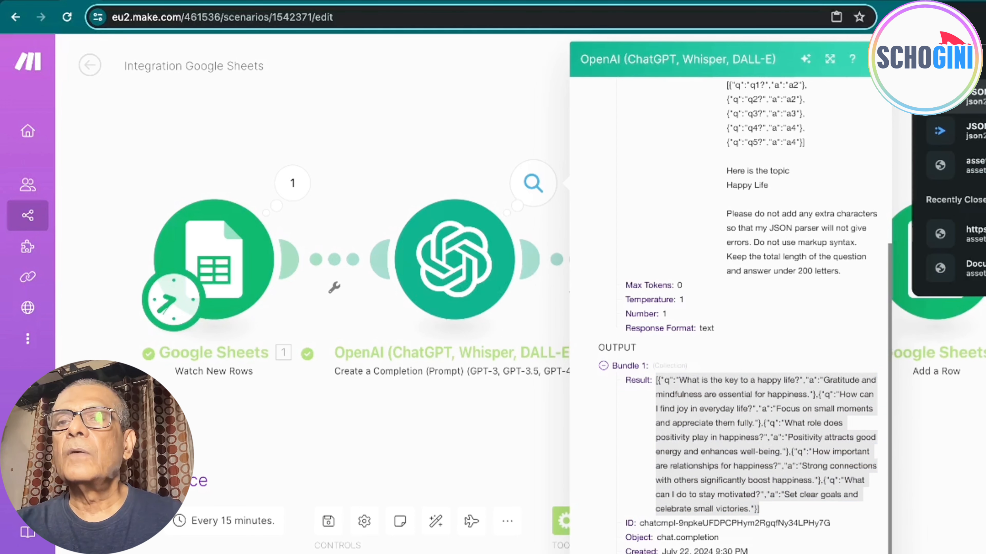
key("super+t")
type("json formatting too")
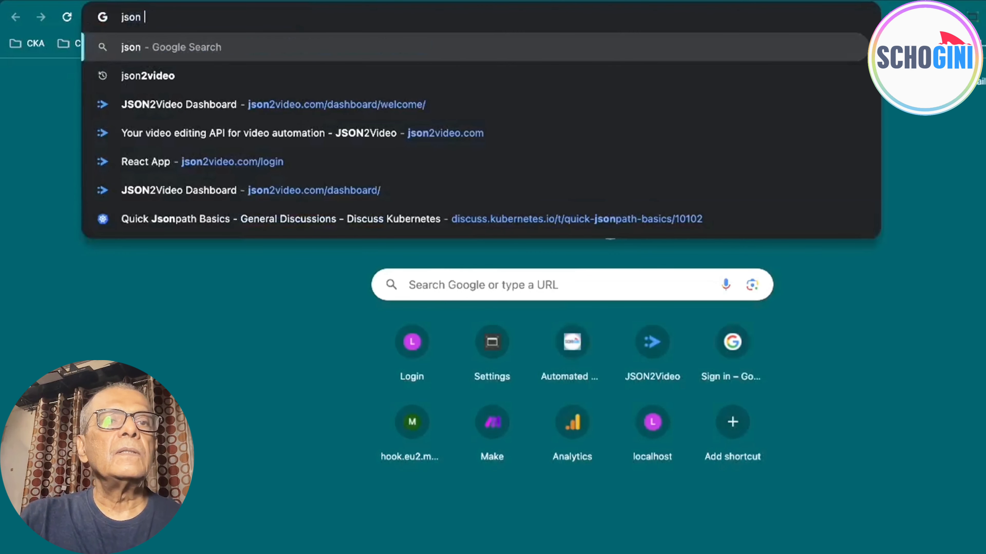
type("l")
key("Return")
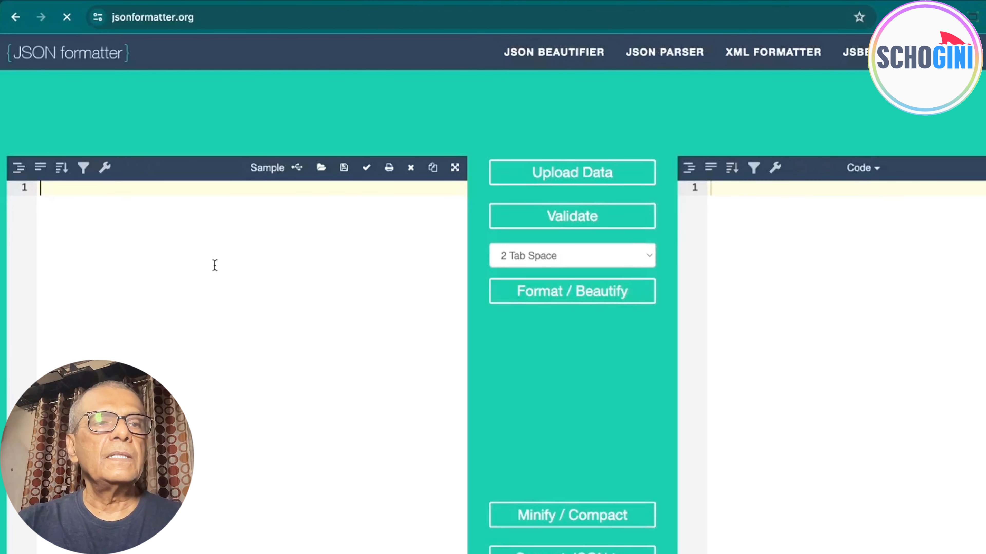
Step: Paste the copied question-and-answer JSON into the JSON formatter's input editor and beautify it with 2 Tab Space indentation
key("super+v")
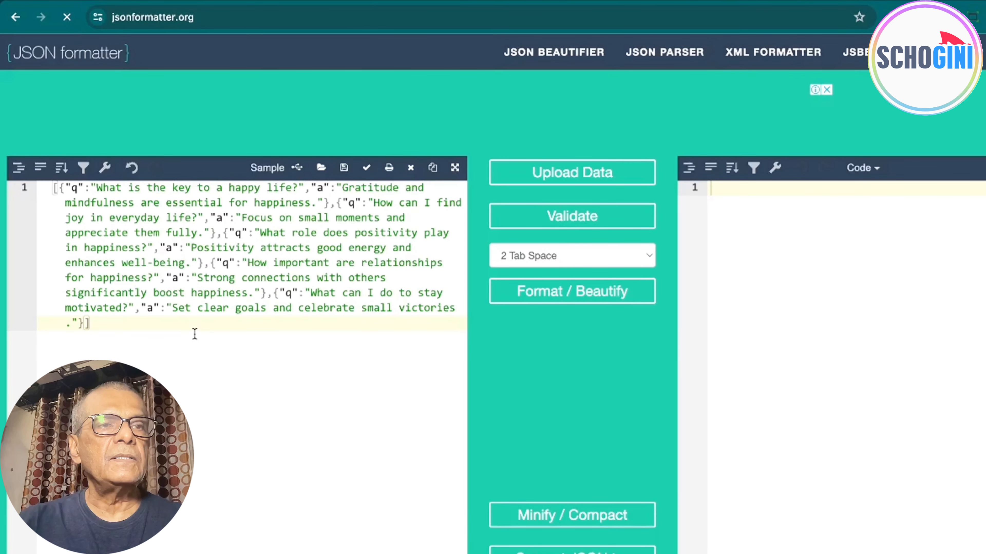
left_click(636, 297)
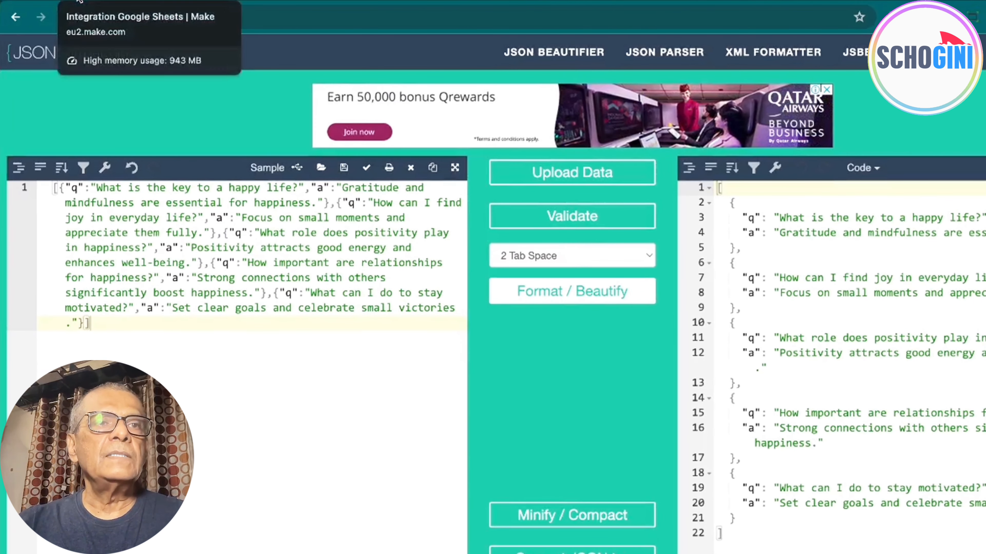
Step: Return to the Make scenario and inspect the OpenAI module's run, expanding its output bundle
left_click(95, 1)
left_click(874, 58)
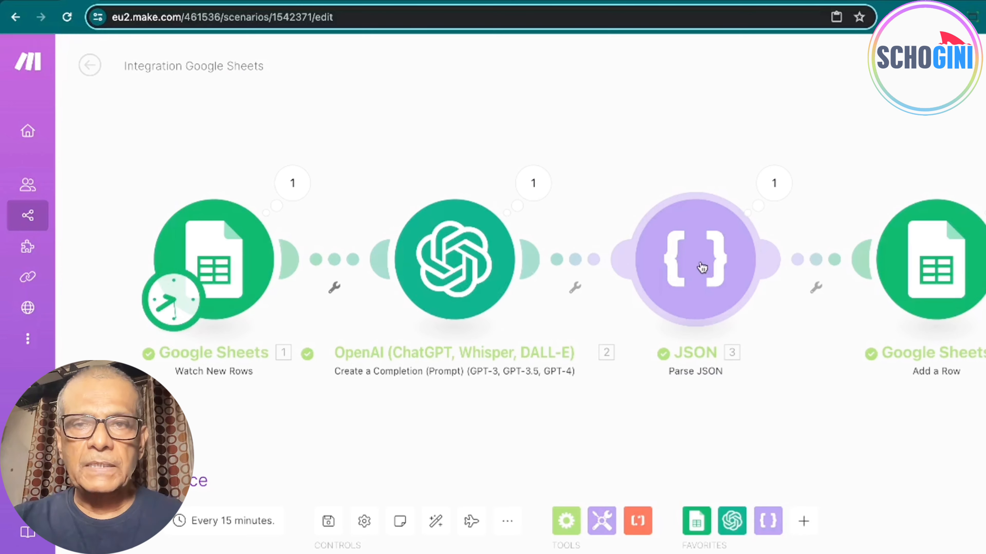
left_click(533, 184)
left_click(603, 309)
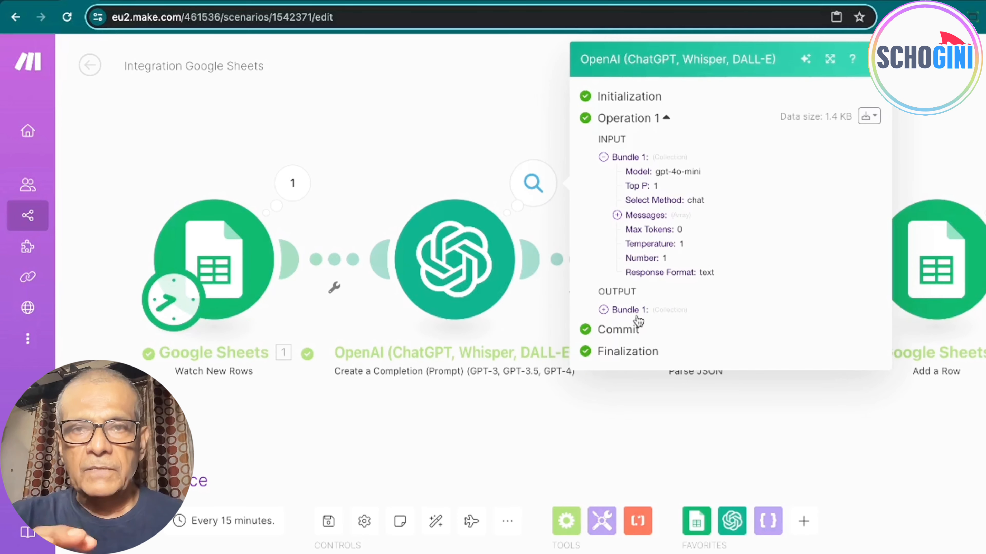
left_click(543, 120)
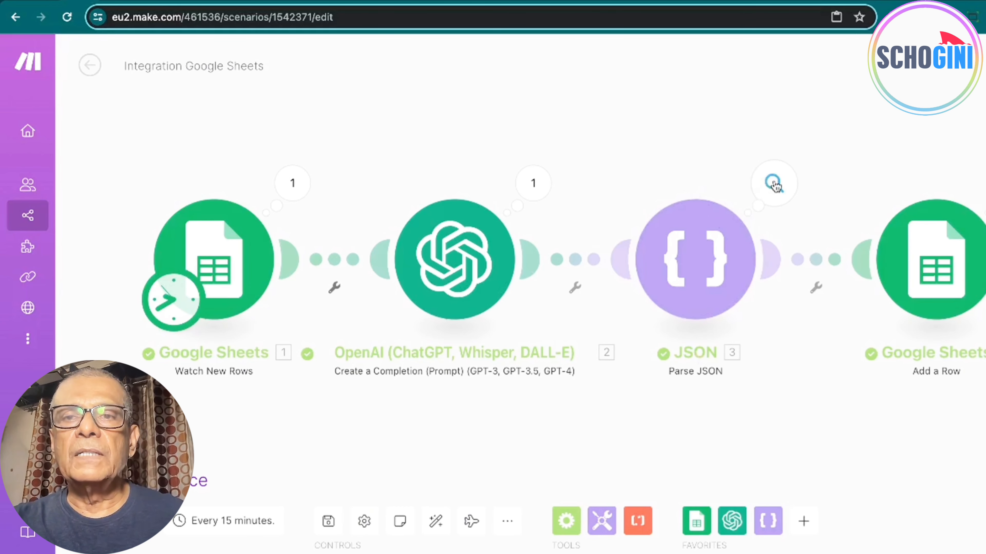
Step: Examine the JSON module's run, collapsing the input and output bundles and expanding output Bundle 1 to read its q and a values
left_click(773, 184)
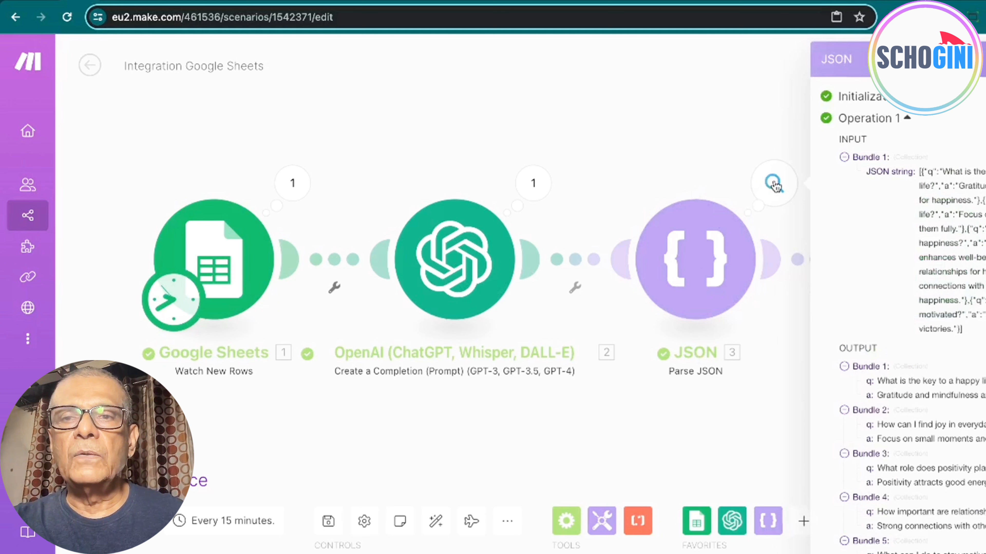
left_click(843, 157)
left_click(844, 195)
left_click(844, 209)
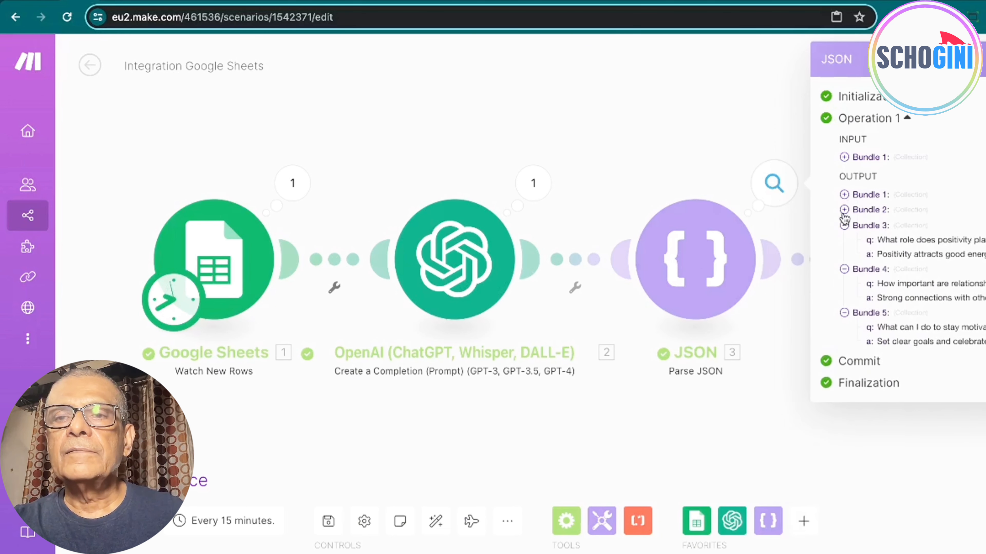
left_click(844, 224)
left_click(844, 239)
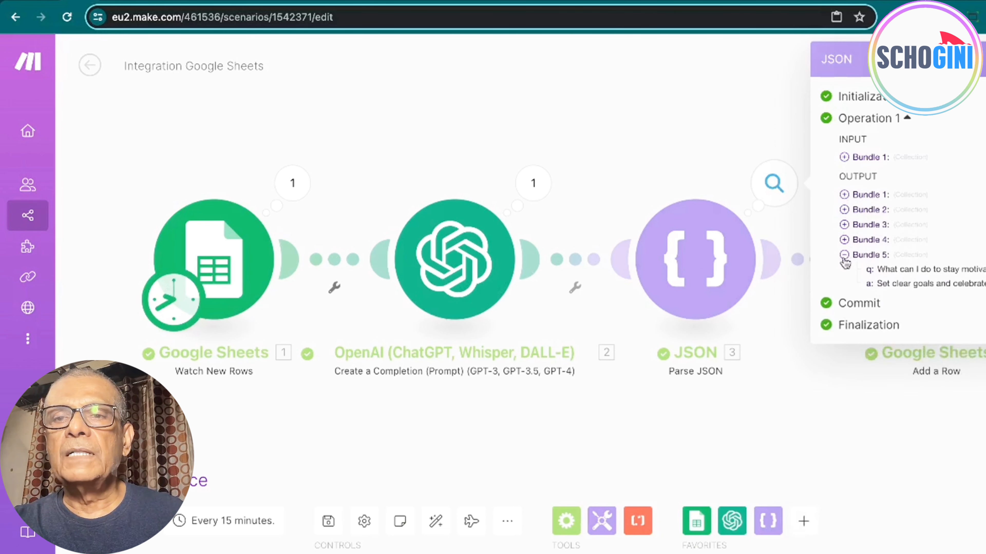
left_click(844, 254)
left_click(844, 195)
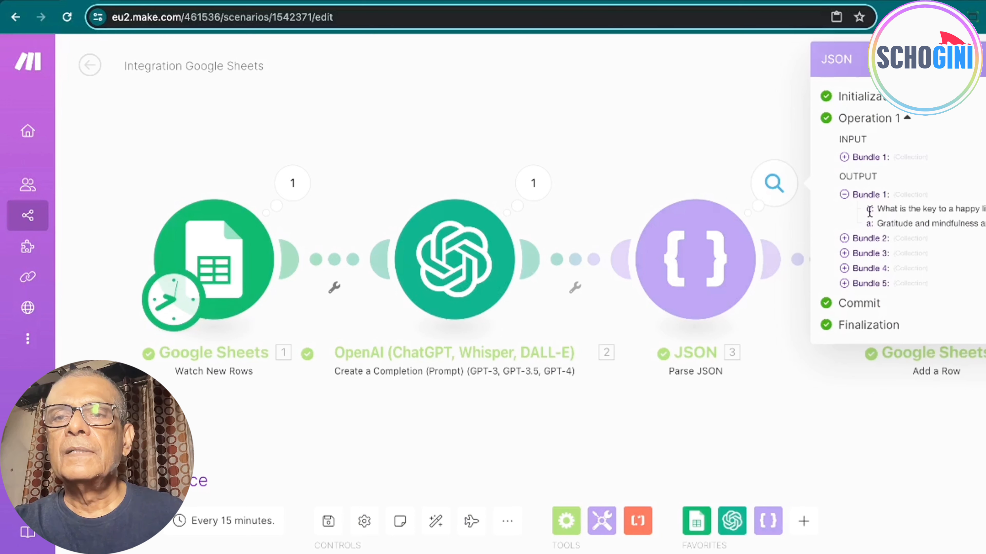
left_click(844, 195)
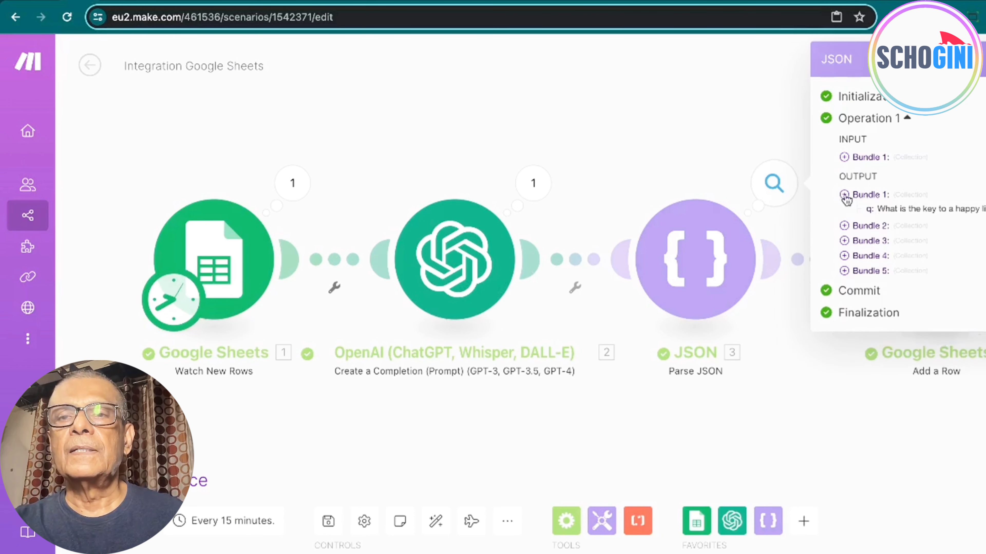
left_click(733, 171)
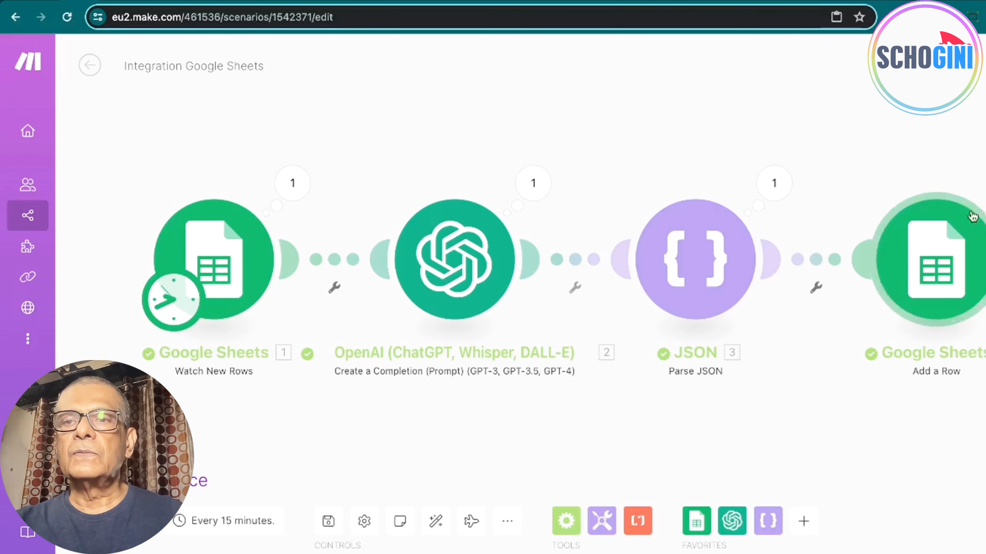
Step: Inspect Operation 1 of the Add a Row module's run, expanding its input and the Updates in its output
left_click(985, 183)
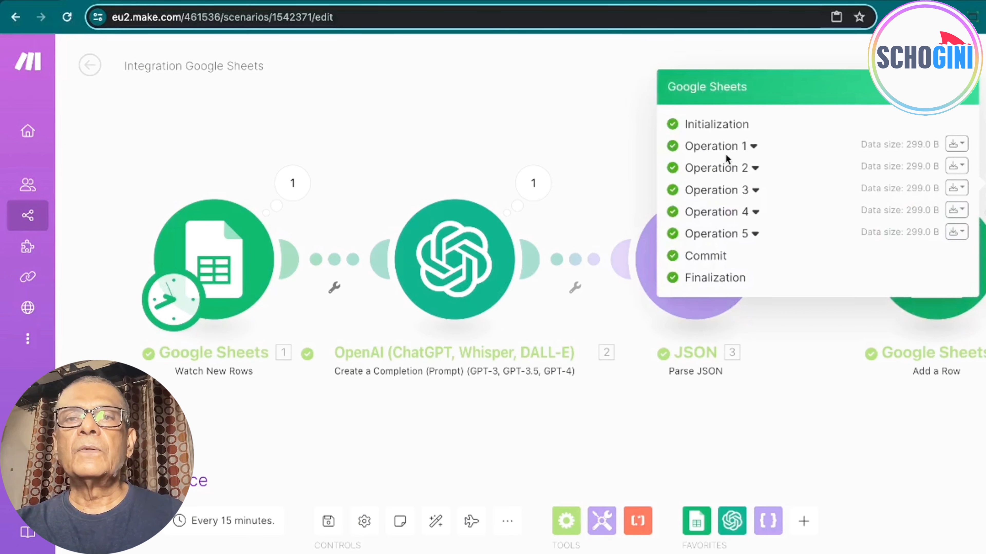
left_click(753, 145)
left_click(722, 382)
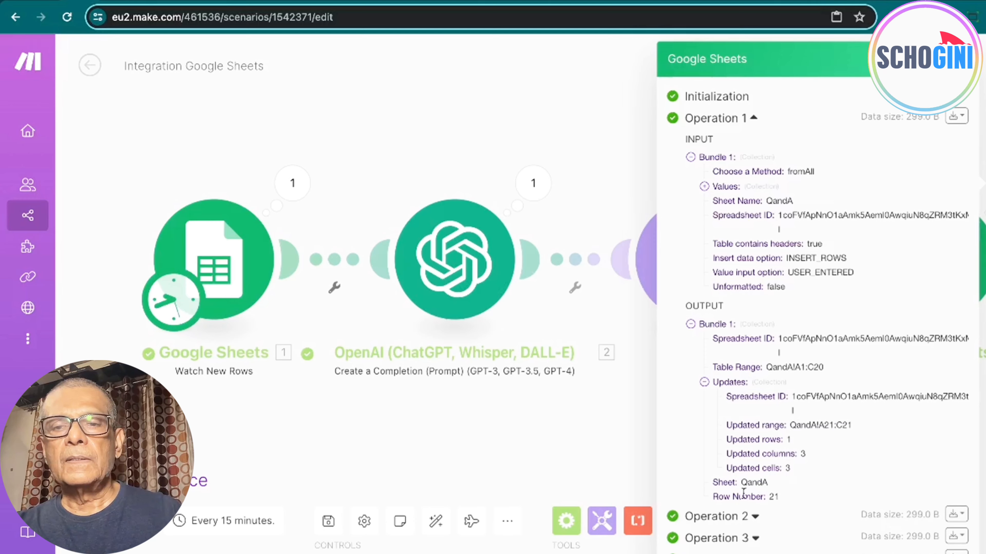
left_click(637, 358)
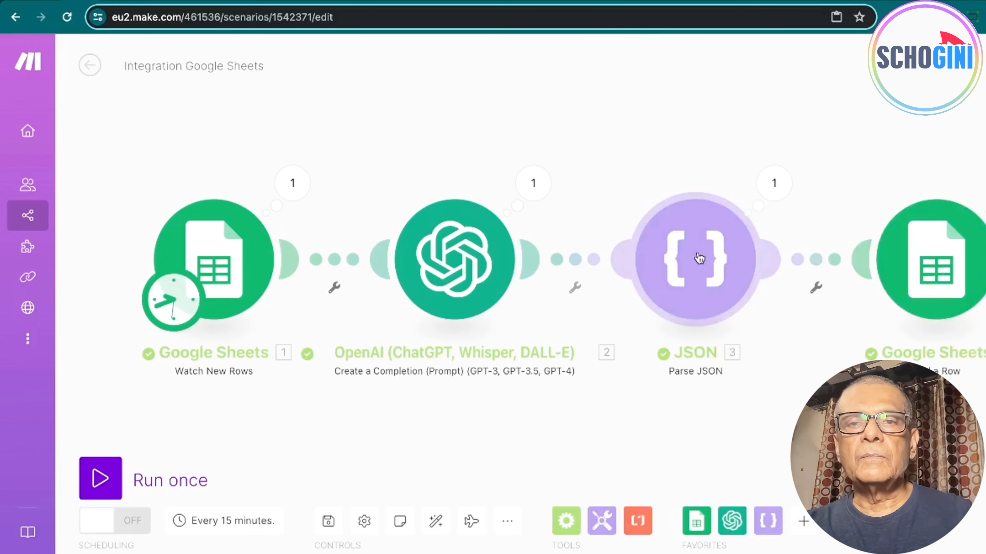
Step: Check the Parse JSON module's JSON string mapping against the Result in the OpenAI module's output
left_click(700, 258)
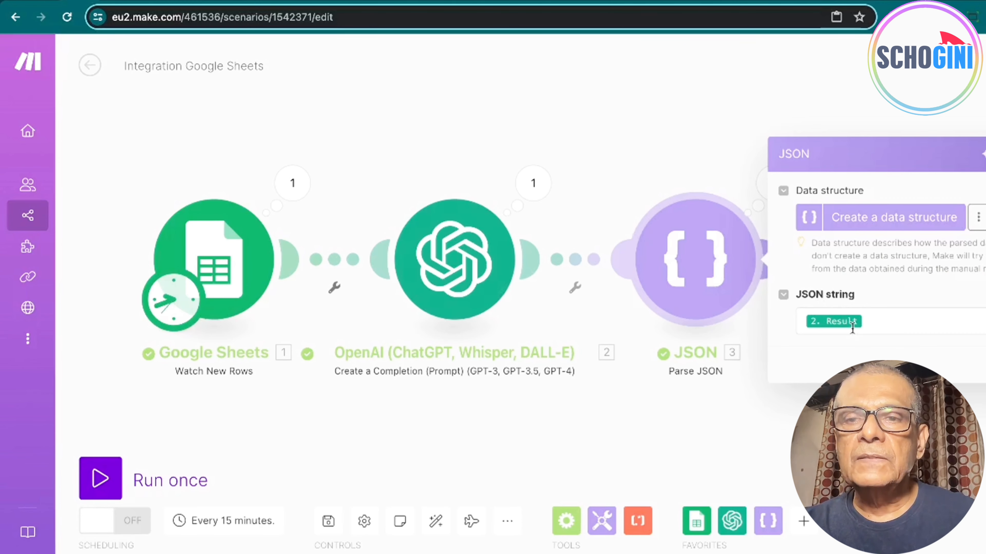
left_click(533, 186)
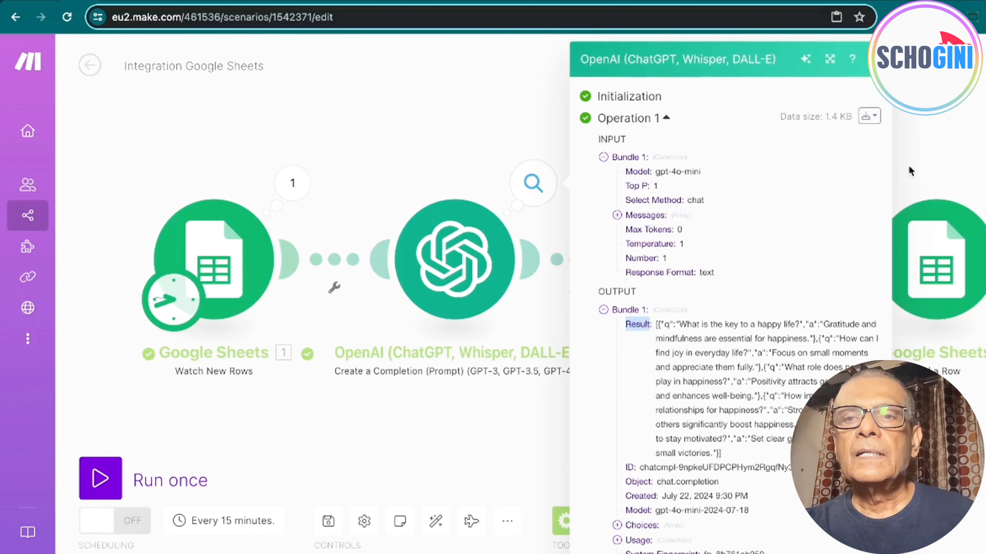
left_click(898, 167)
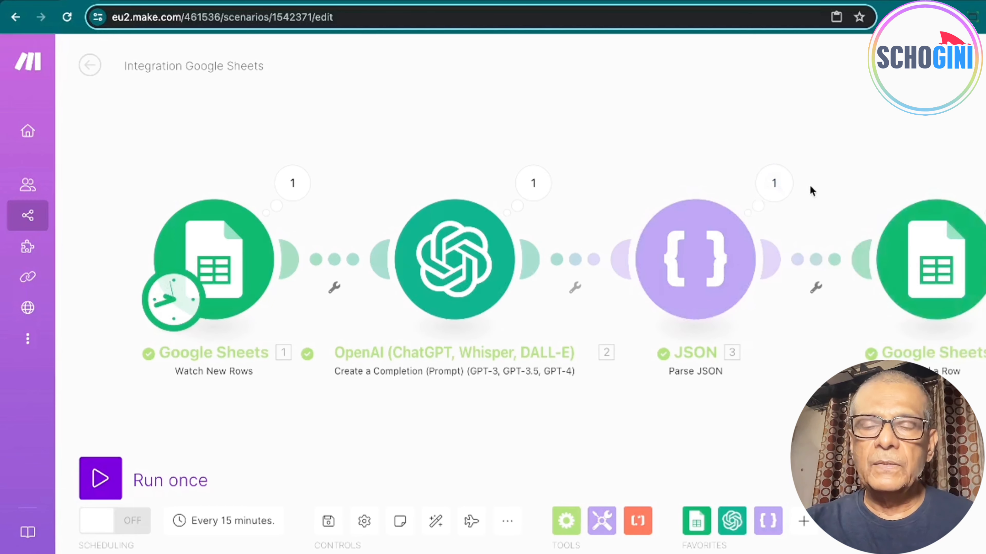
Step: Set the Add a Row module's Table contains headers to No and its Column range to A-Z, and review the column mappings
left_click(934, 264)
scroll(703, 395, "down", 7)
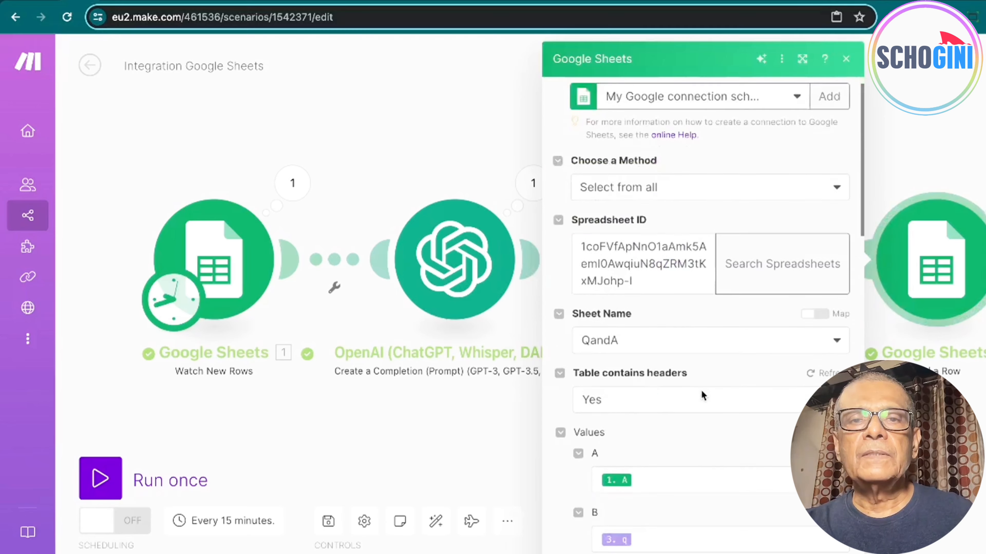
scroll(701, 390, "up", 3)
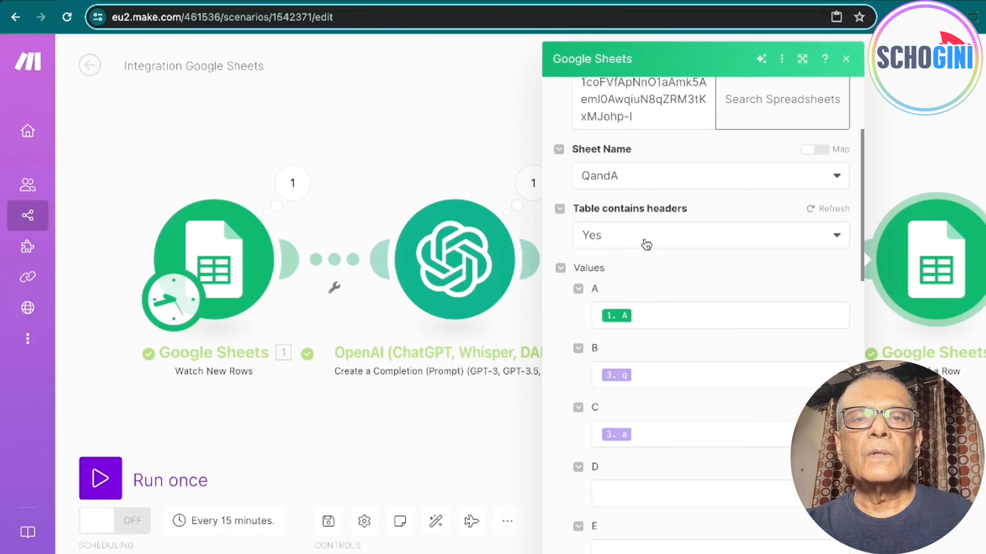
left_click(660, 235)
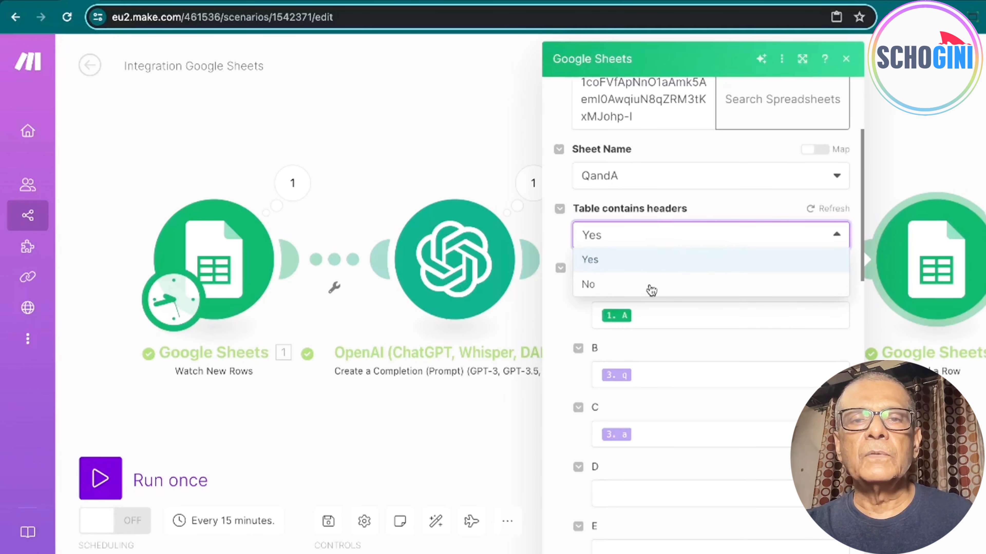
left_click(616, 285)
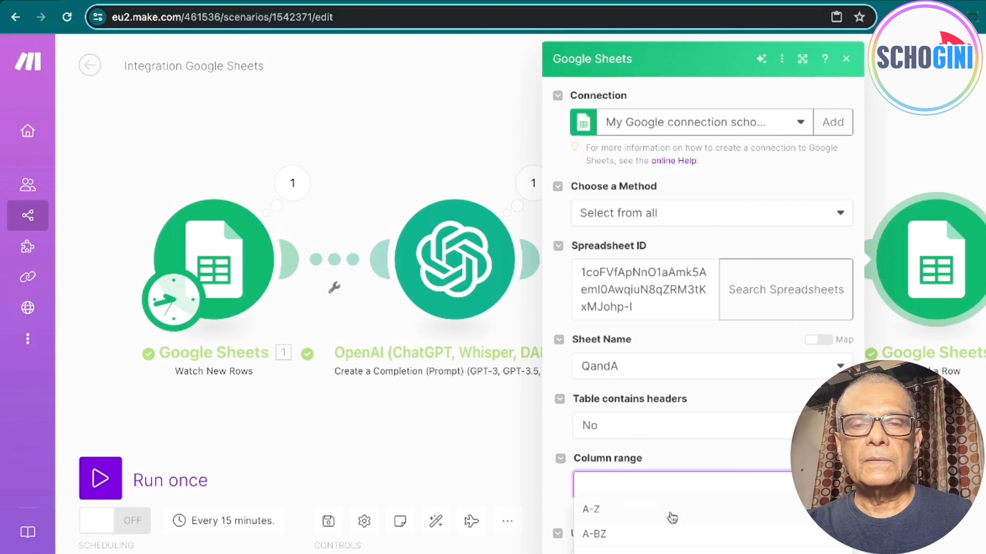
left_click(672, 517)
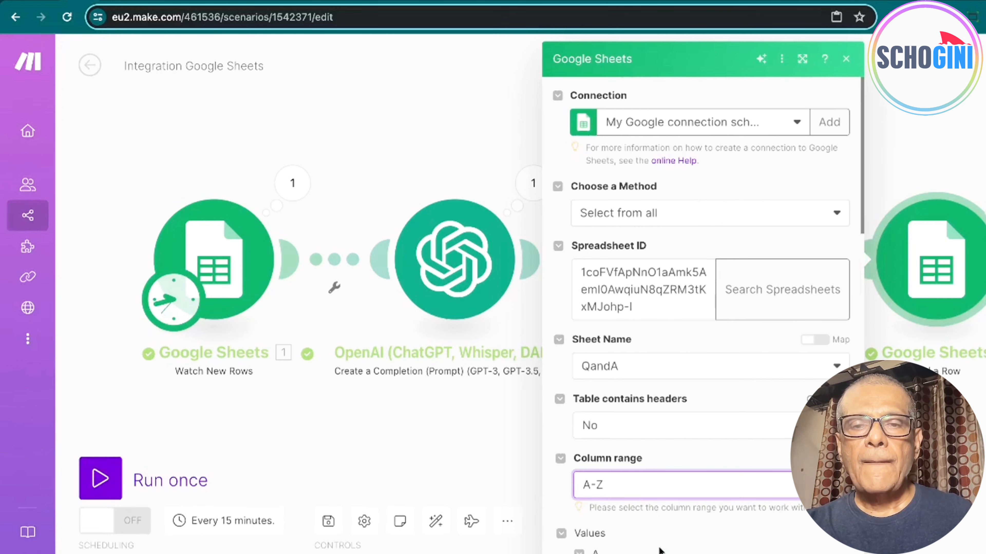
scroll(659, 547, "down", 9)
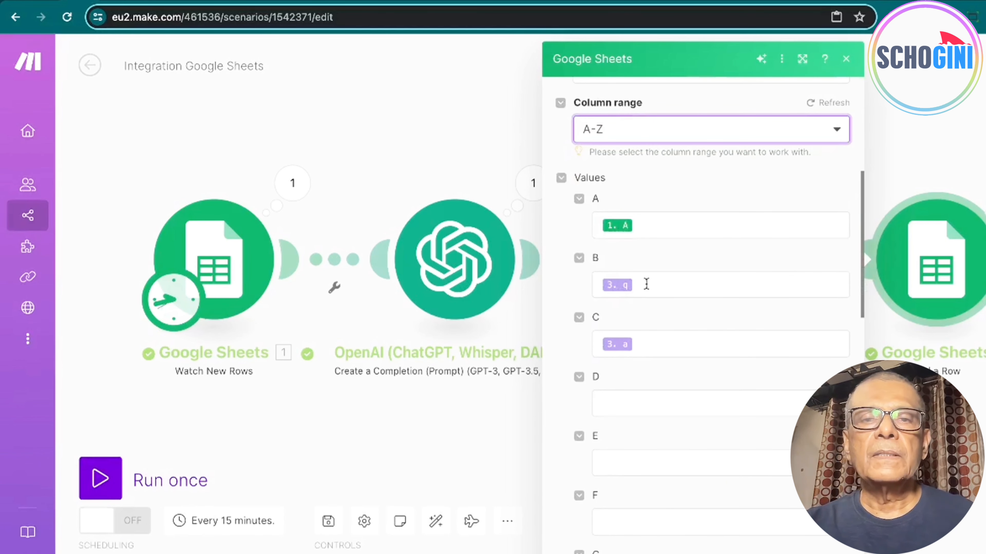
key("Escape")
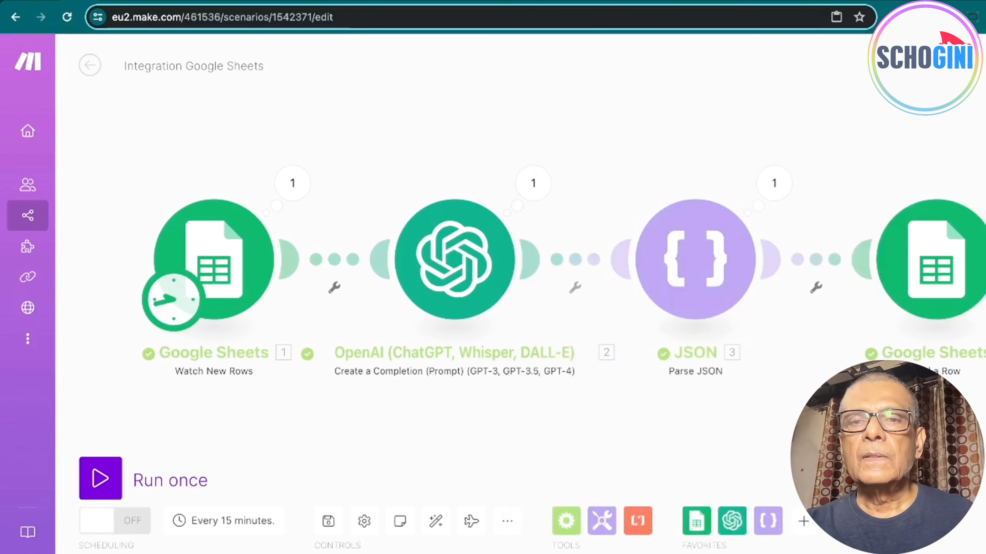
left_click(933, 268)
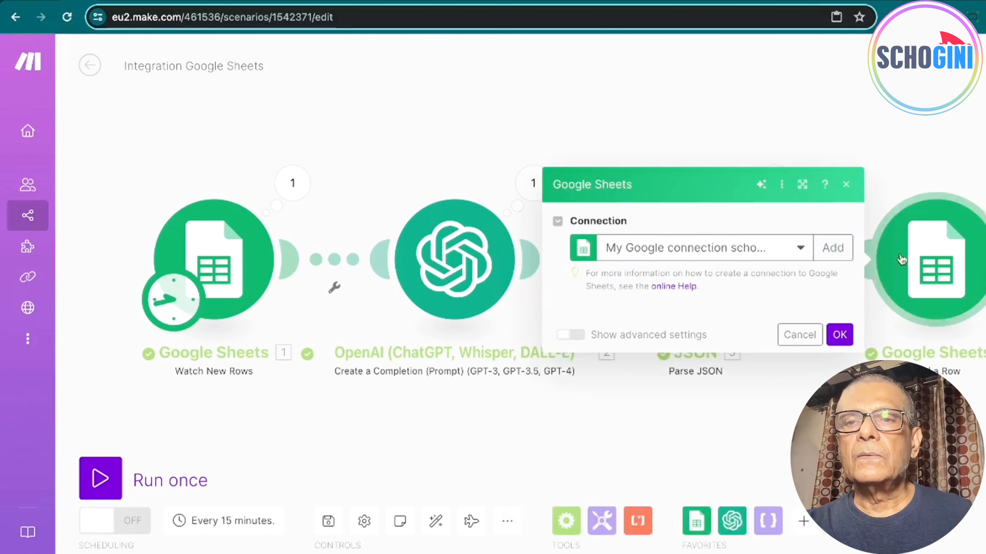
scroll(731, 423, "down", 4)
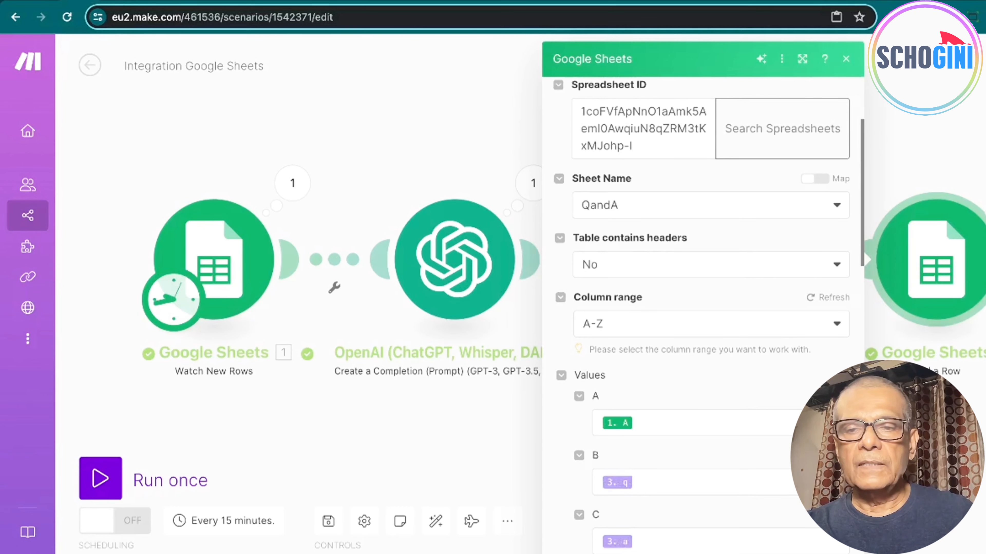
left_click(827, 549)
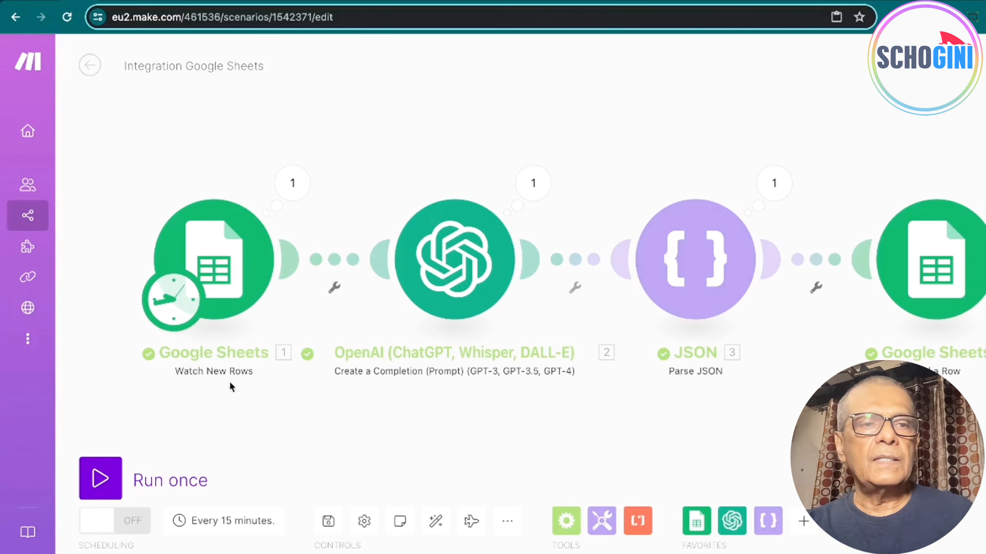
Step: Run the scenario once, and clear all rows of the question-and-answer sheet in the TUTORIAL1 spreadsheet
left_click(102, 480)
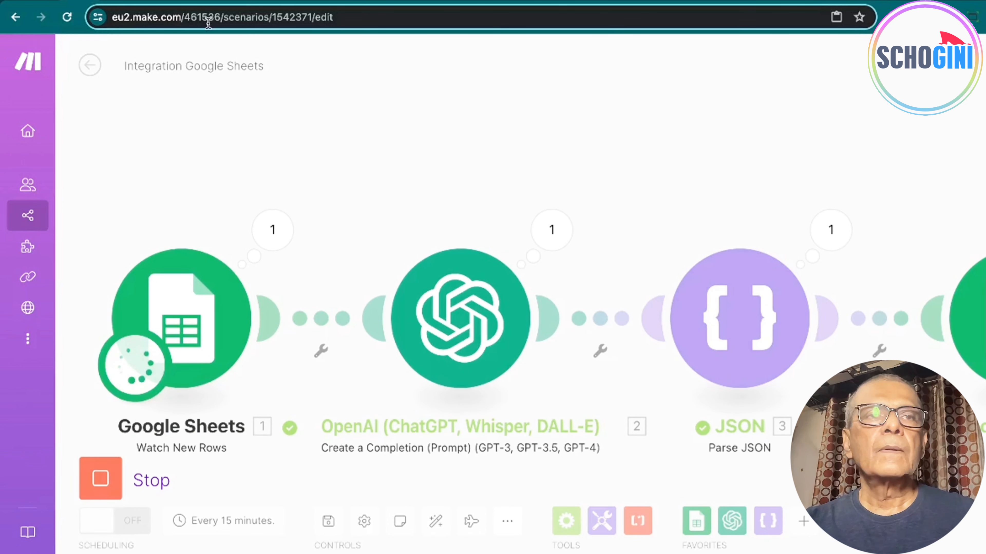
left_click(172, 2)
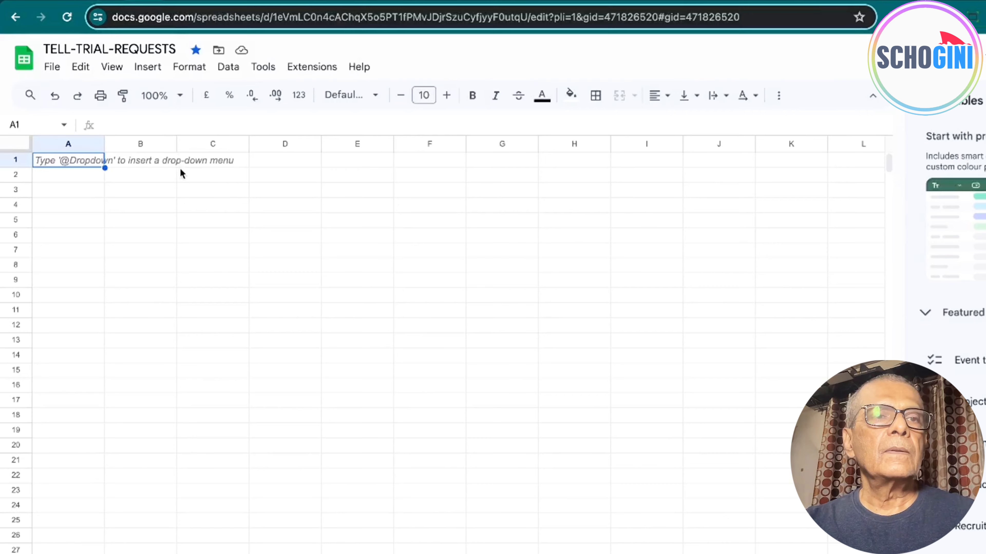
left_click(104, 3)
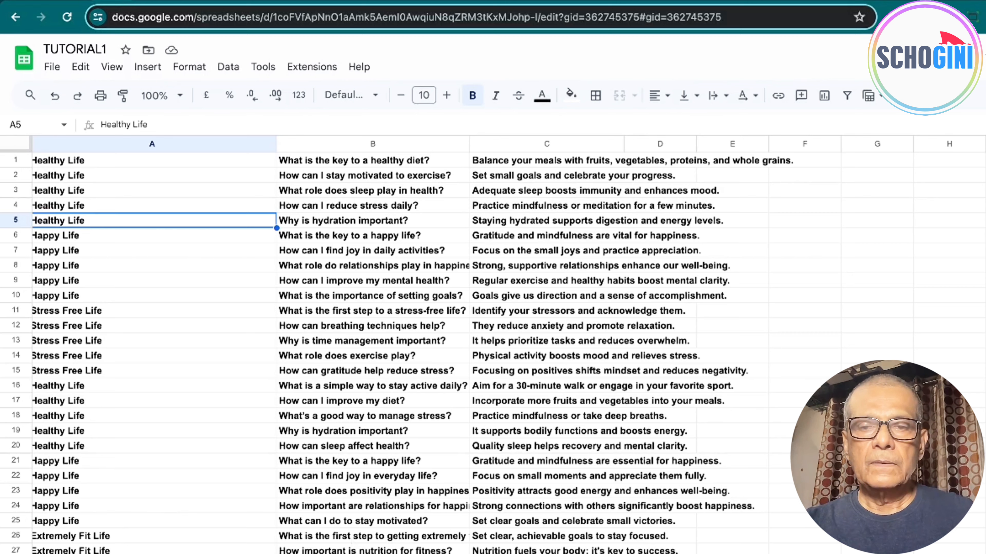
key("super+a")
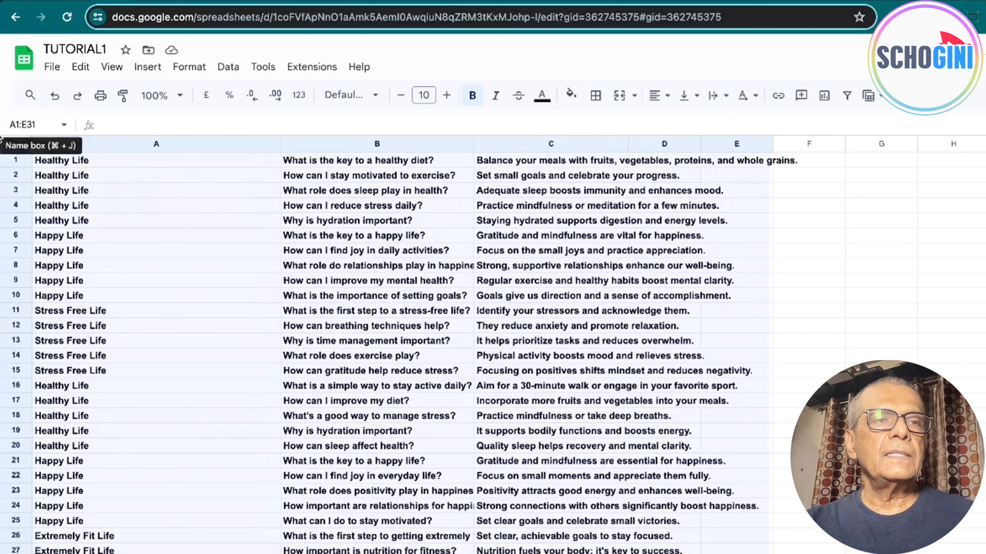
key("Delete")
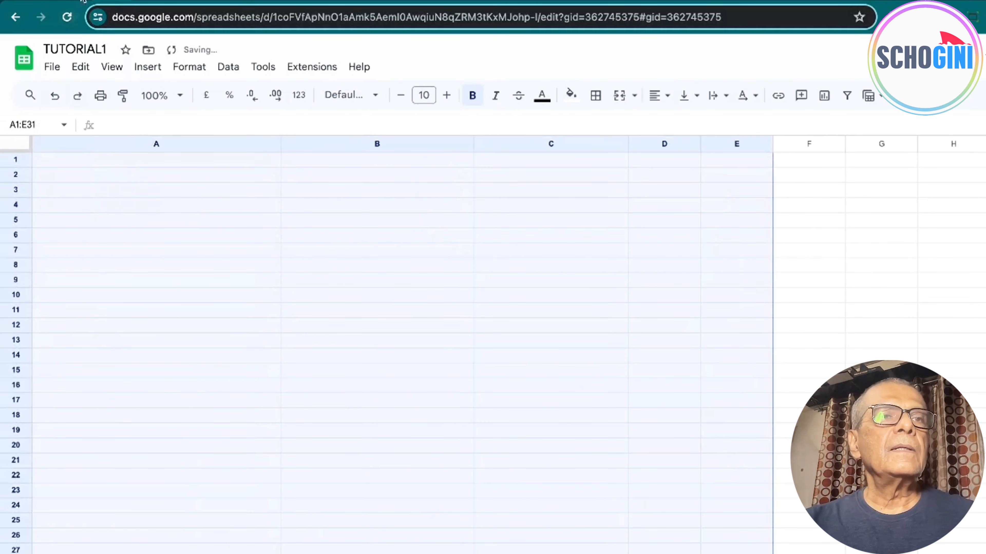
Step: Run the Make scenario once more and check the rows it adds to the emptied TUTORIAL1 sheet
left_click(81, 2)
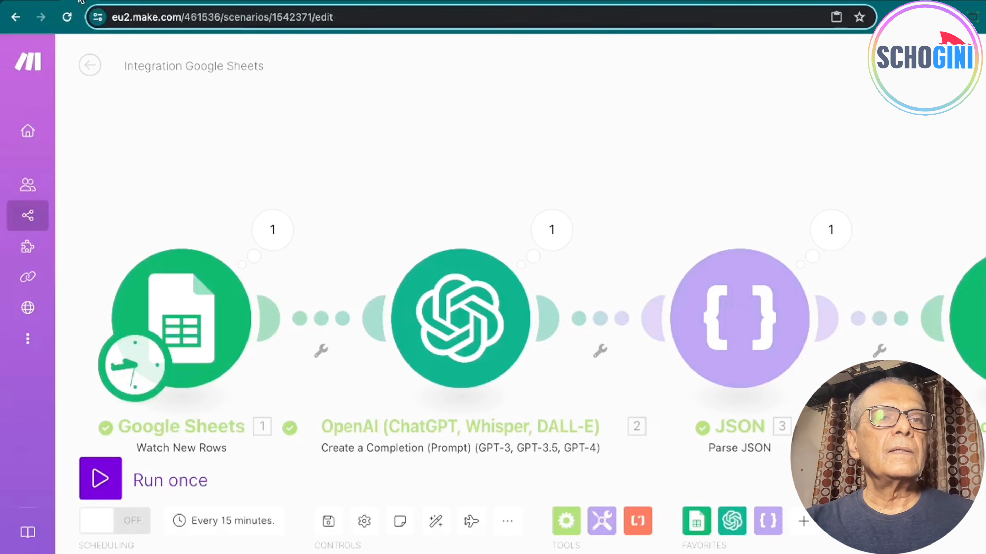
left_click(100, 481)
left_click(126, 6)
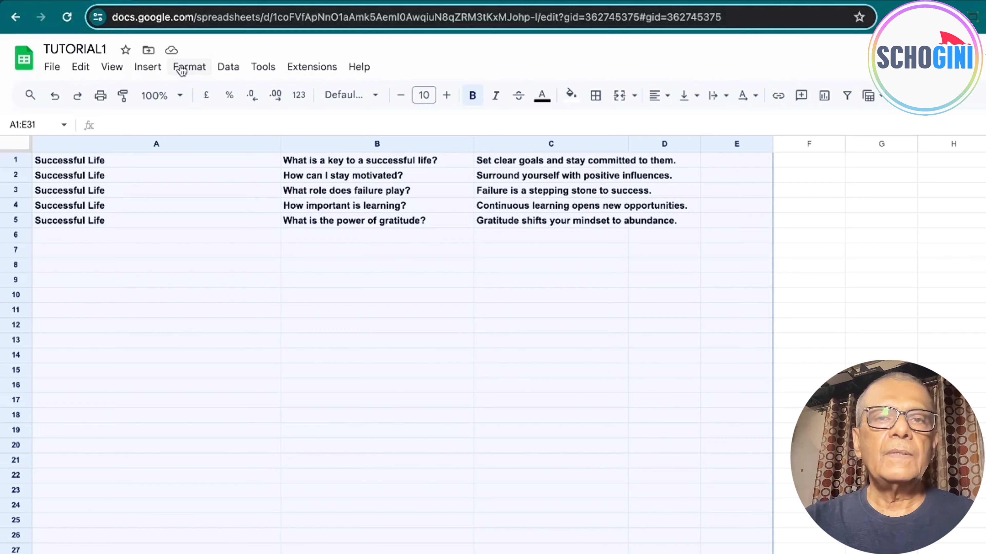
left_click(192, 276)
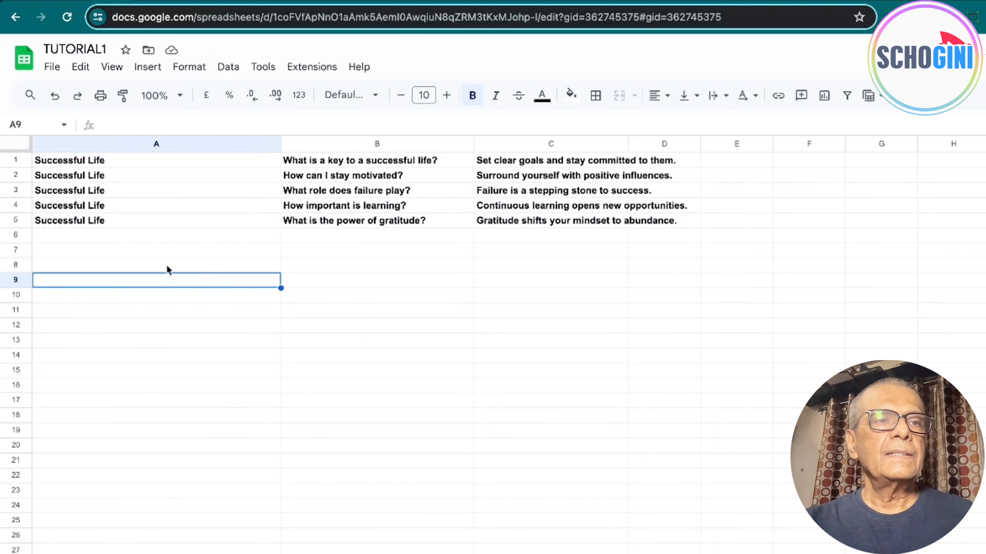
left_click(161, 239)
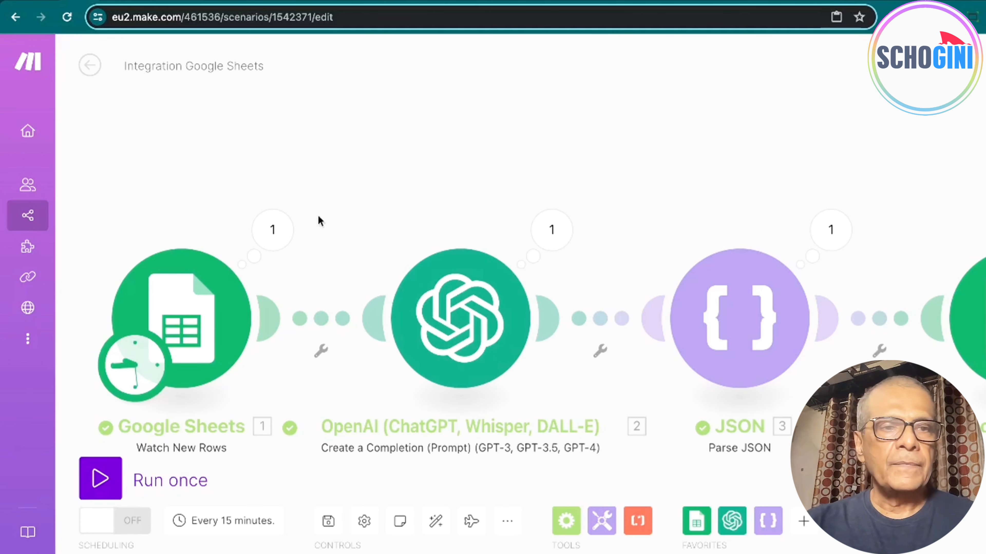
Step: Leave the scenario editor and return to the TUTORIALS folder of scenarios
left_click(92, 65)
left_click(689, 174)
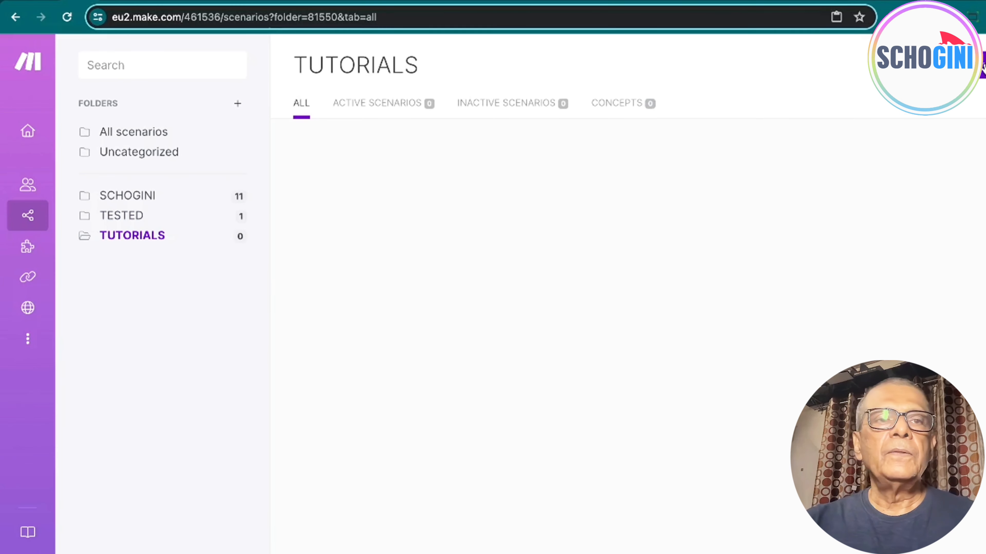
Step: Create a new scenario in the TUTORIALS folder with the Google Sheets Watch New Rows module as its trigger
left_click(983, 69)
left_click(628, 309)
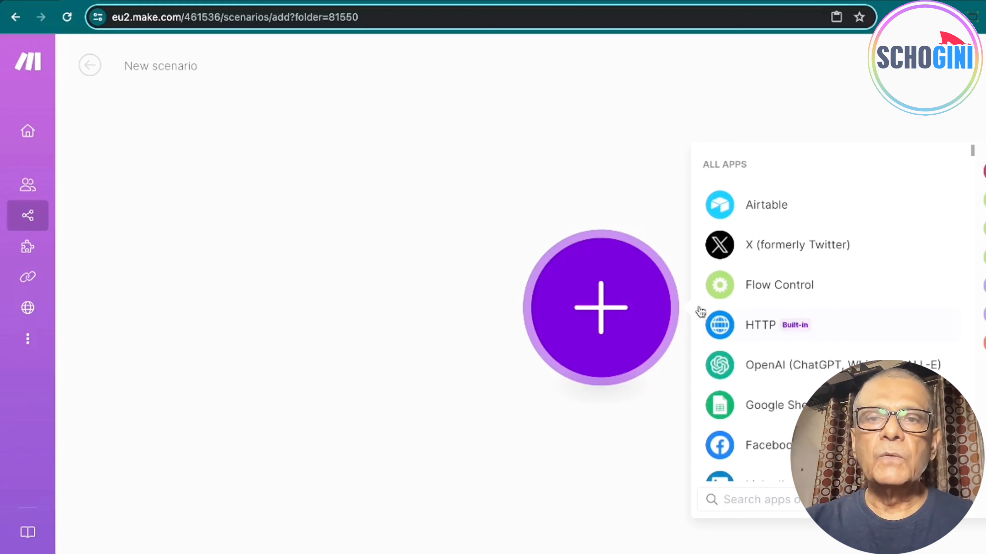
left_click(793, 411)
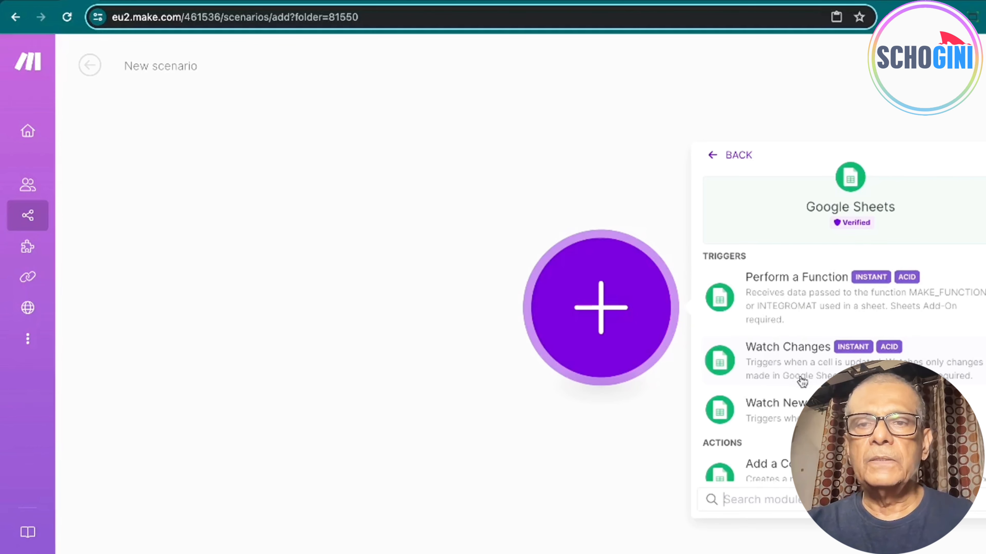
scroll(801, 382, "down", 5)
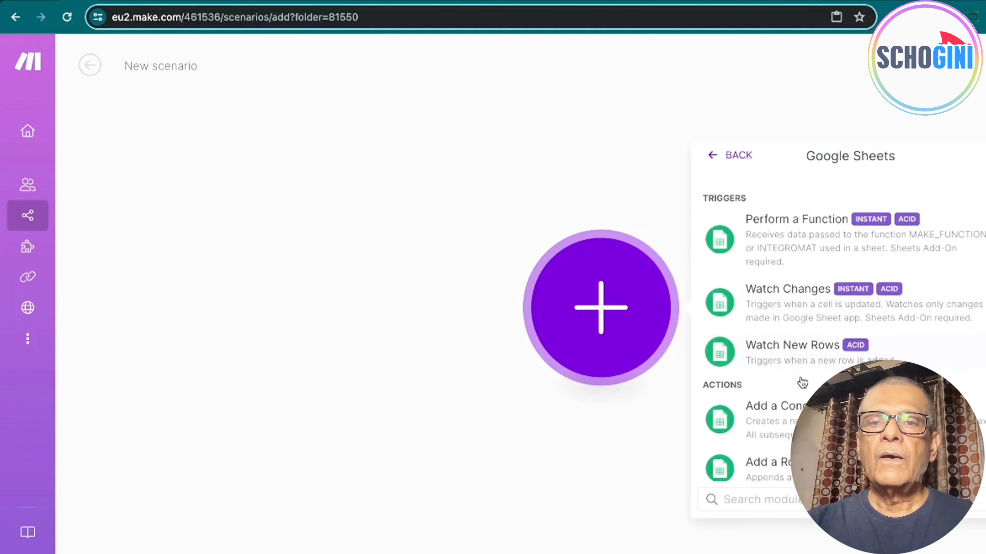
scroll(802, 382, "down", 7)
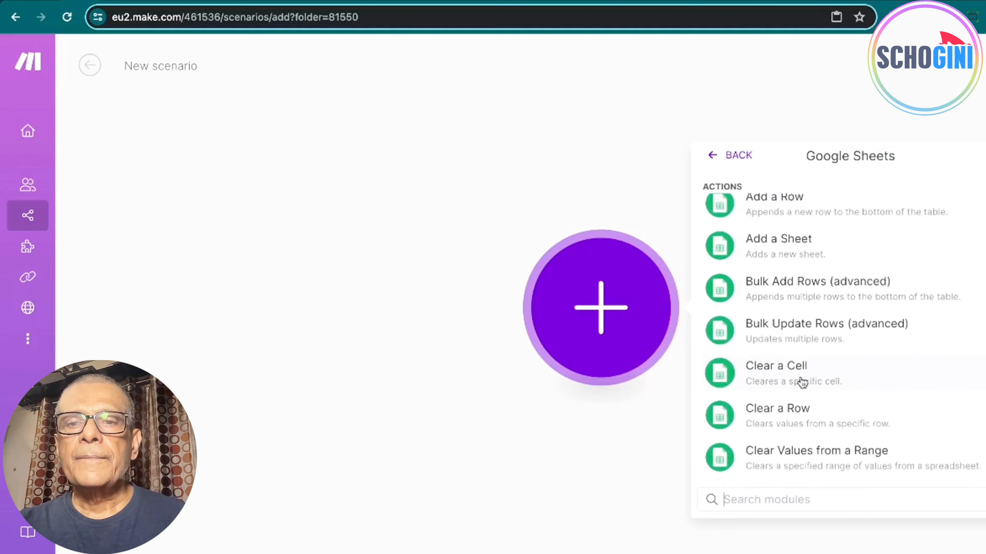
scroll(801, 383, "up", 11)
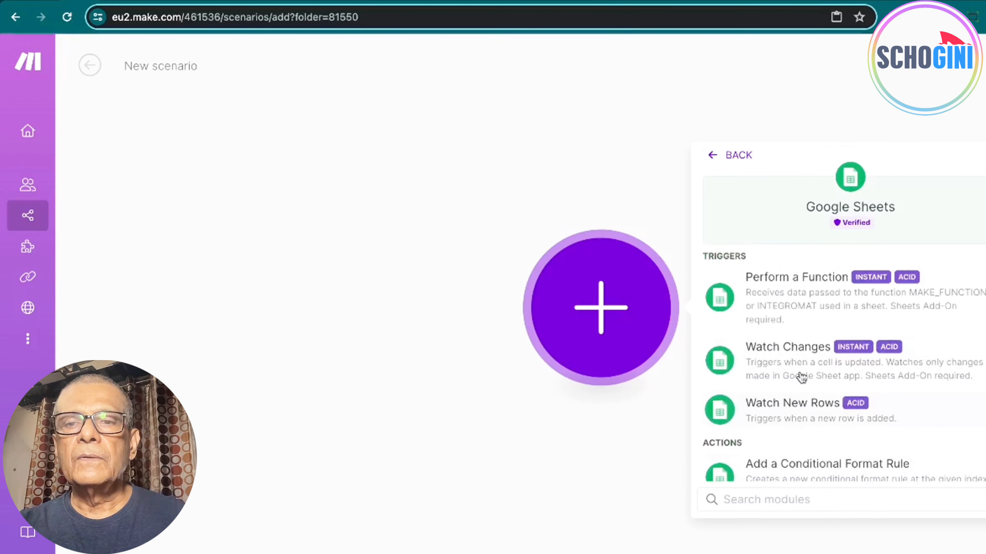
left_click(801, 409)
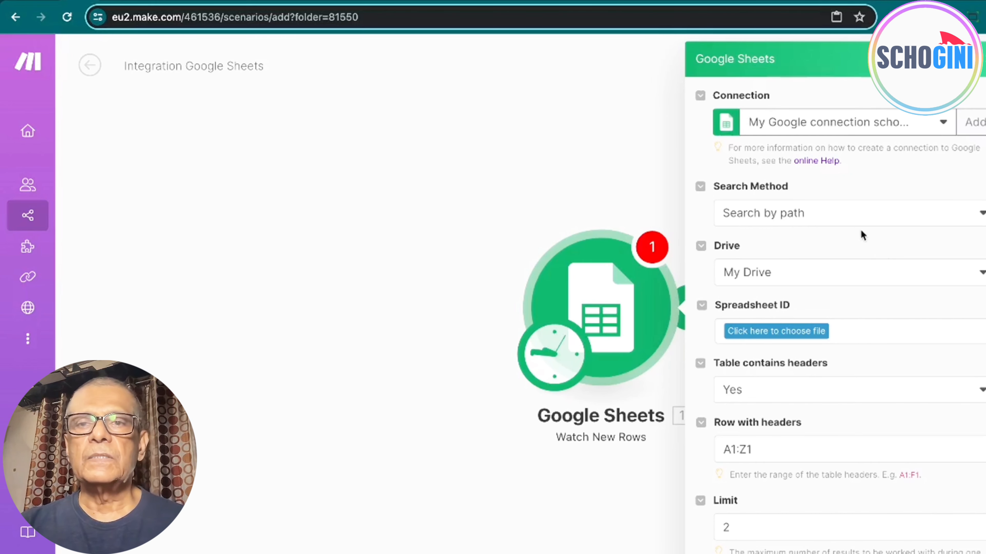
Step: Choose the TUTORIAL1 spreadsheet by path from the TUTORIALS folder of My Drive for the Watch New Rows module
left_click(862, 221)
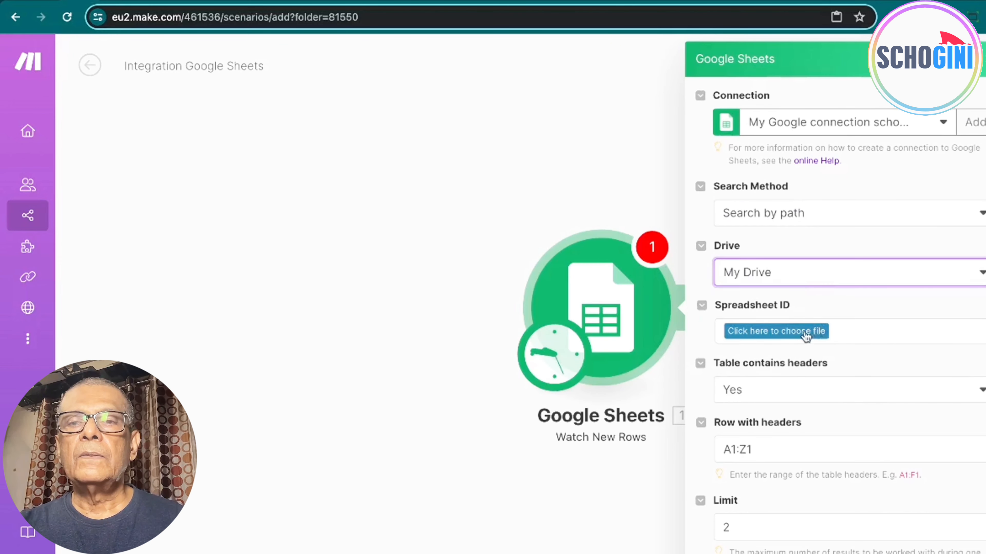
left_click(807, 335)
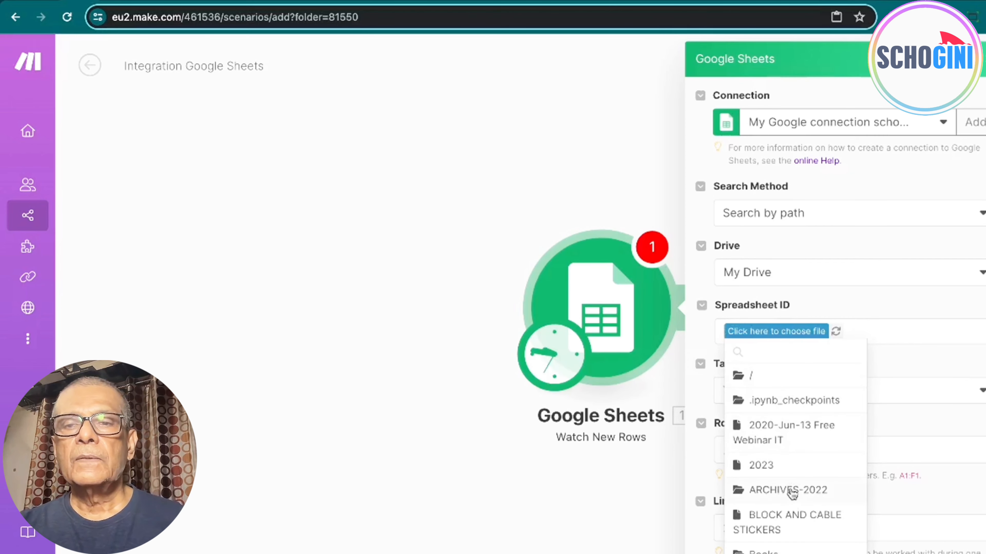
scroll(791, 493, "down", 3)
scroll(792, 493, "down", 20)
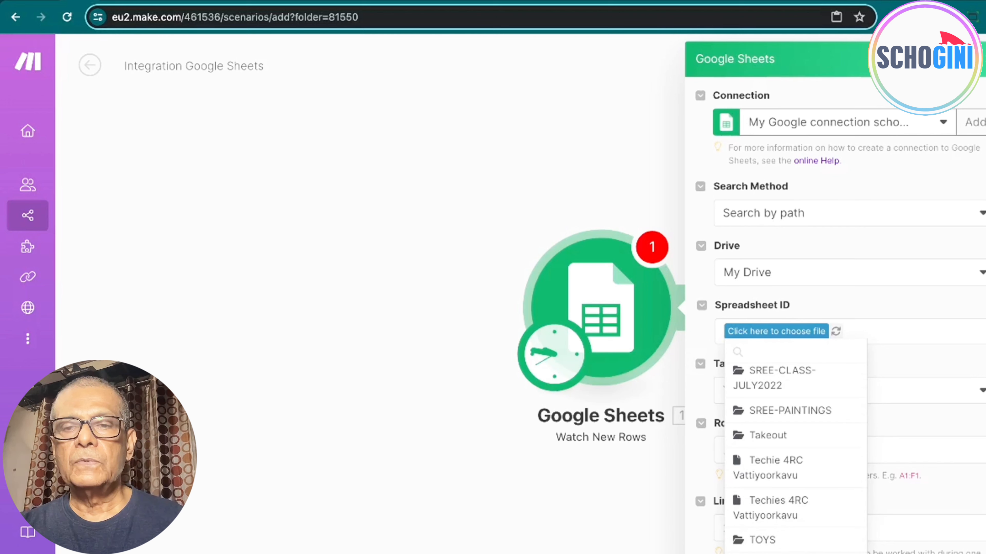
left_click(776, 553)
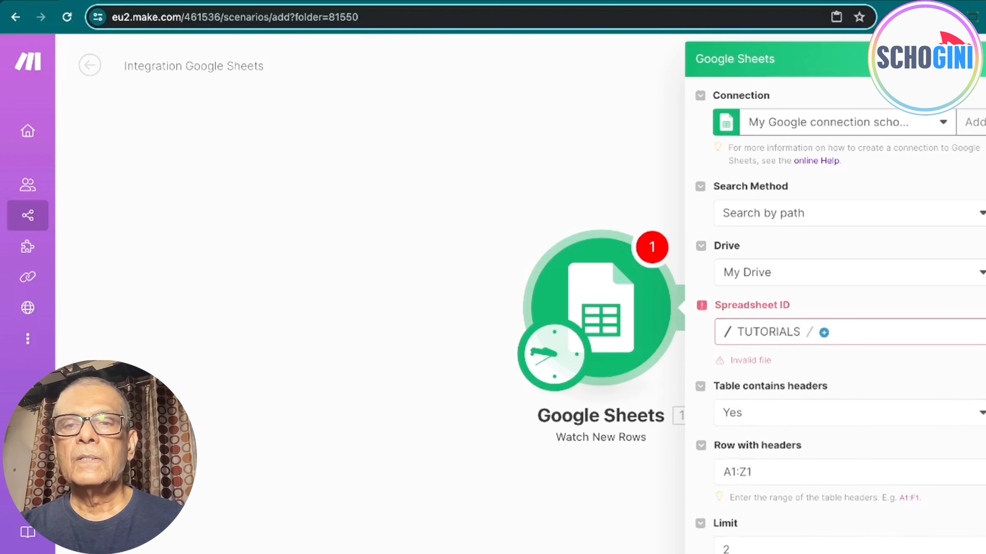
left_click(826, 333)
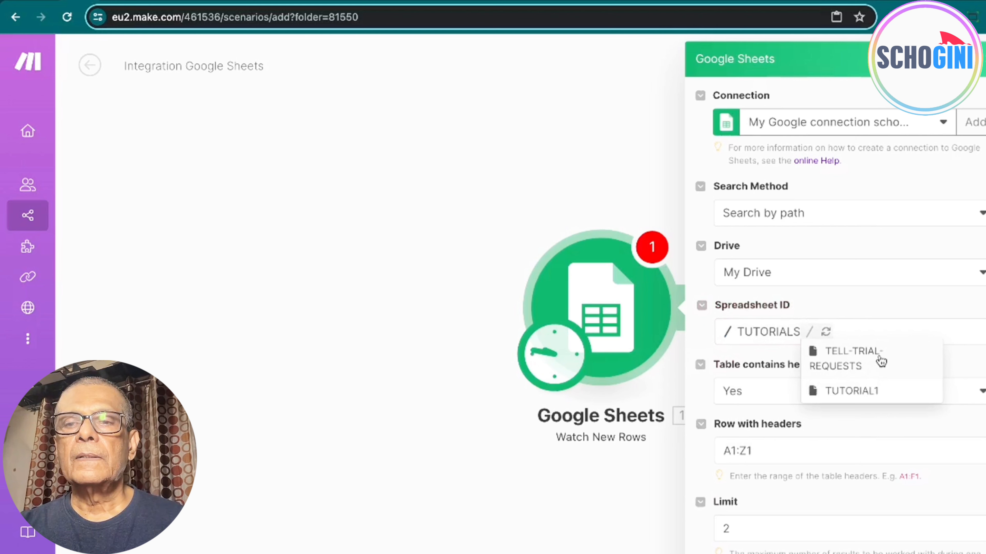
left_click(860, 392)
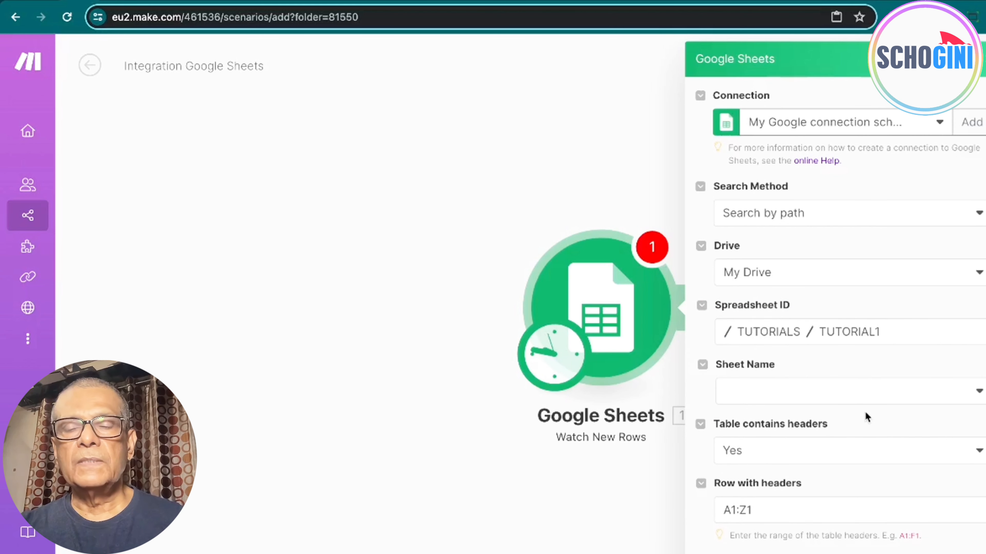
Step: Check the available search methods and set the module's Sheet Name to Topics
left_click(979, 213)
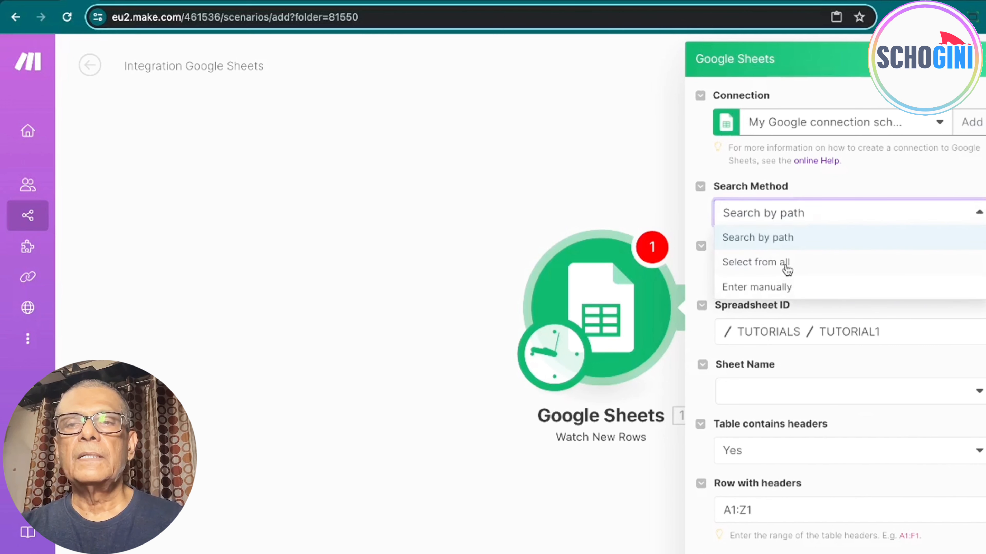
left_click(707, 357)
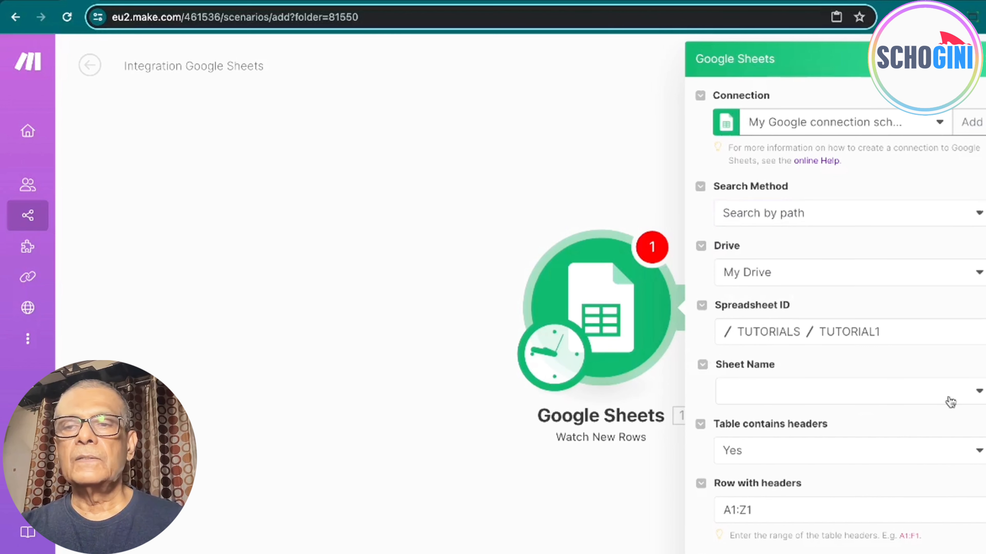
left_click(979, 391)
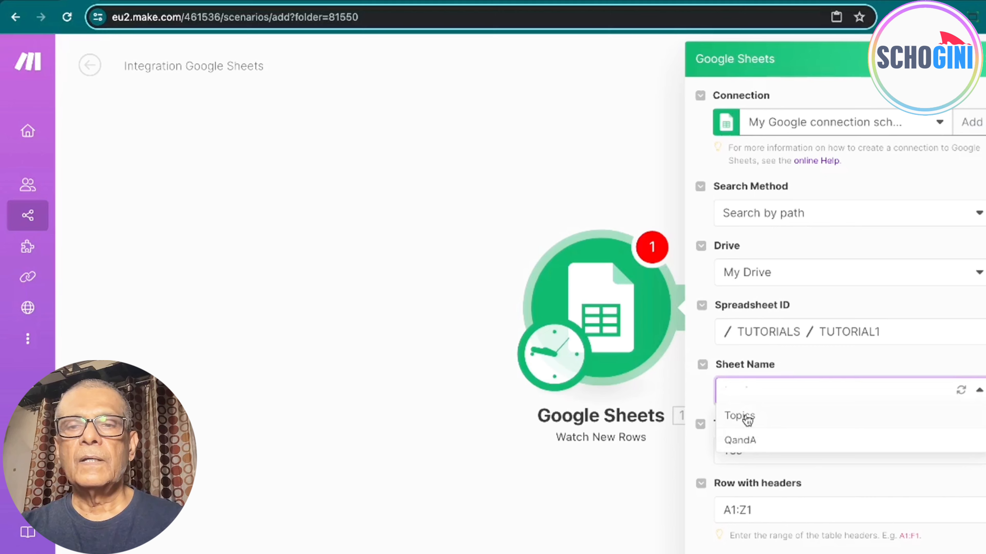
left_click(739, 414)
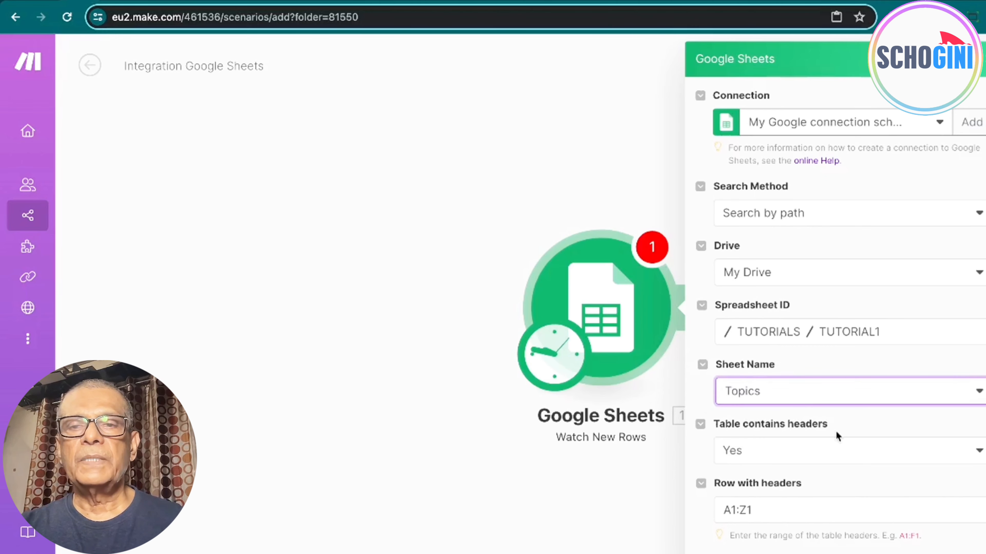
Step: Set Search Method to Select from all, pick TUTORIAL1 through the ID Finder with the keyword "tutorial", and save the module settings
left_click(978, 215)
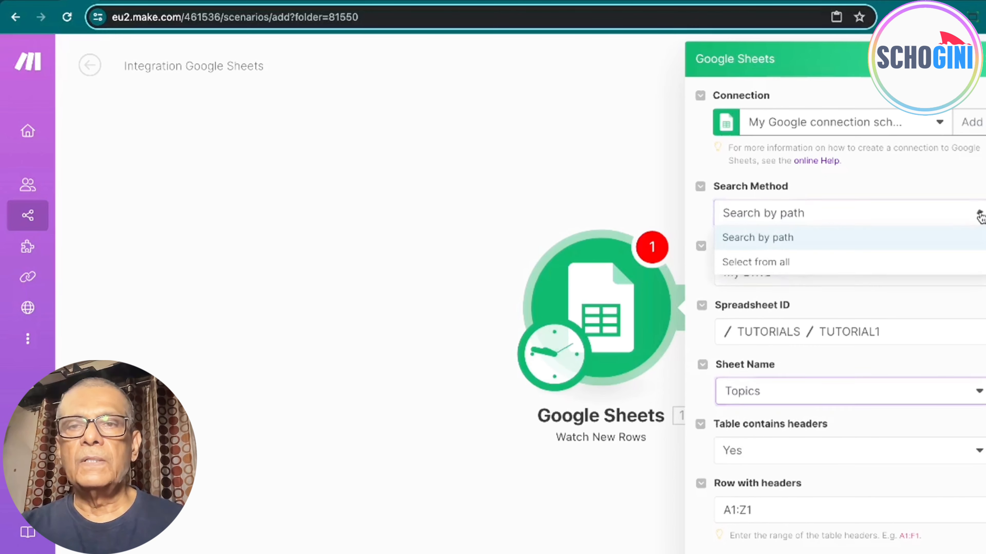
left_click(785, 268)
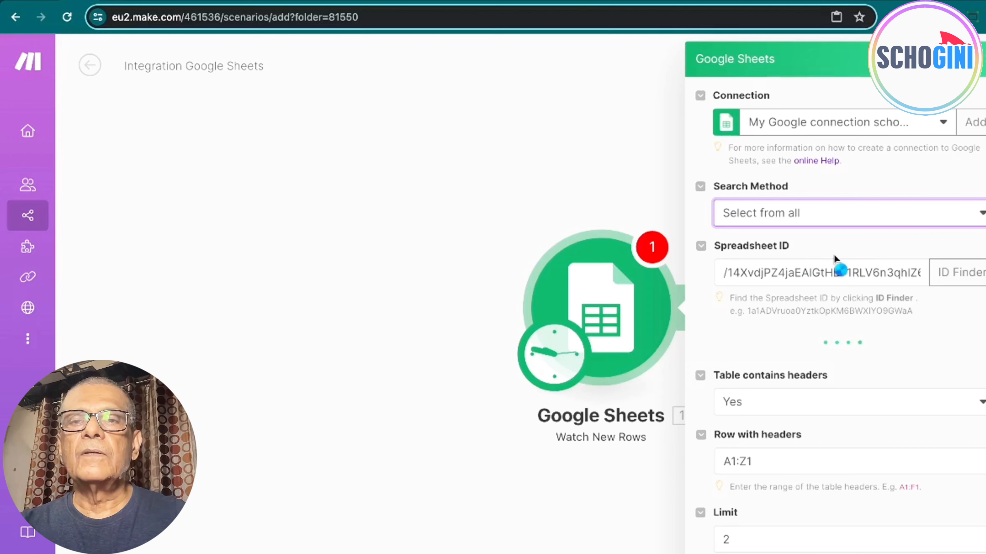
left_click(962, 272)
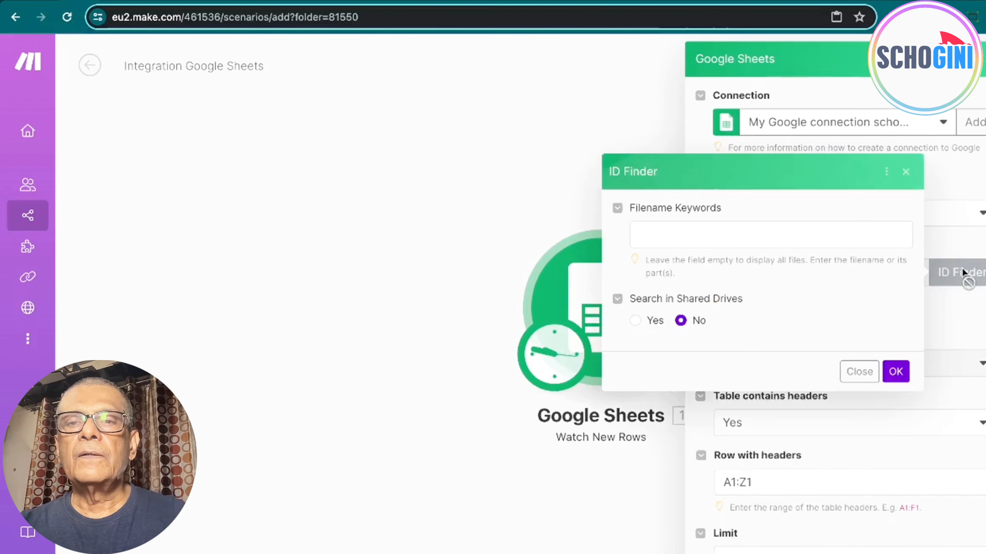
left_click(708, 241)
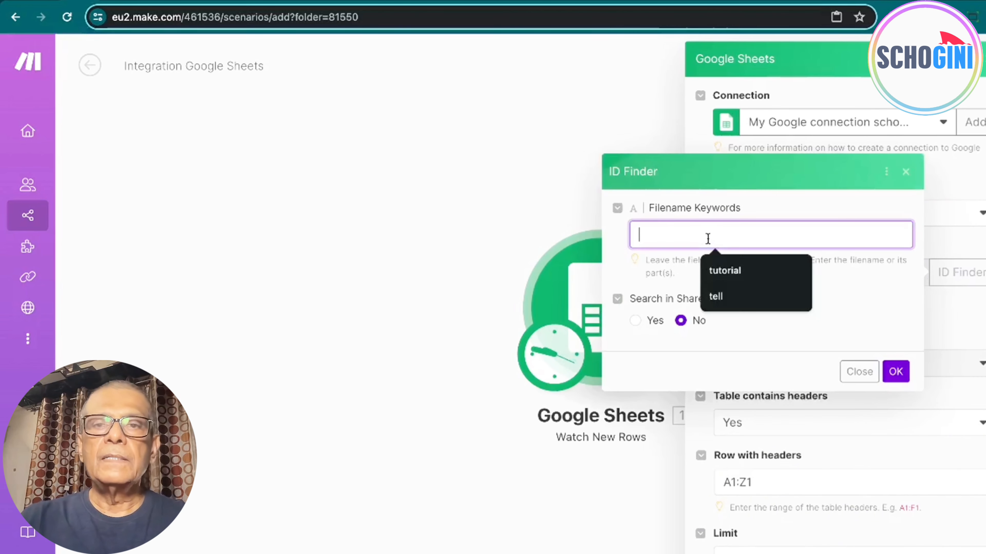
left_click(722, 272)
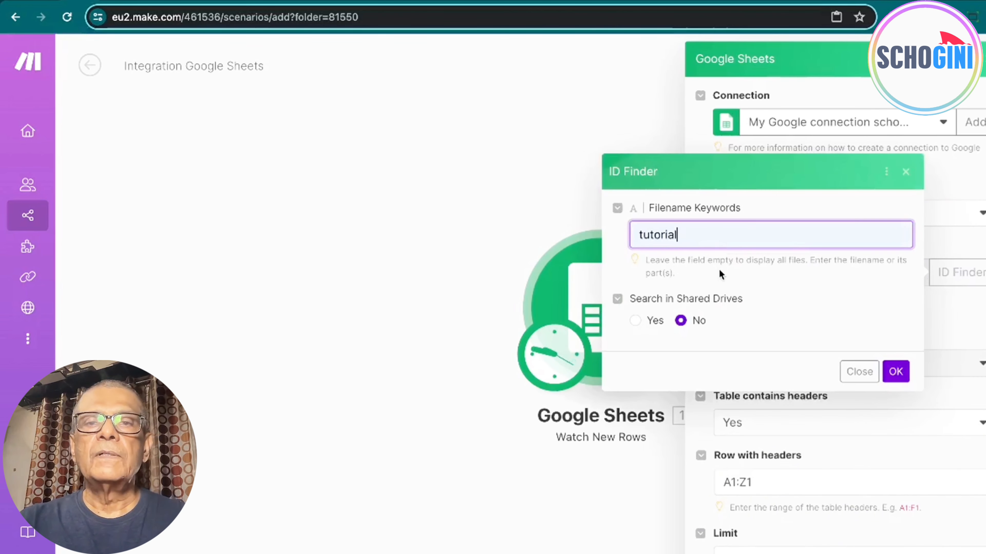
left_click(897, 372)
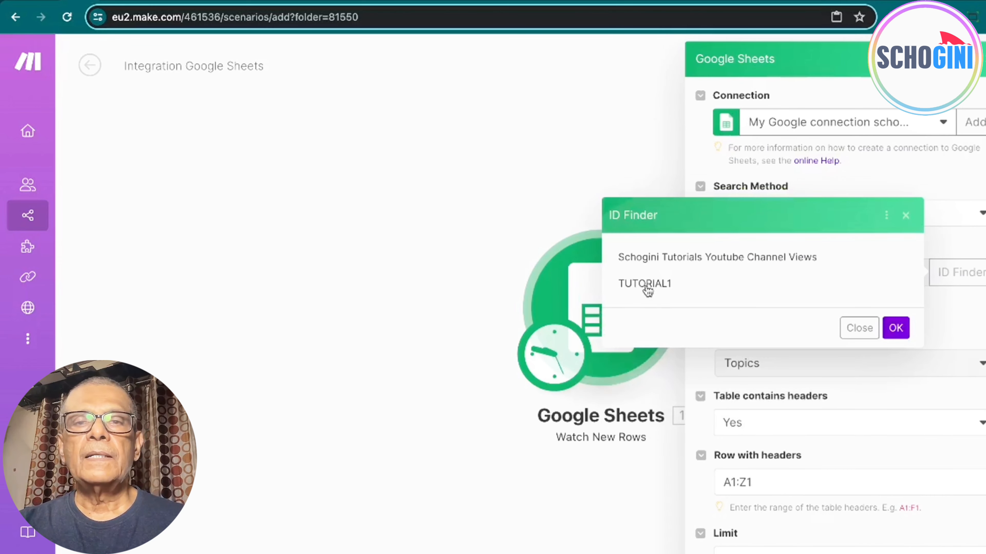
left_click(648, 285)
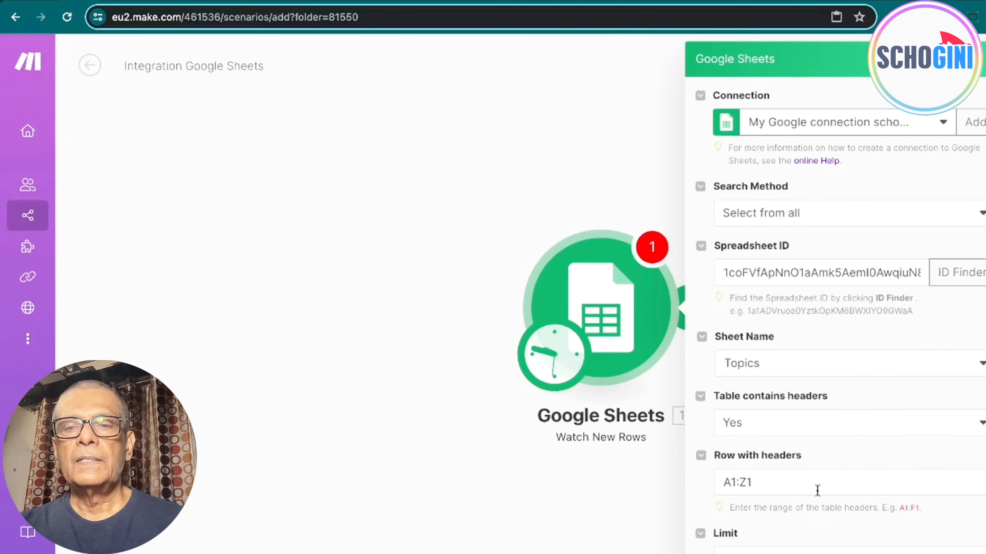
left_click(815, 551)
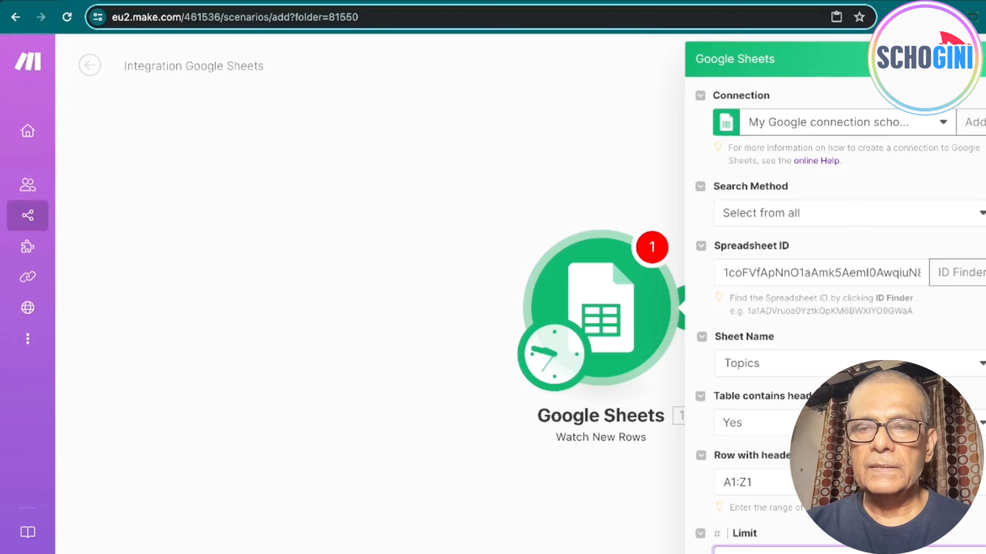
left_click(982, 551)
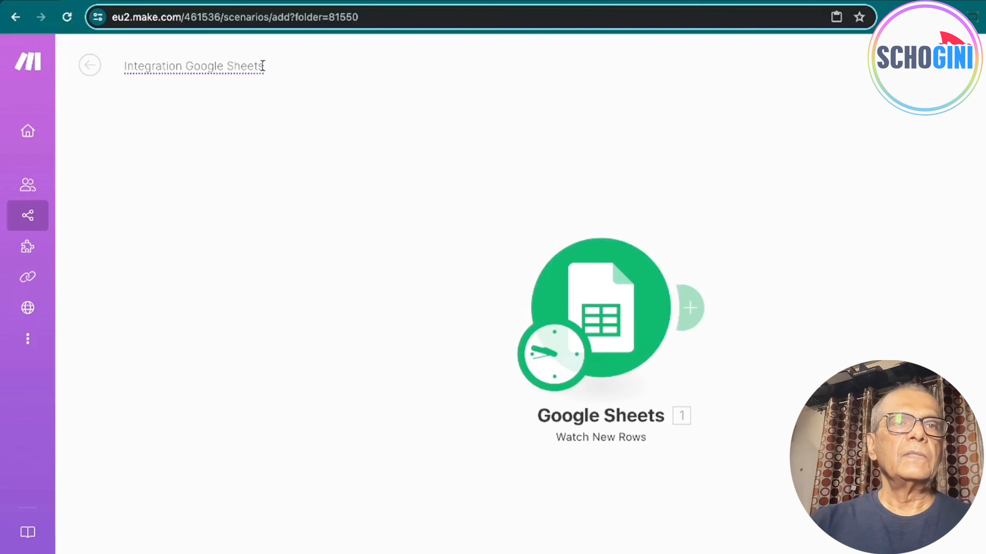
Step: Rename the scenario to "GOOGLE SHEET + OPENAI AUTOMATION" and save it
left_click_drag(262, 65, 102, 56)
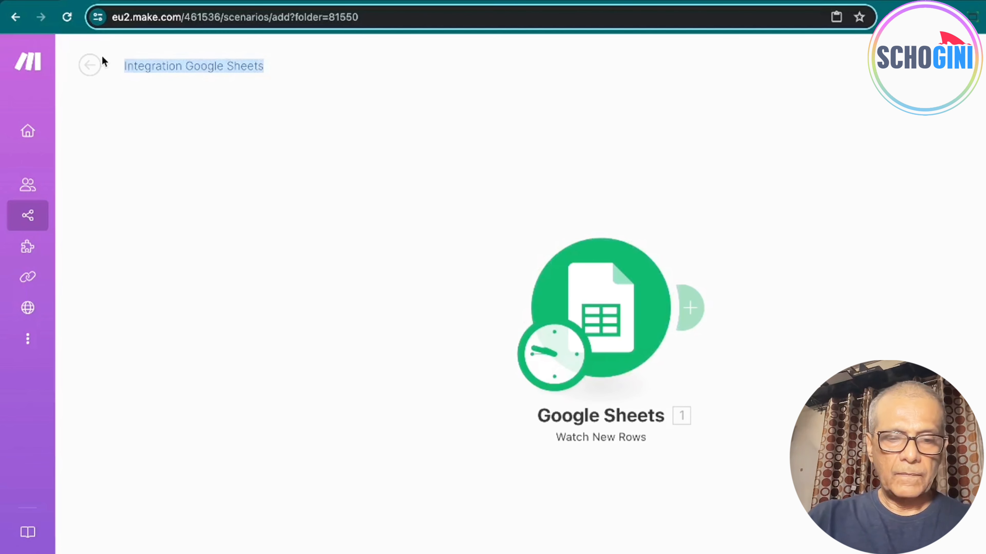
type("GO")
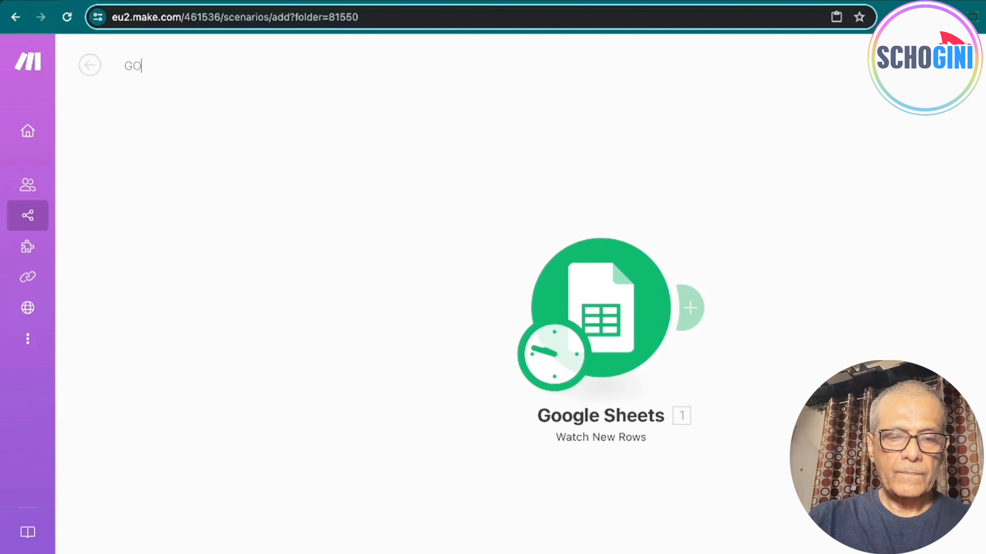
type("OGLE SHEET")
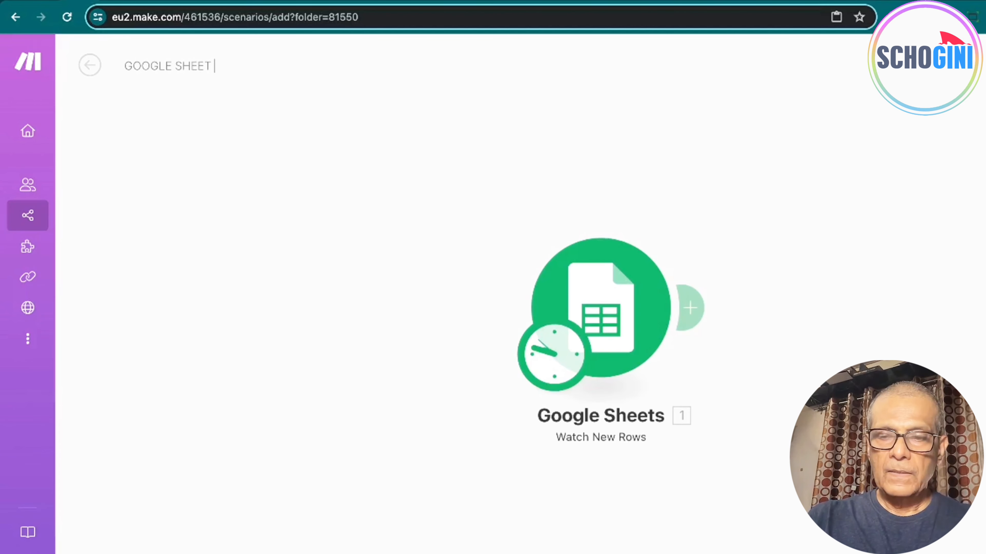
type(" + OPEN")
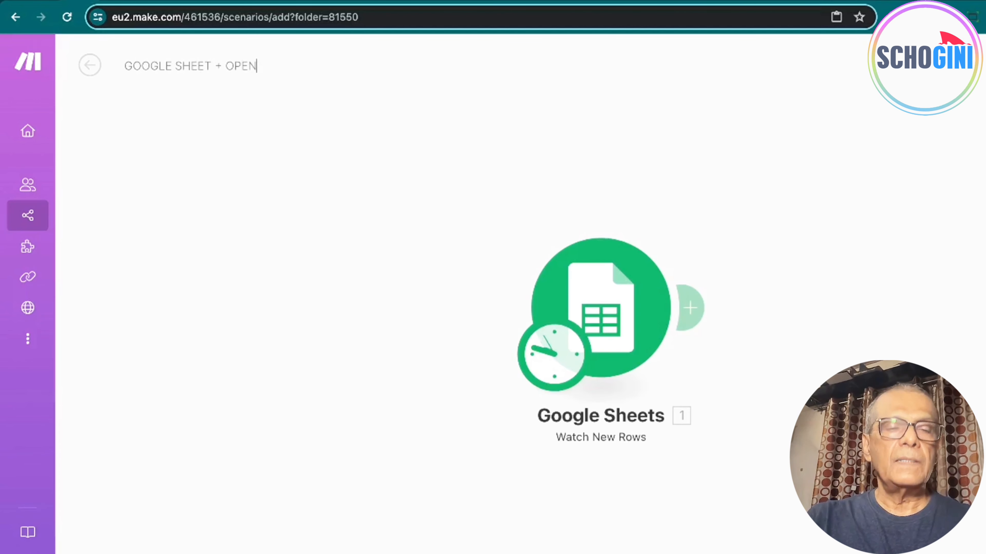
type("AI AUTOMATION")
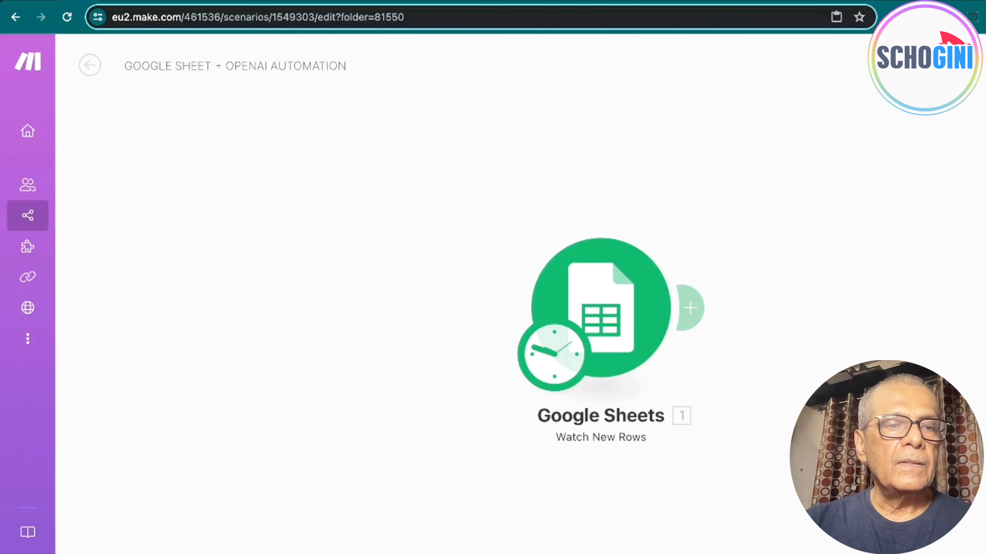
Step: Set the Watch New Rows trigger's starting point to All, run it once and inspect its output bundle
right_click(604, 301)
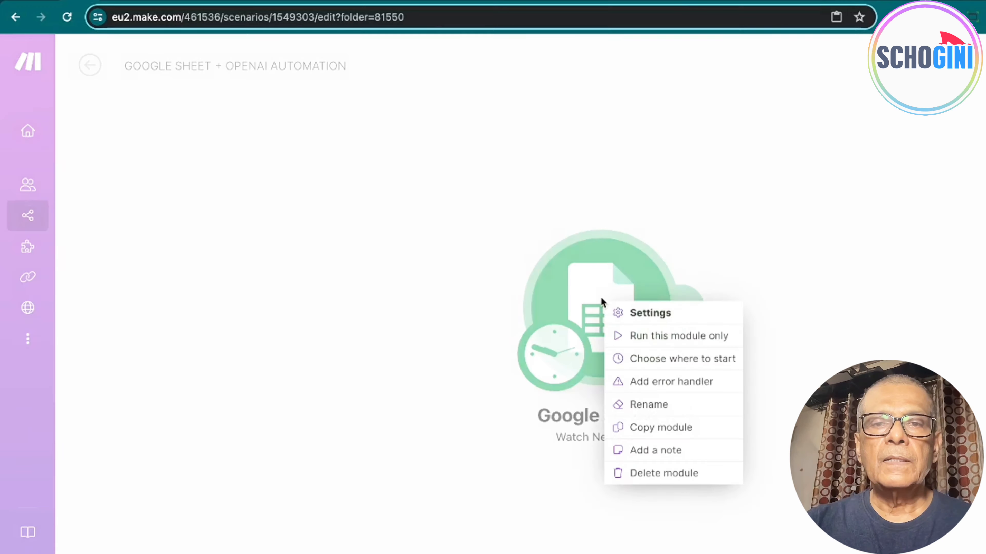
left_click(675, 360)
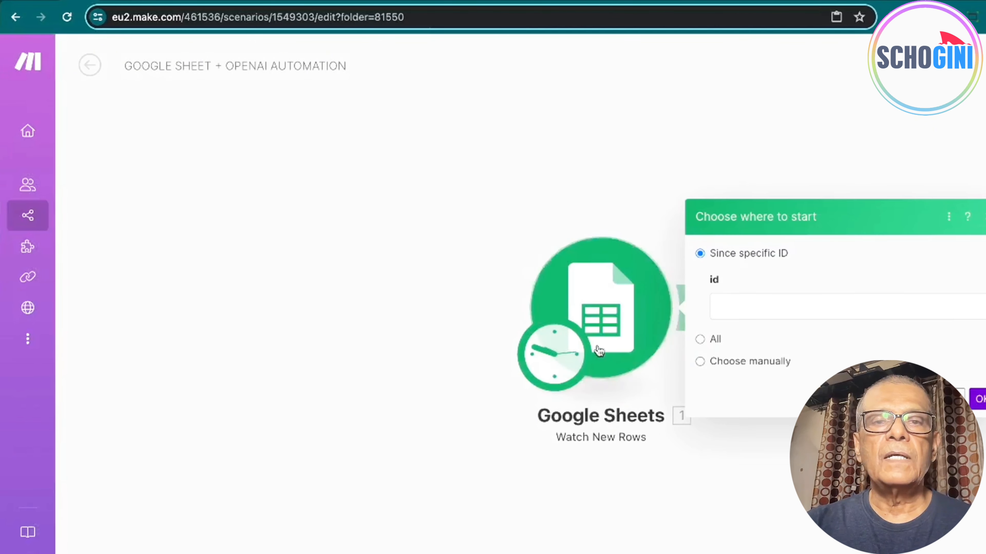
left_click(699, 340)
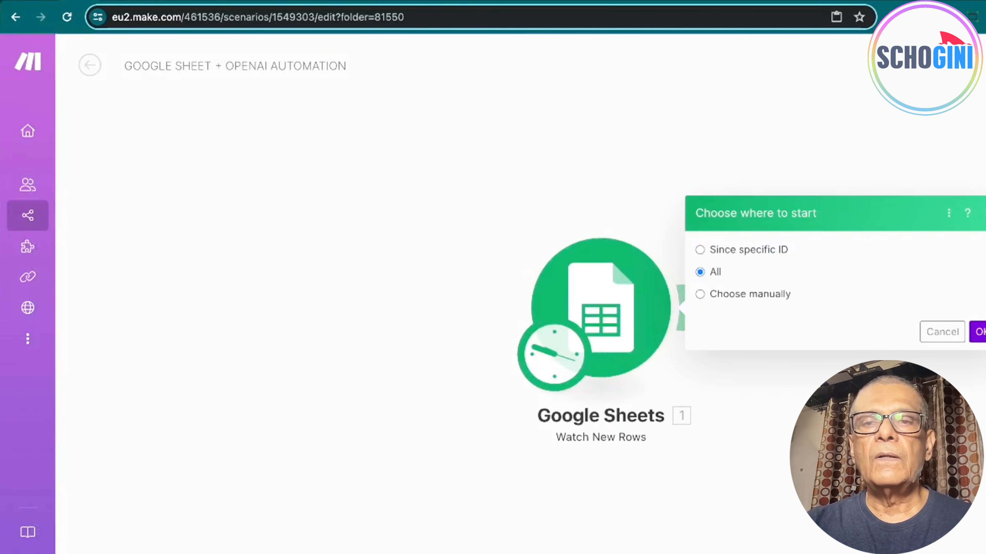
left_click(980, 333)
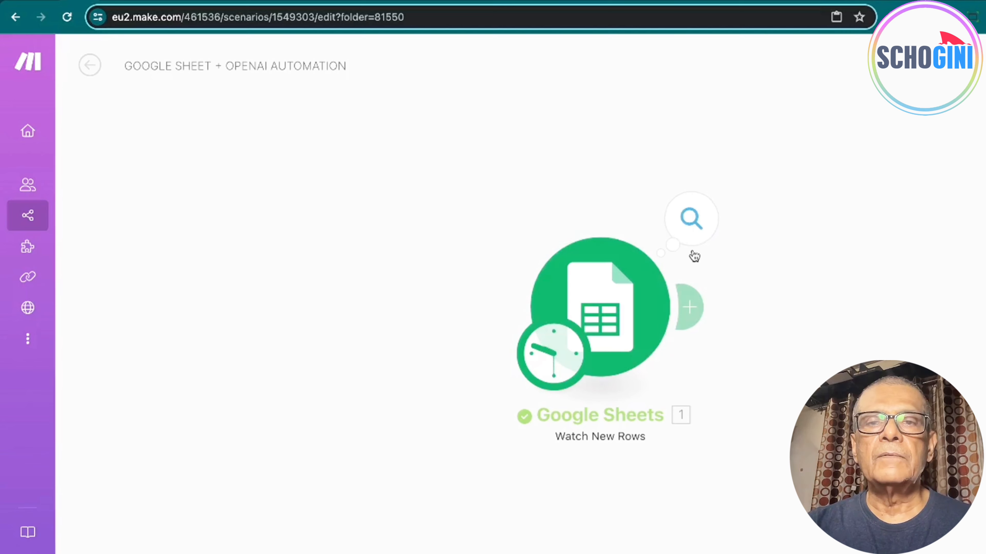
left_click(693, 233)
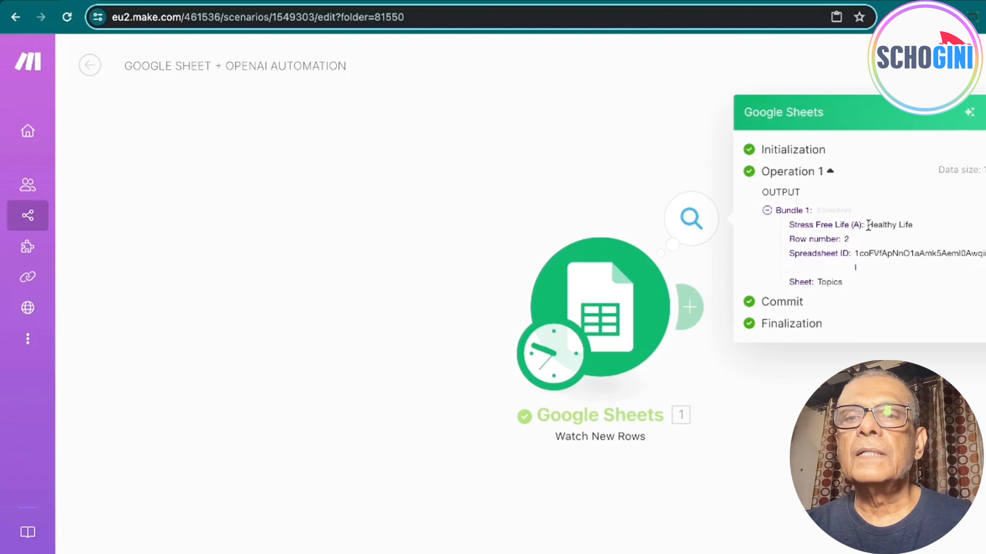
Step: Examine the topic value in the Watch New Rows output bundle and close the output
left_click_drag(867, 226, 915, 229)
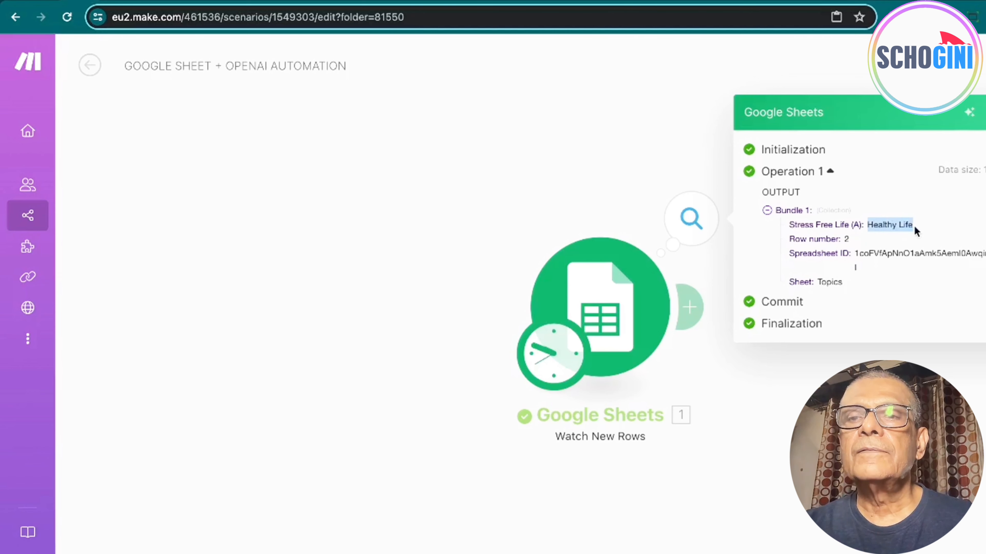
left_click(909, 276)
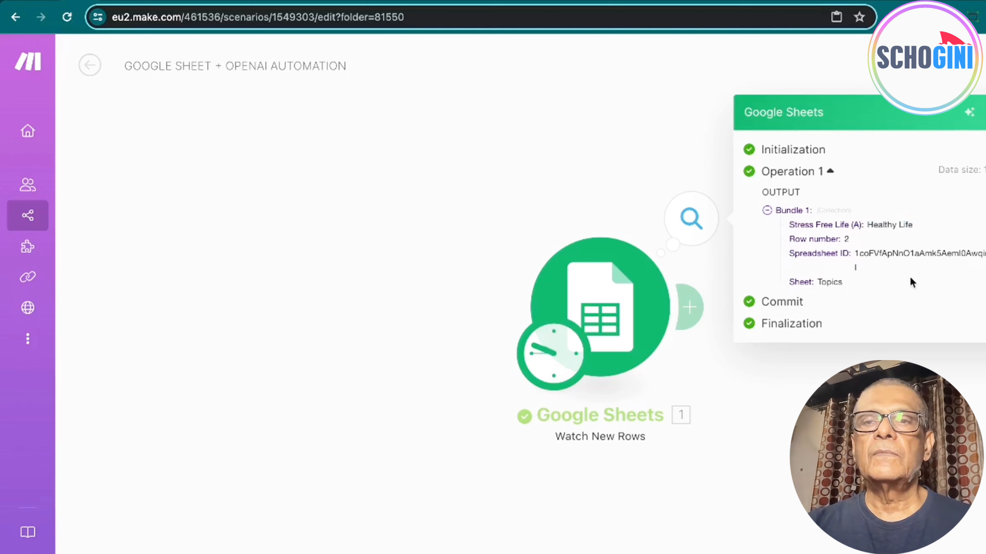
left_click(756, 387)
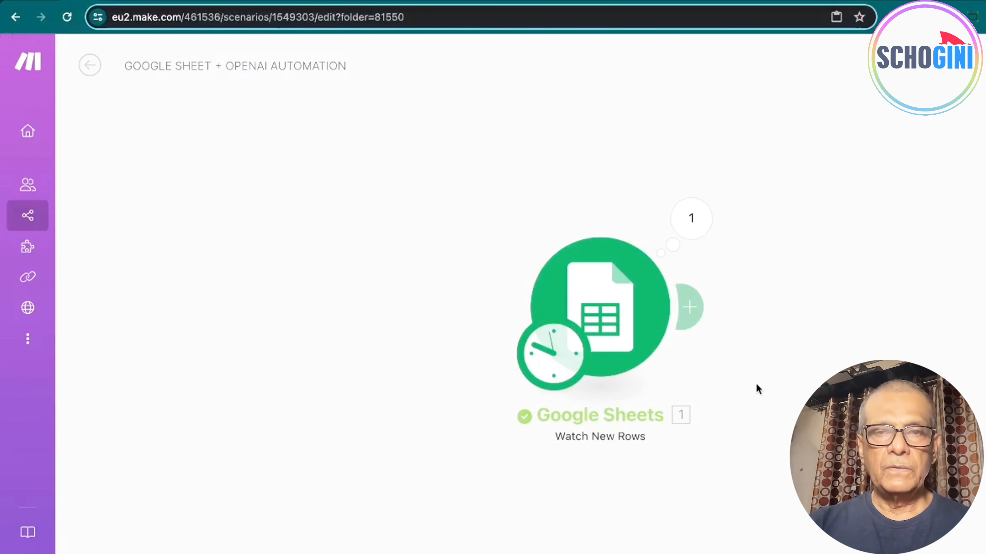
Step: Add an OpenAI Create a Completion (Prompt) module after the Google Sheets trigger
left_click_drag(632, 328, 388, 324)
left_click(447, 306)
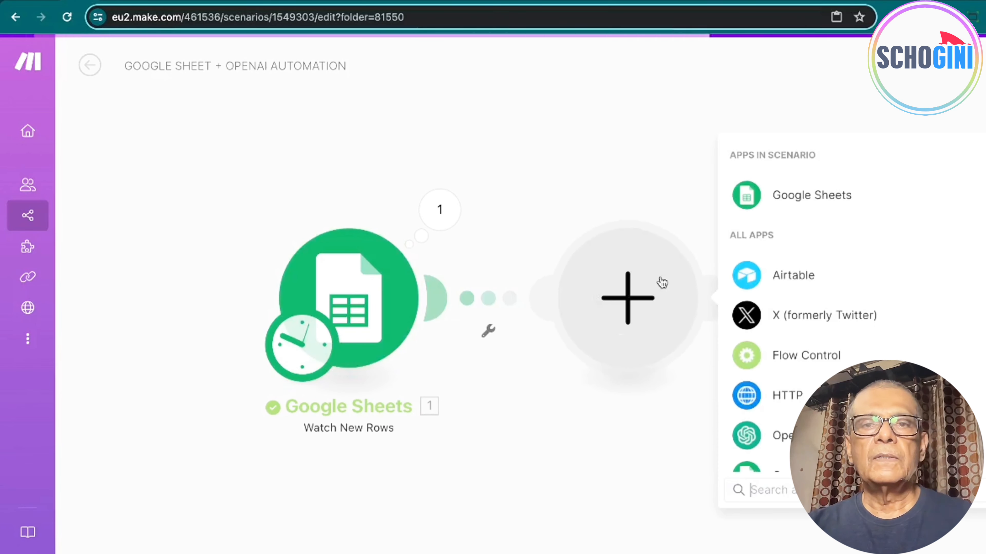
left_click(810, 376)
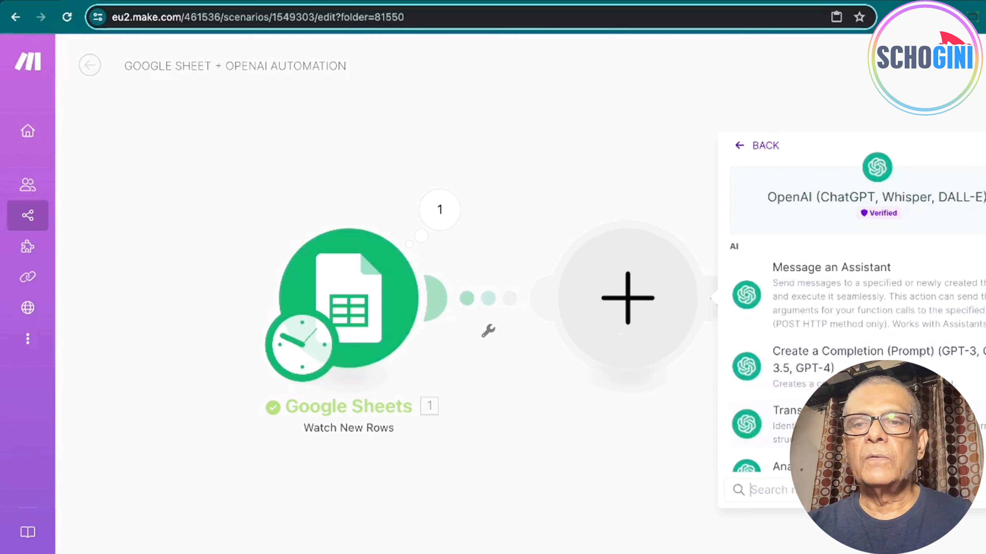
left_click(889, 363)
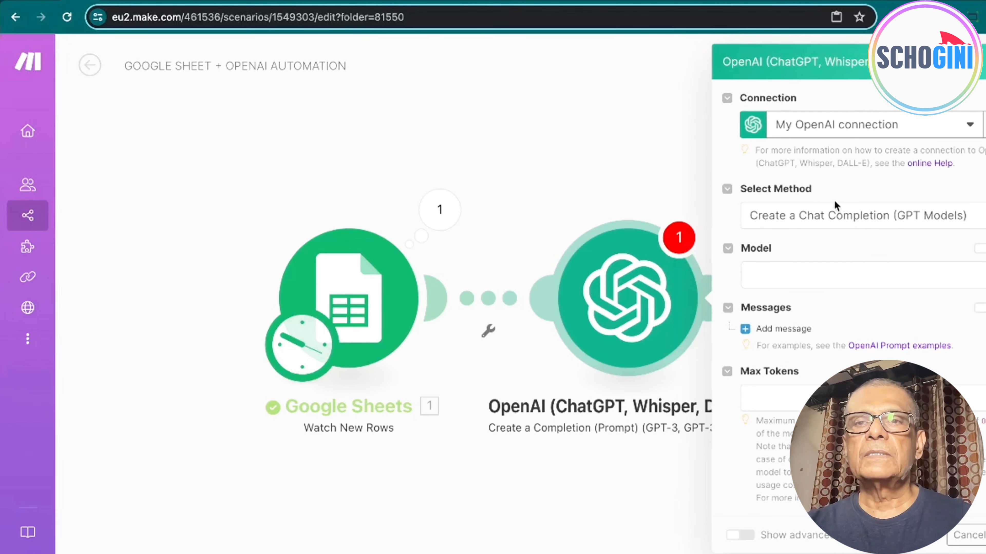
Step: Set the OpenAI model to gpt-4o-mini (system) and add a first message with the User role
left_click(782, 276)
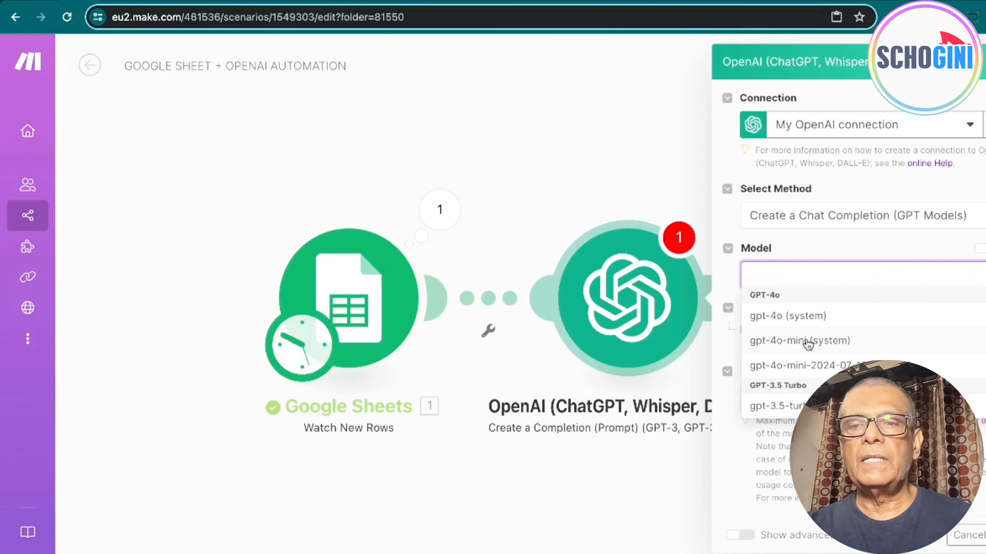
left_click(808, 343)
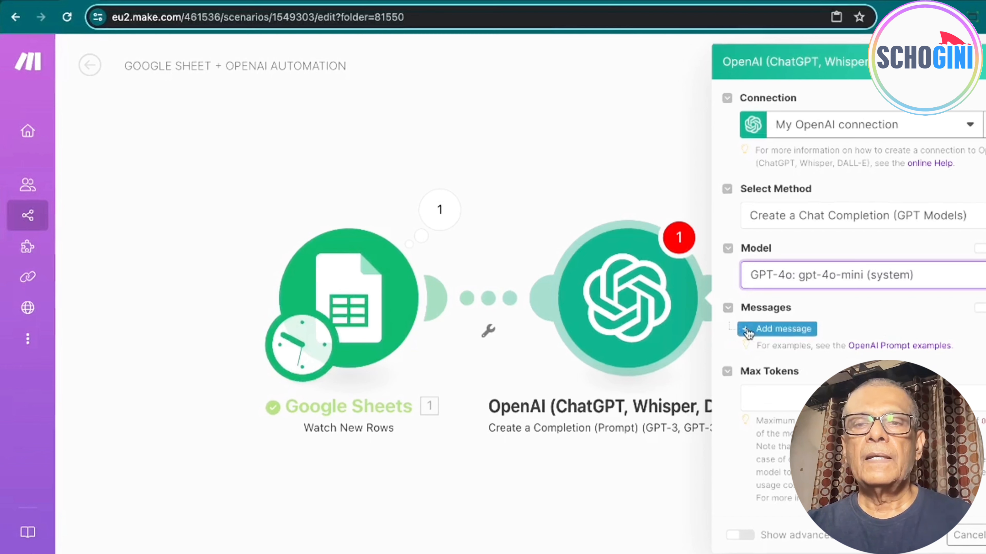
left_click(749, 329)
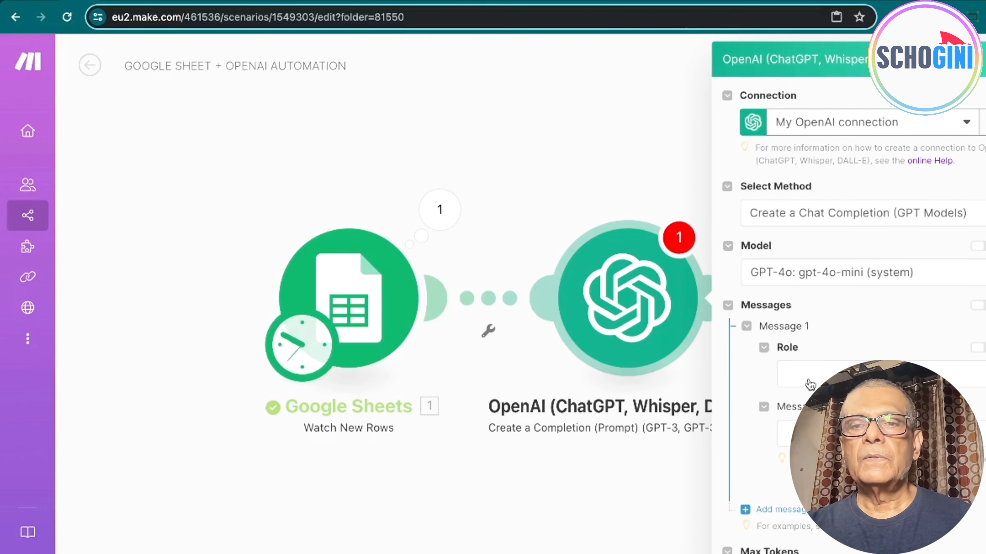
left_click(810, 384)
left_click(810, 417)
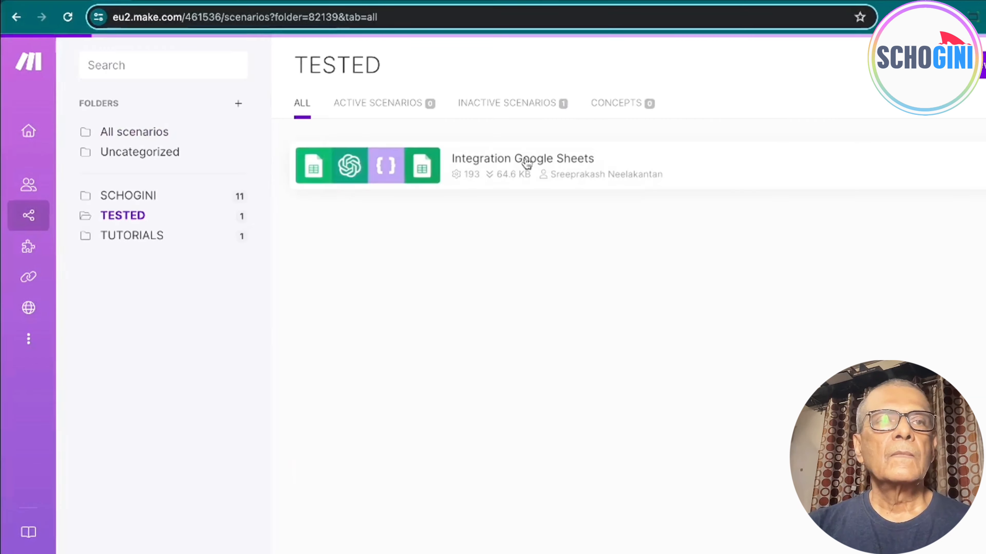
Step: Open the Integration Google Sheets scenario from the TESTED folder and copy the full message content of its OpenAI module
left_click(528, 160)
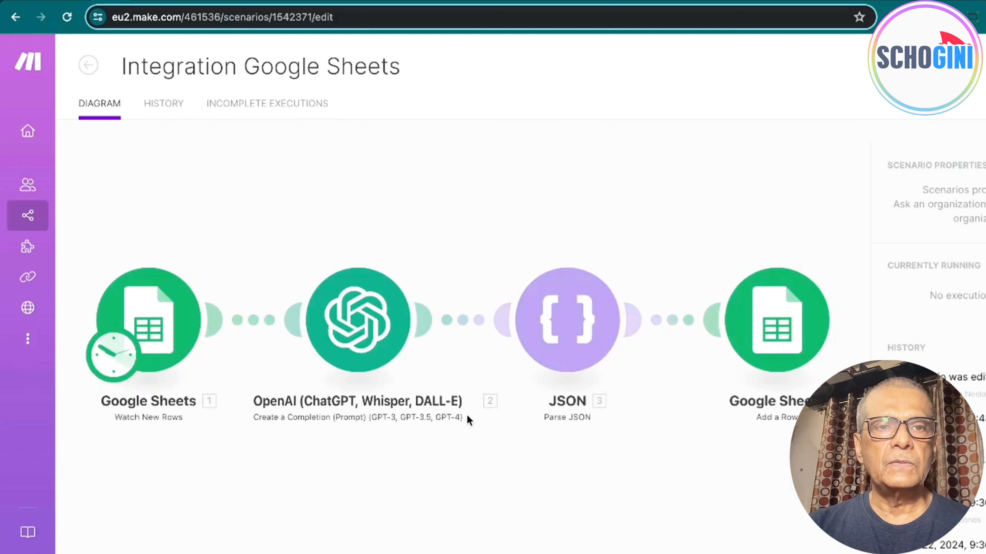
left_click(357, 320)
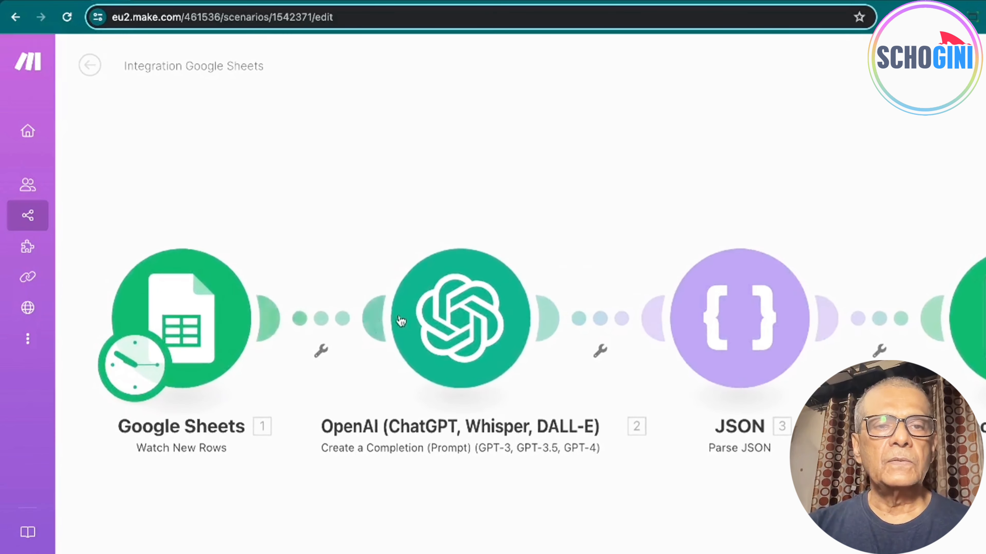
left_click(461, 329)
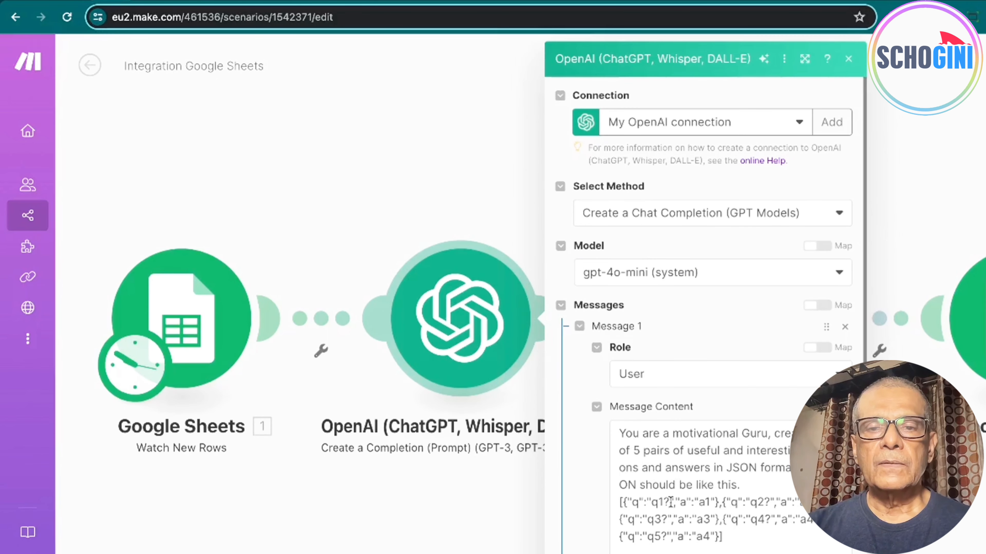
left_click_drag(621, 433, 696, 537)
left_click(666, 458)
key("super+a")
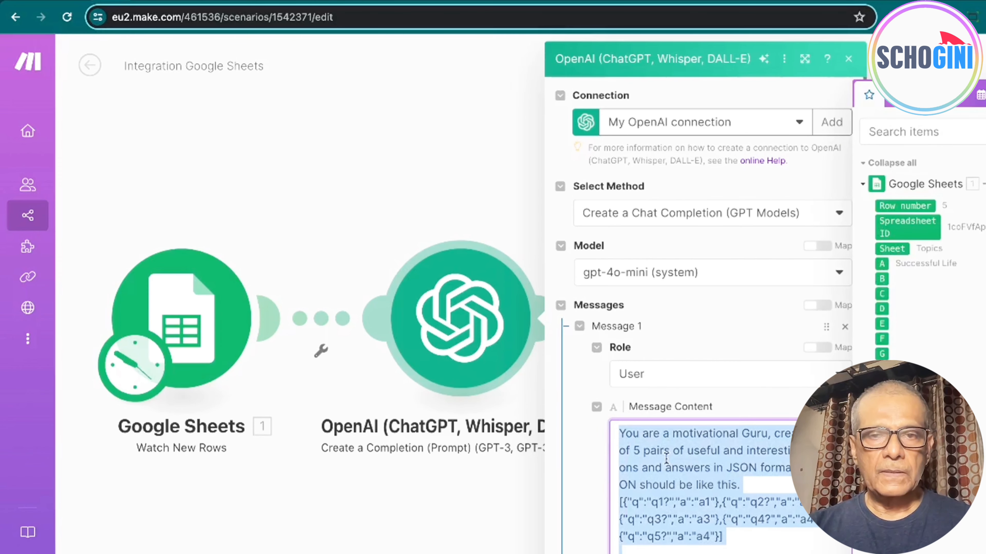
Step: Paste the motivational Guru prompt into the new scenario's Message Content and map Stress Free Life (A) as its topic
left_click(211, 143)
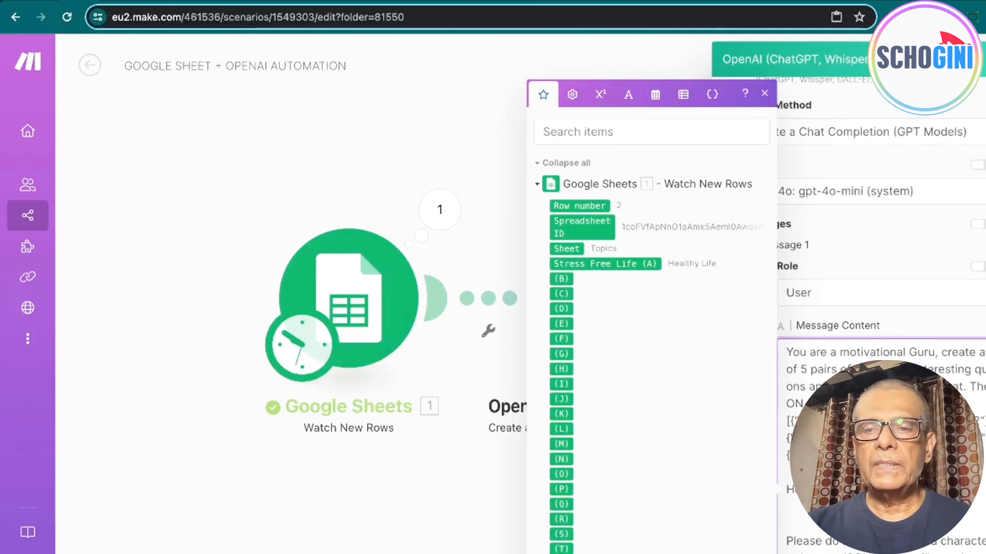
left_click(628, 268)
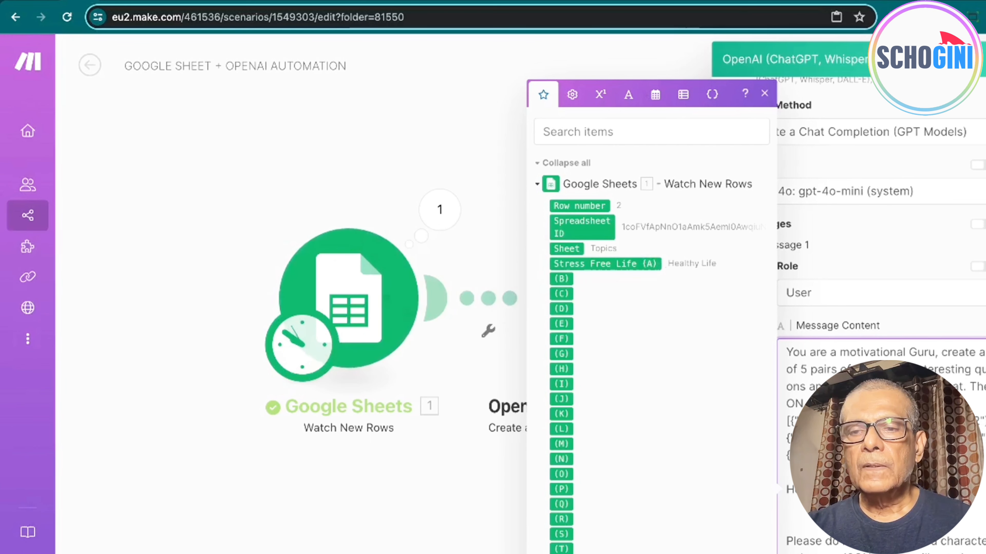
key("Return")
left_click(792, 542)
key("BackSpace")
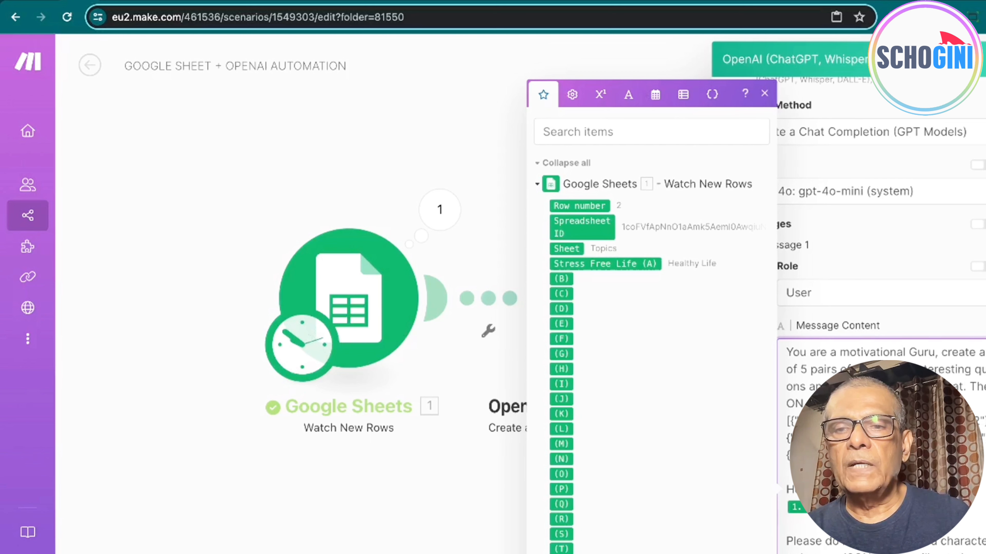
Step: Review the sample question-and-answer JSON and the remaining instructions in the message content
left_click_drag(877, 455, 788, 429)
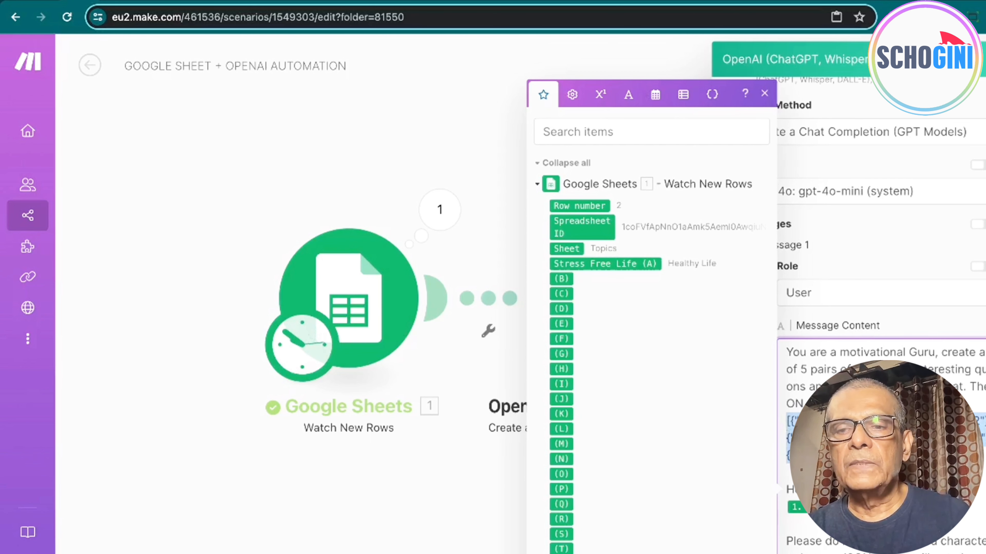
left_click(877, 462)
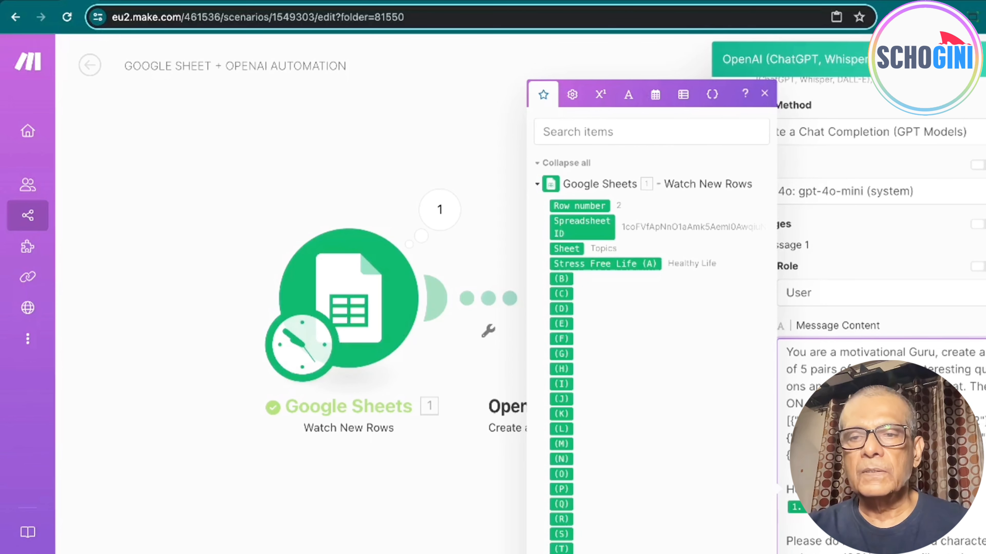
scroll(881, 311, "down", 3)
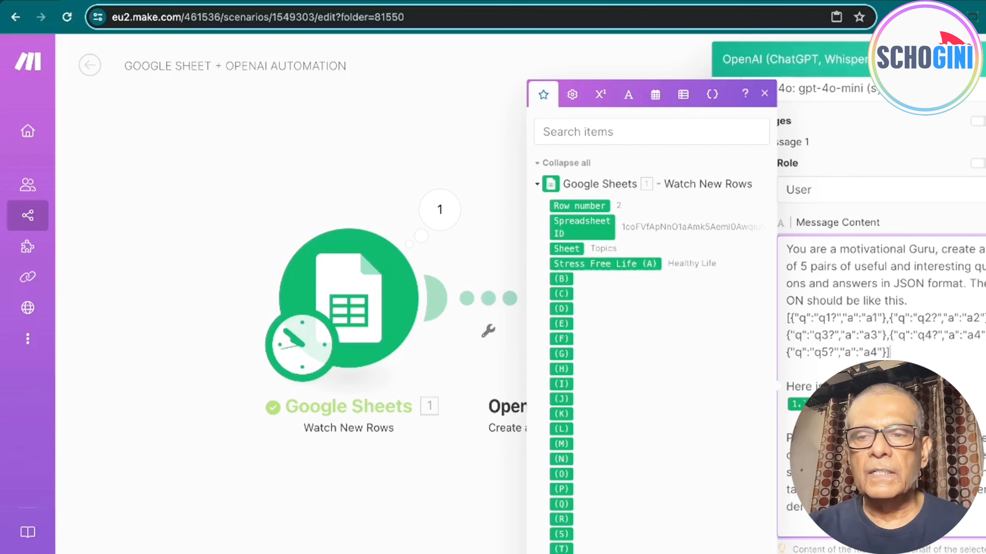
Step: Set the OpenAI module's Max Tokens to 0 and save its settings
key("Escape")
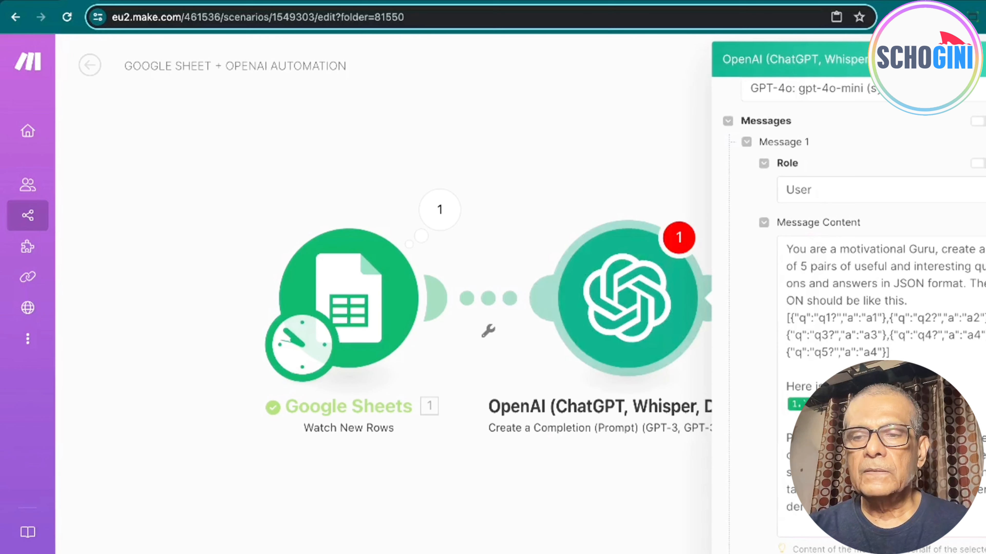
scroll(846, 311, "down", 5)
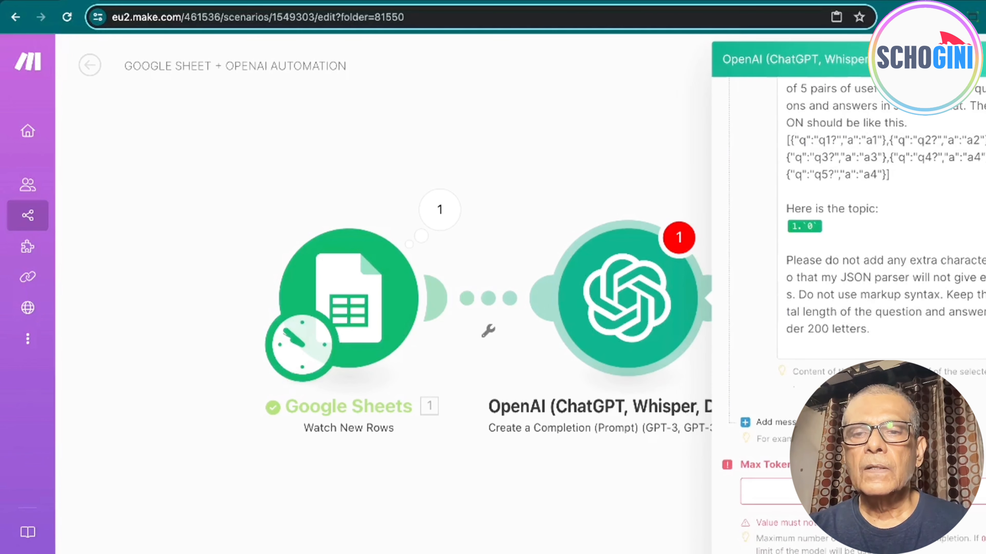
left_click(800, 491)
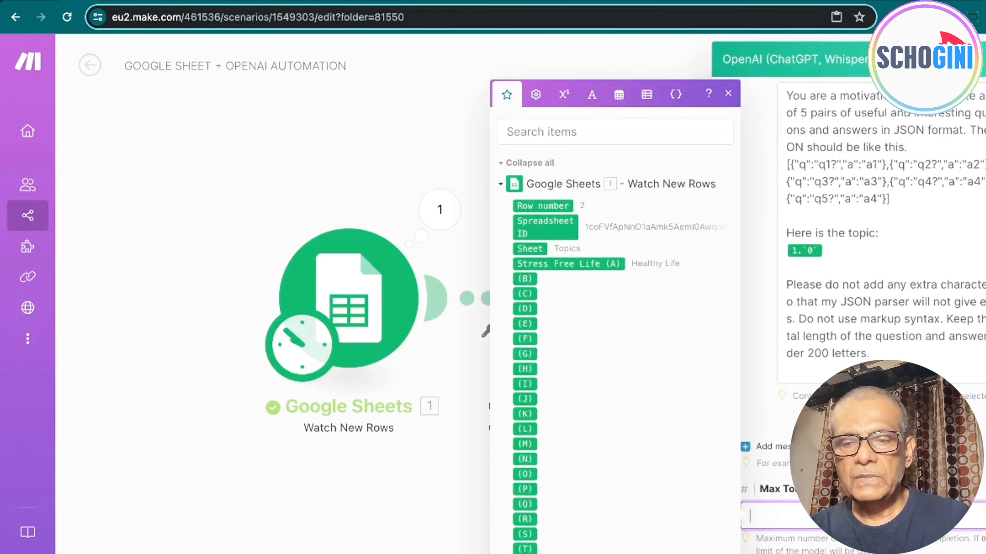
key("Escape")
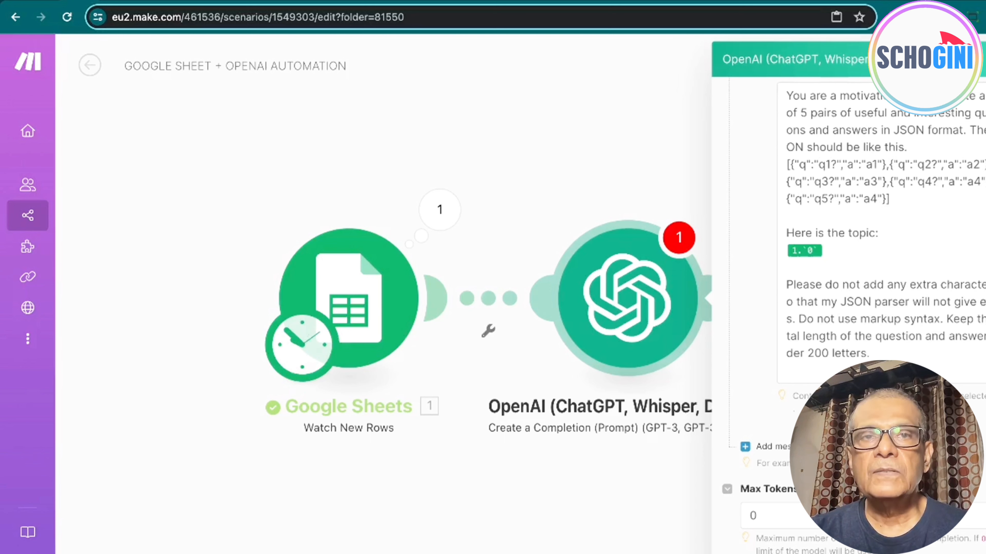
key("Escape")
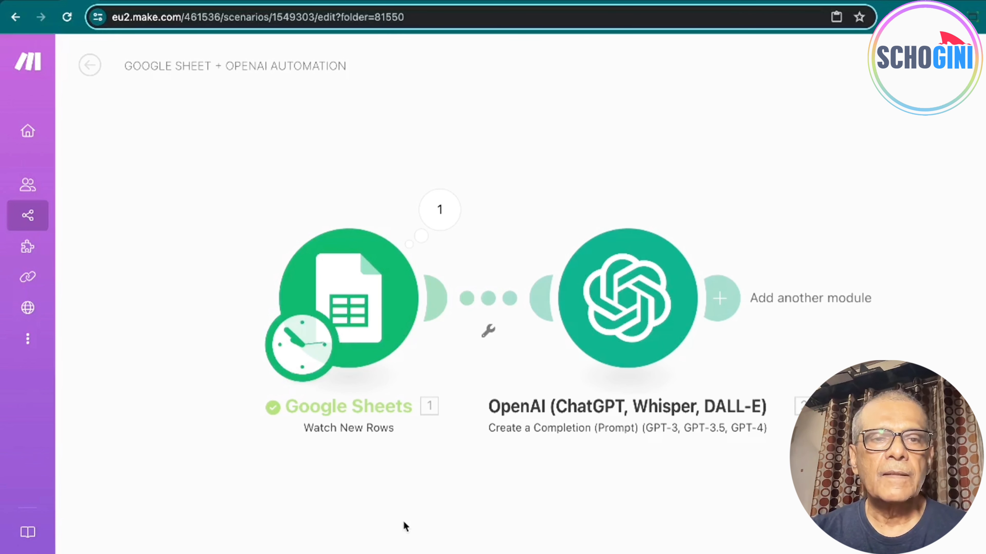
Step: Run the scenario once and open the OpenAI module's output bundle
left_click(97, 551)
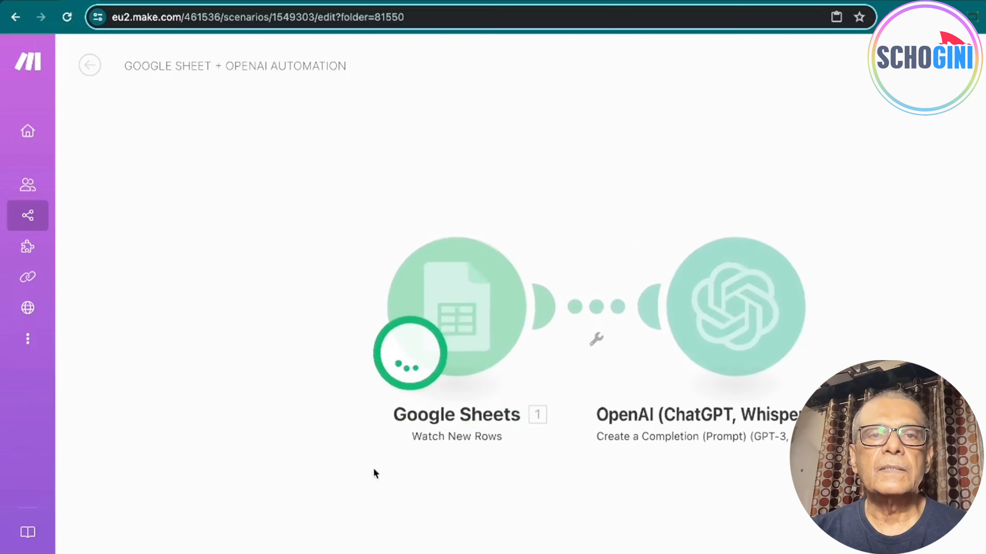
left_click_drag(439, 493, 321, 466)
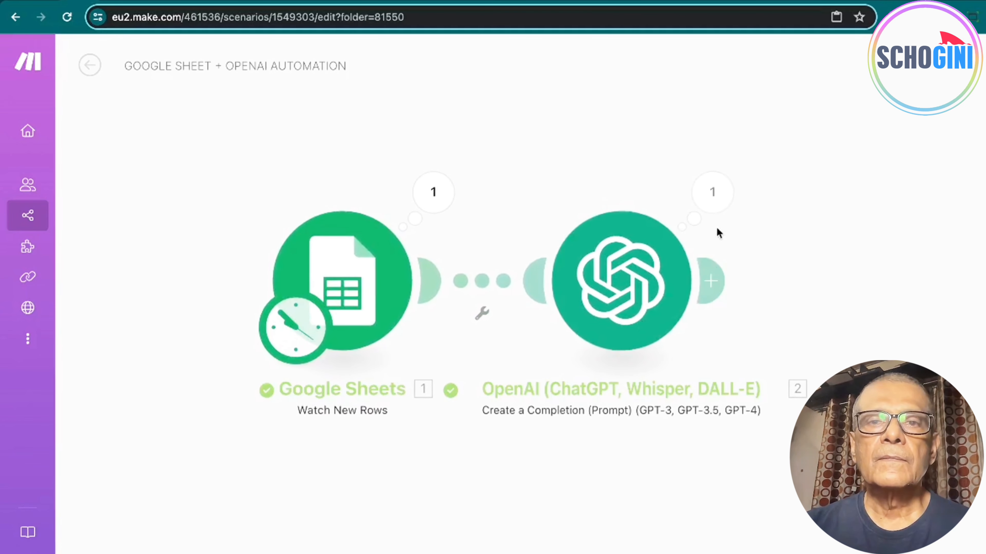
left_click(713, 192)
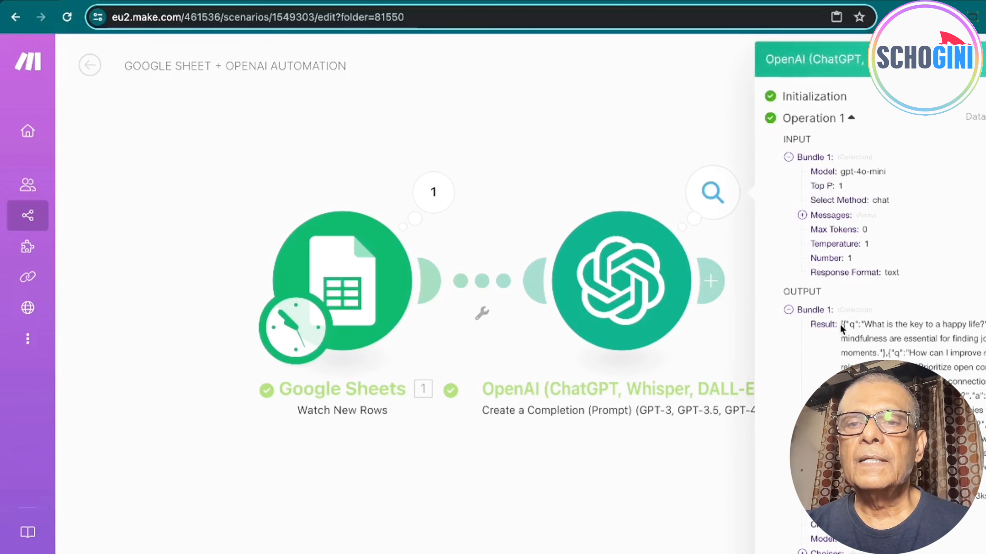
Step: Copy the OpenAI result and beautify it in jsonformatter.org to check the JSON structure
left_click_drag(841, 324, 893, 474)
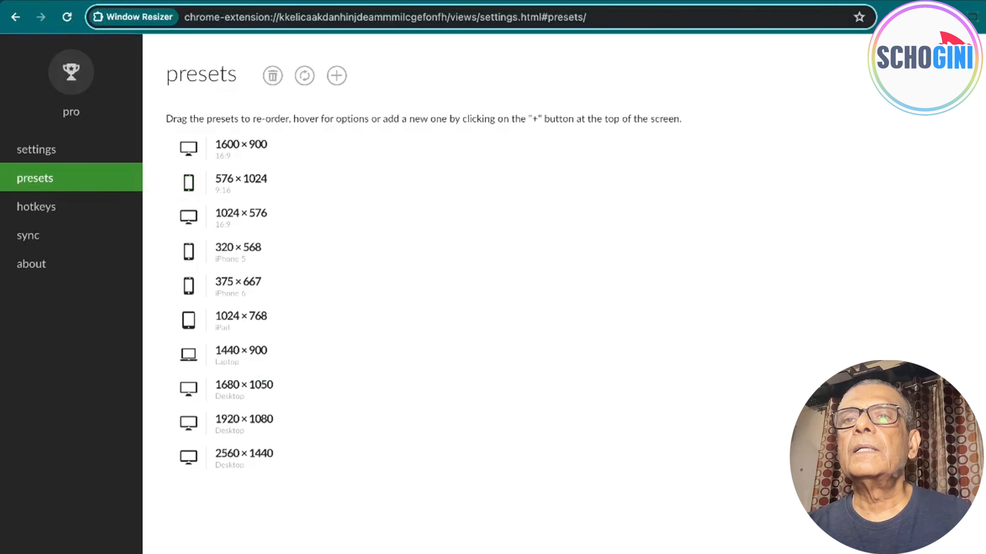
key("ctrl+Tab")
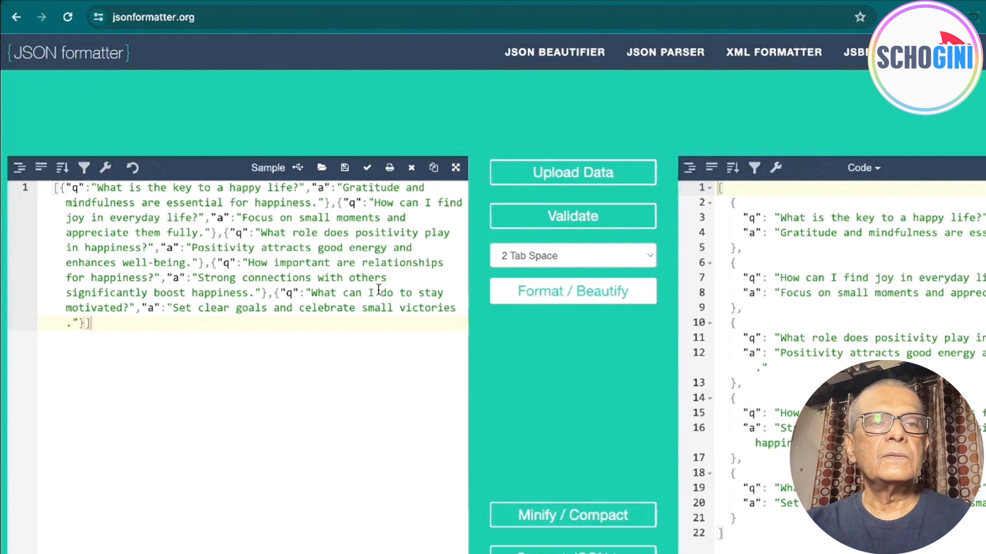
key("ctrl+a")
type("[{\"q\":\"What is the key to a happy life?\",\"a\":\"Gratitude and mindfulness are essential for finding joy in everyday moments.\"},{\"q\":\"How can I improve my relationships?\",\"a\":\"Prioritize open communication and actively listen to strengthen connections.\"},{\"q\":\"What habits can boost my happiness?\",\"a\":\"Incorporate exercise, healthy eating, and hobbies that inspire you.\"},{\"q\":\"How do I overcome negativity?\",\"a\":\"Challenge negative thoughts and replace them with positive affirmations.\"},{\"q\":\"What role does self-care play in happiness?\",\"a\":\"Self-care is vital; it recharges your spirit and improves well-being.\"}]")
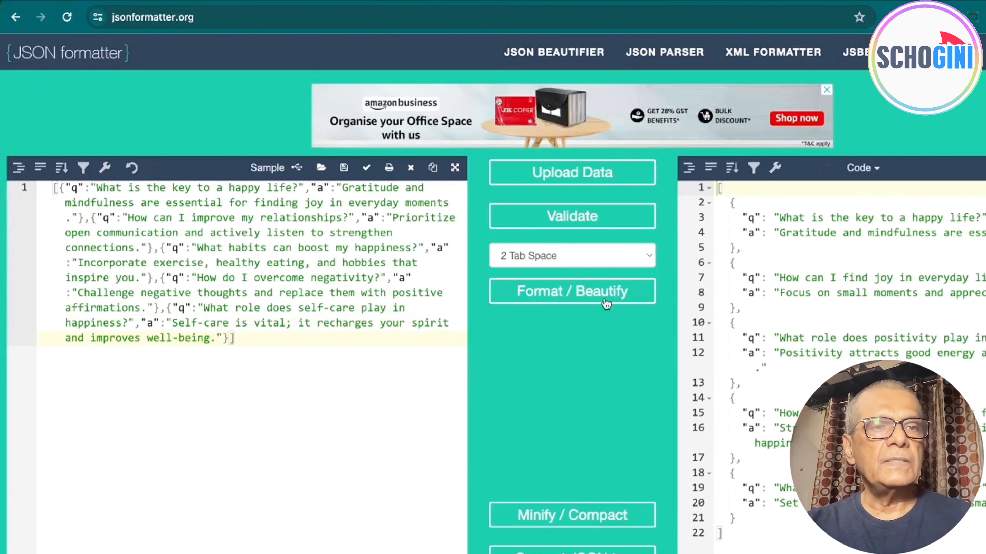
left_click(589, 299)
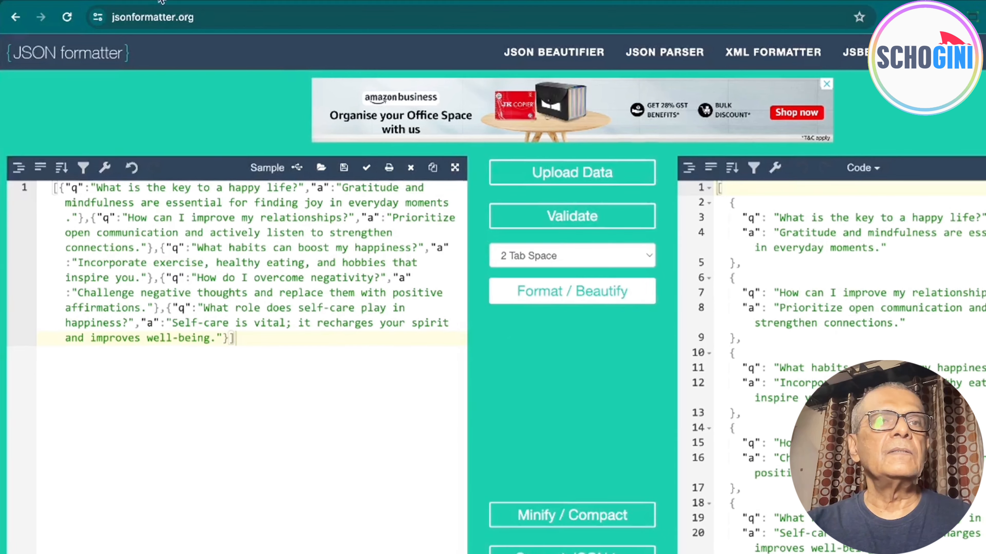
Step: Return to the Make scenario and add a JSON Parse JSON module after the OpenAI module
left_click(82, 1)
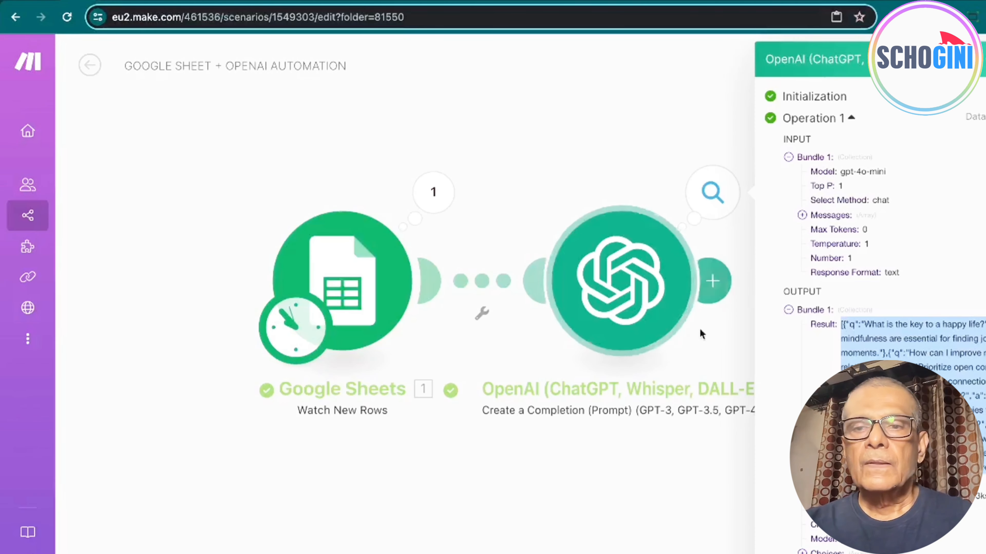
left_click(672, 476)
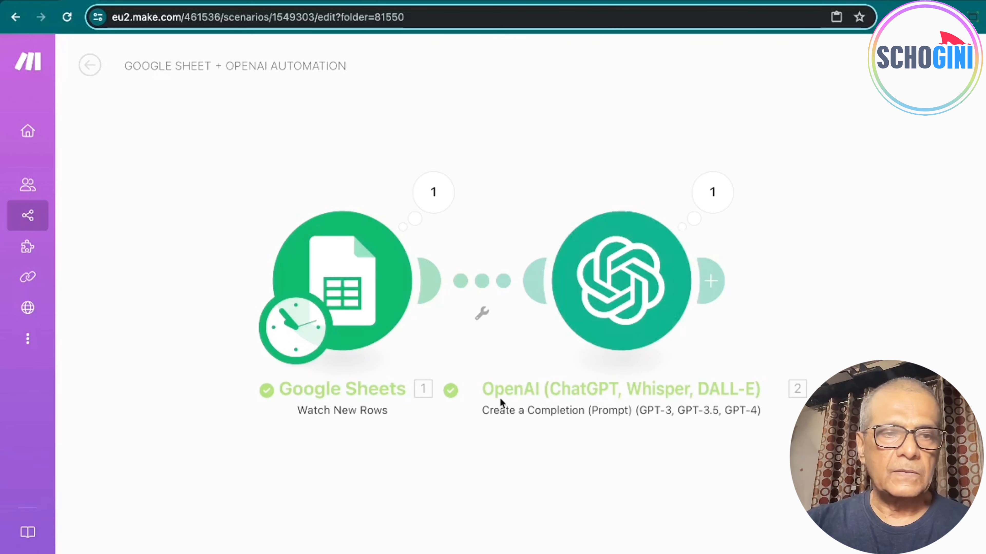
left_click(718, 285)
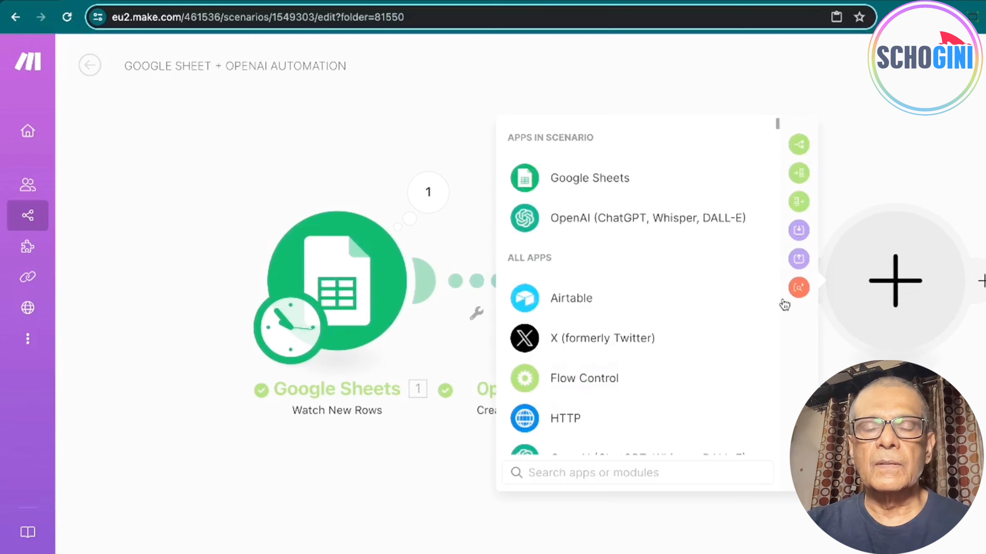
left_click(654, 473)
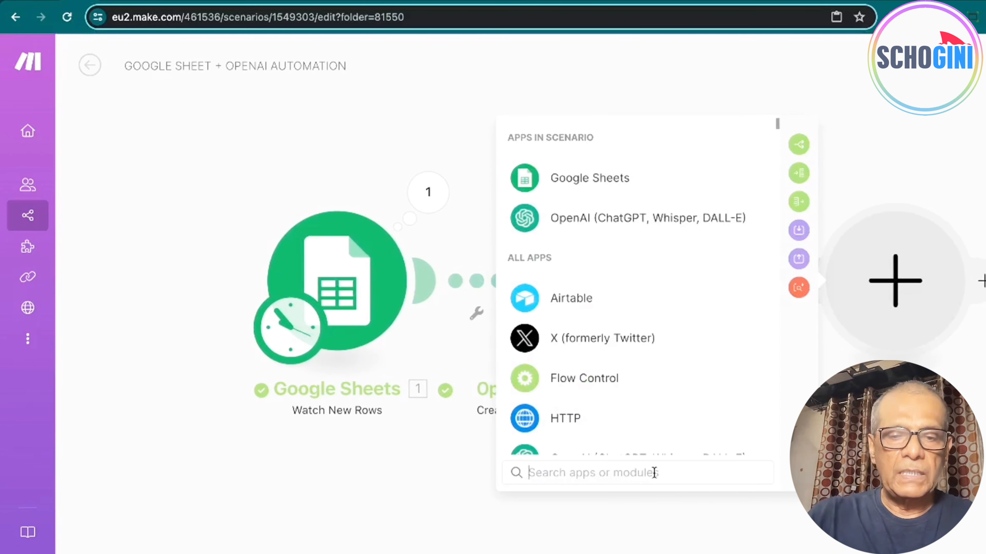
type("json")
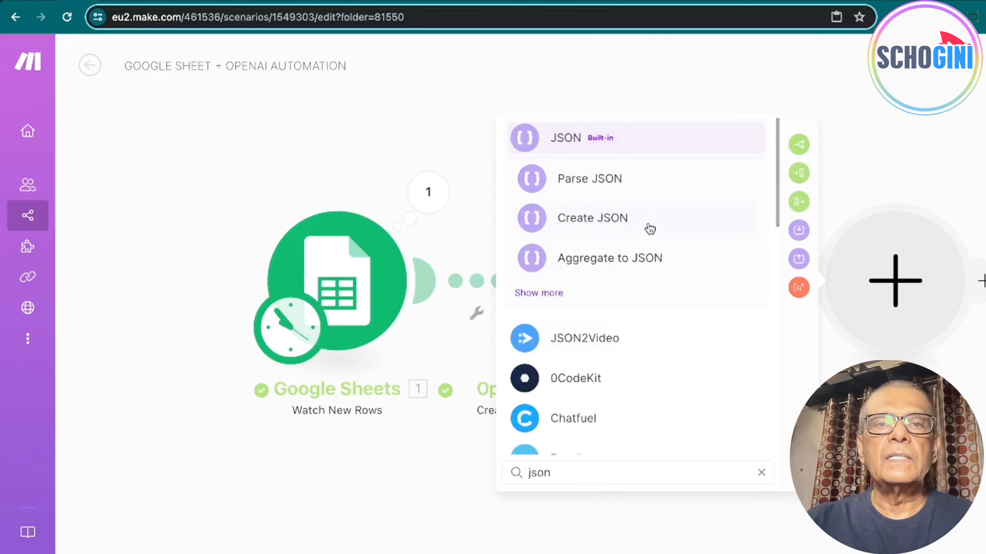
left_click(608, 190)
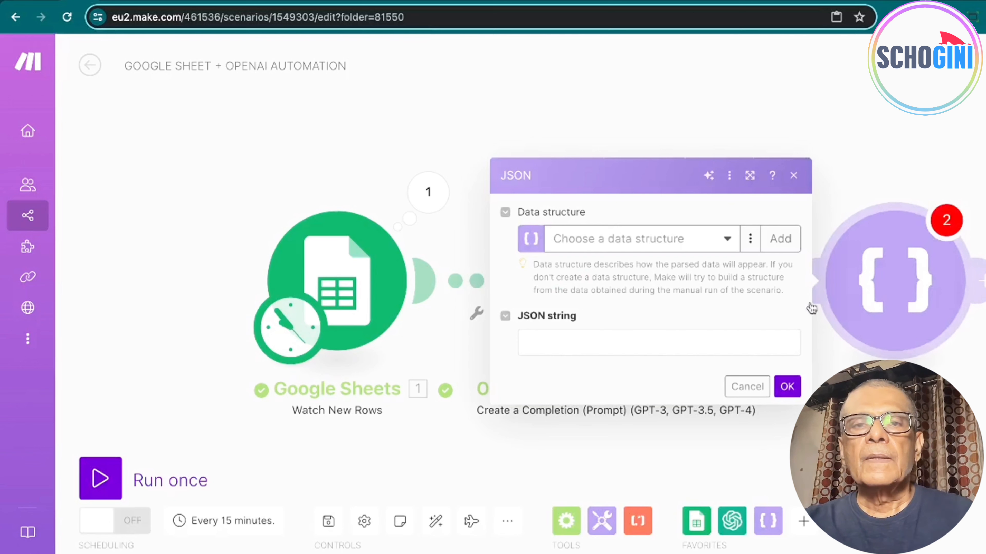
Step: Map the OpenAI module's Result to the JSON string of the Parse JSON module and save its settings
left_click(689, 343)
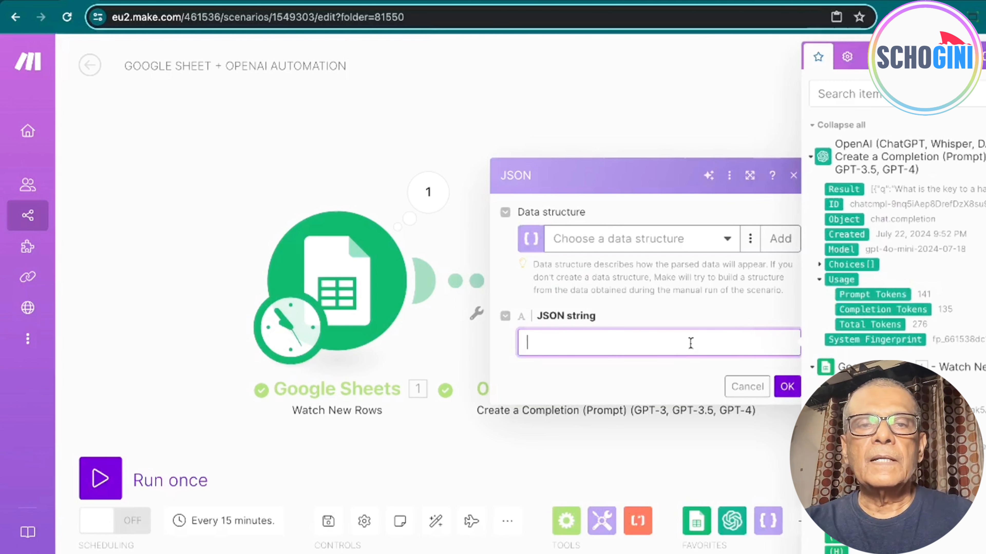
left_click(846, 190)
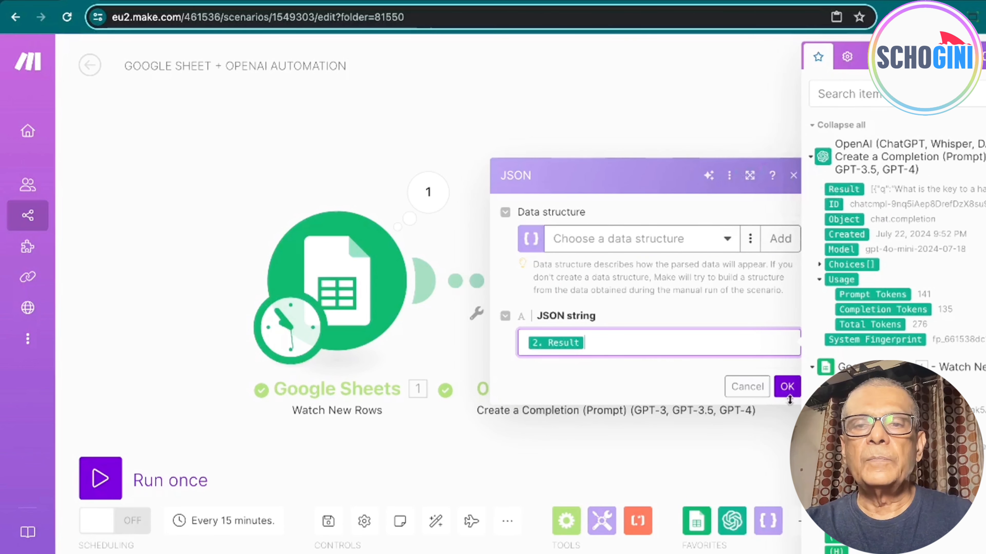
left_click(787, 388)
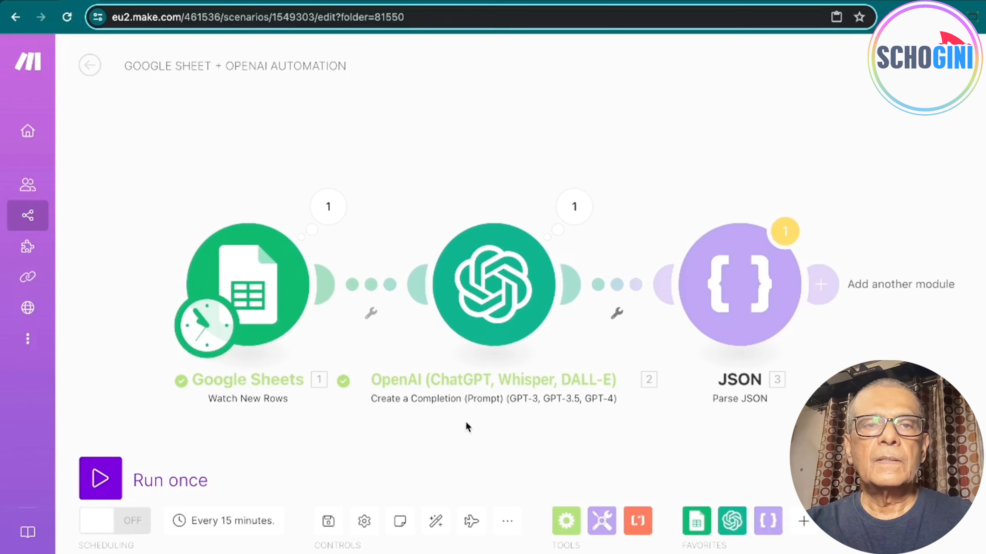
Step: Save the scenario and run it once, opening the Parse JSON module's output bundles
left_click_drag(411, 207, 409, 172)
left_click(327, 522)
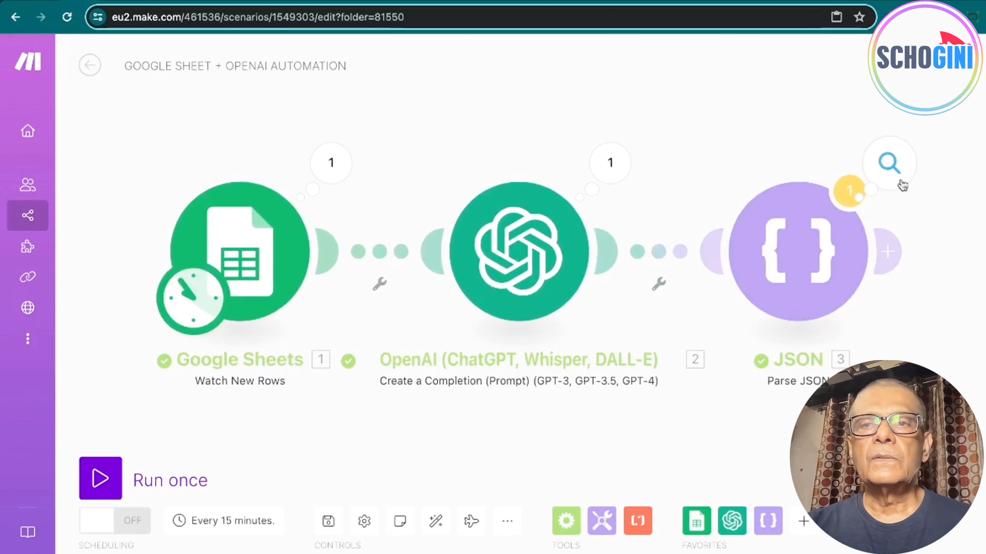
left_click(894, 172)
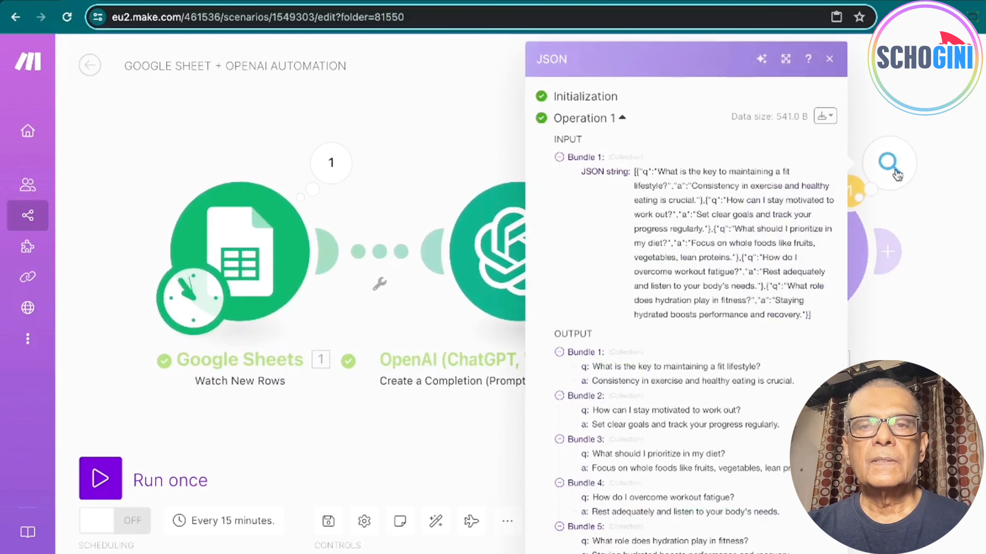
Step: Compare the Parse JSON module's input JSON string with its output bundles, collapse them all and close the results
left_click(559, 352)
left_click(559, 368)
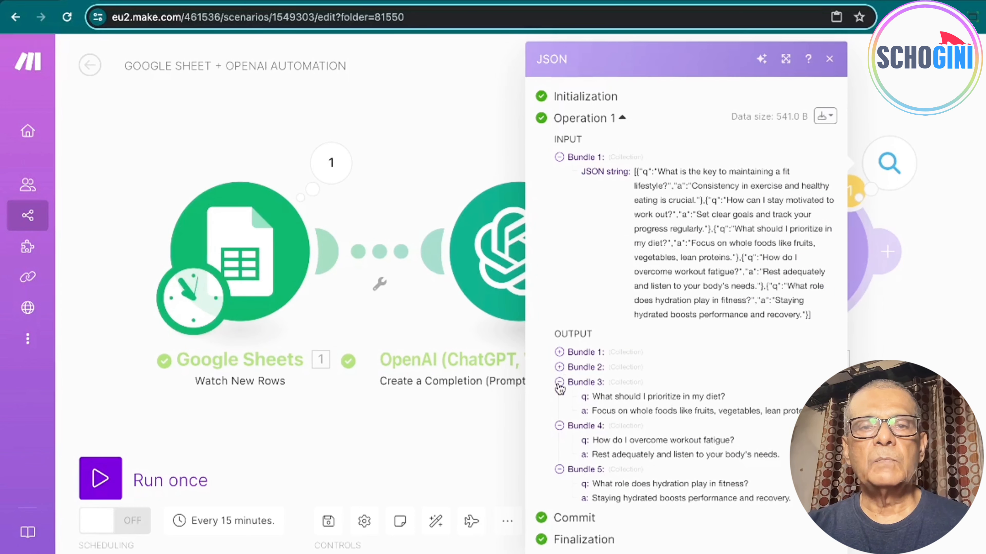
left_click(559, 382)
left_click(559, 397)
left_click(559, 412)
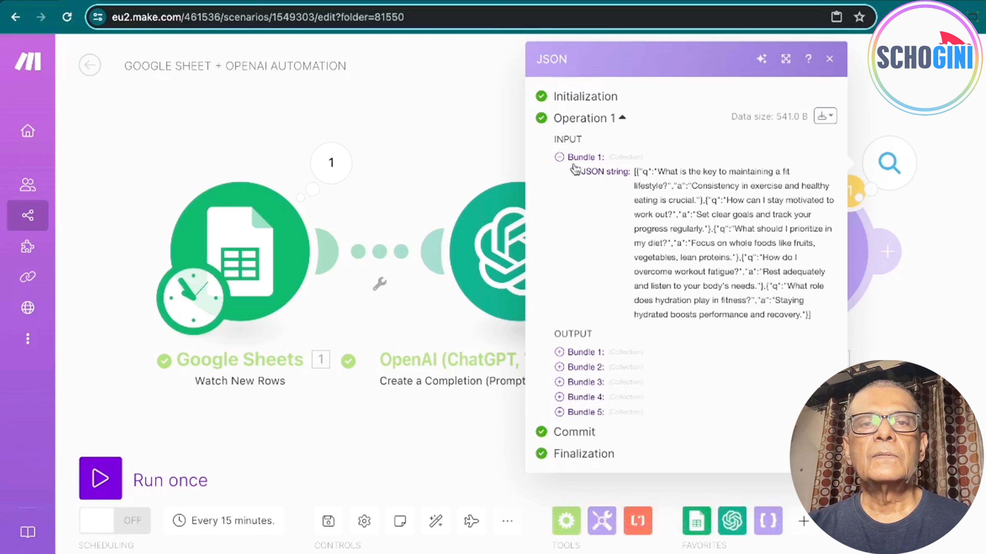
left_click_drag(636, 171, 826, 327)
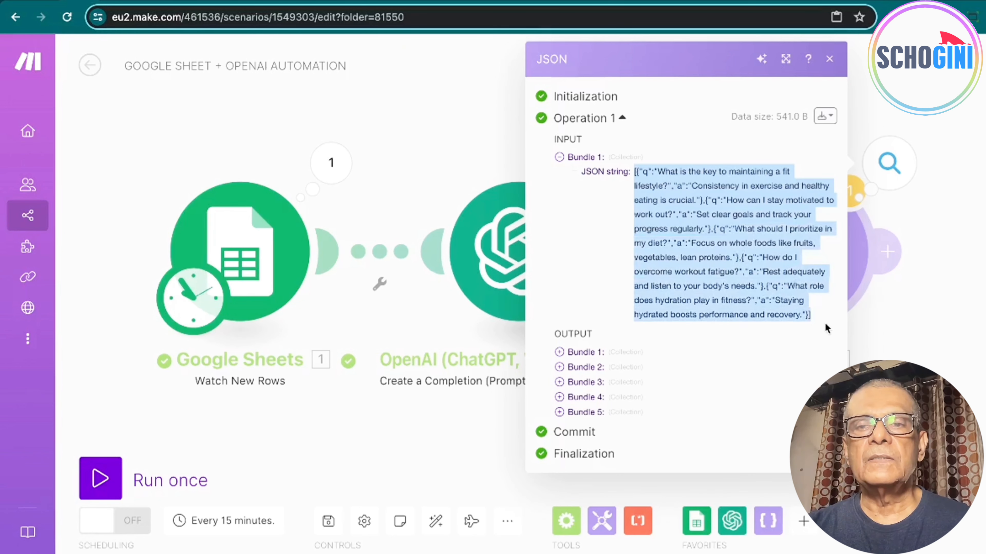
left_click(559, 157)
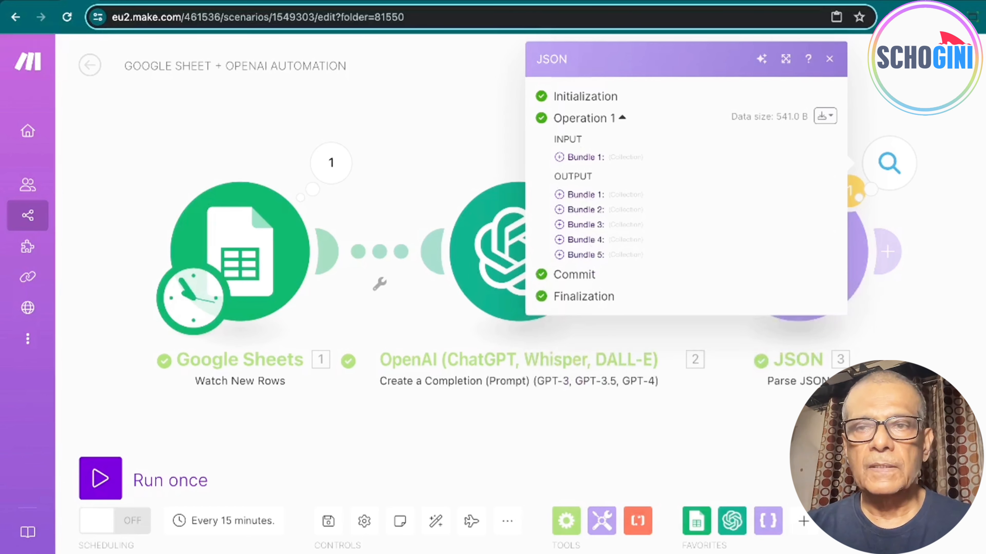
key("Escape")
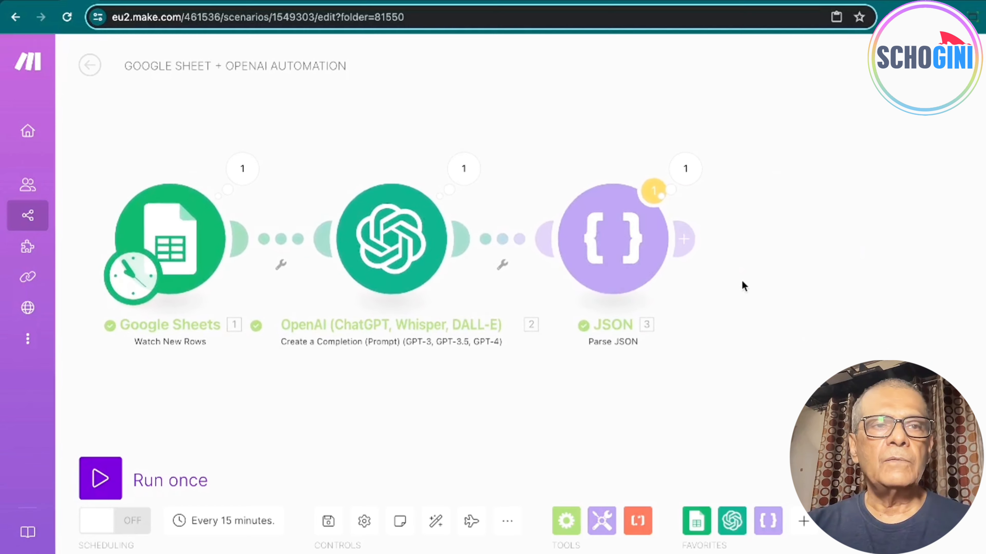
Step: Add a Google Sheets Add a Row module after the Parse JSON module
left_click(704, 237)
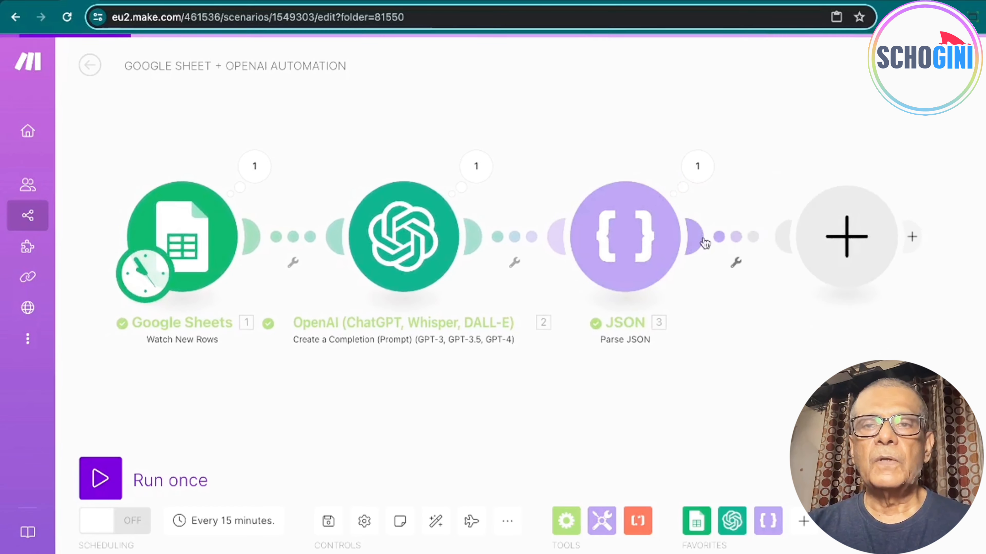
left_click(900, 132)
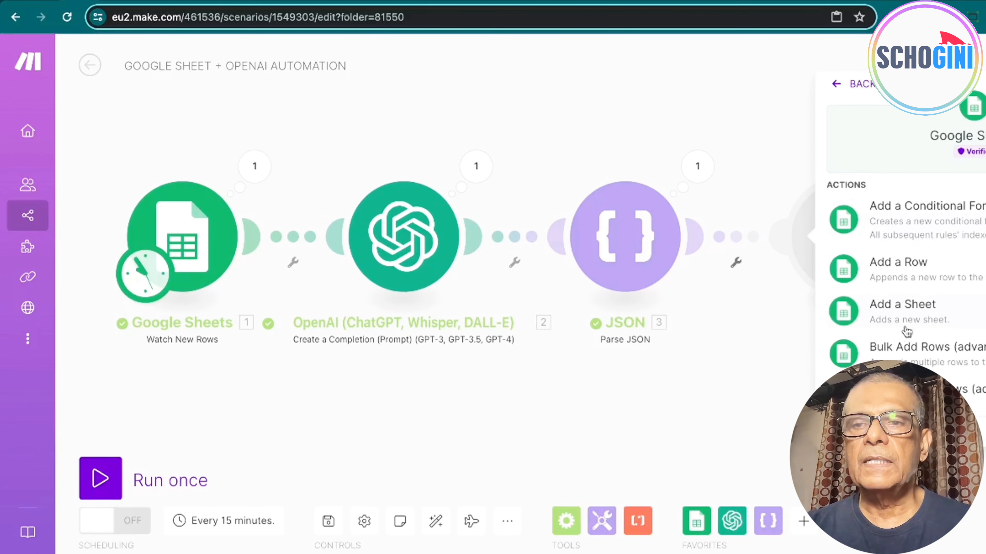
scroll(910, 342, "down", 5)
scroll(922, 328, "down", 3)
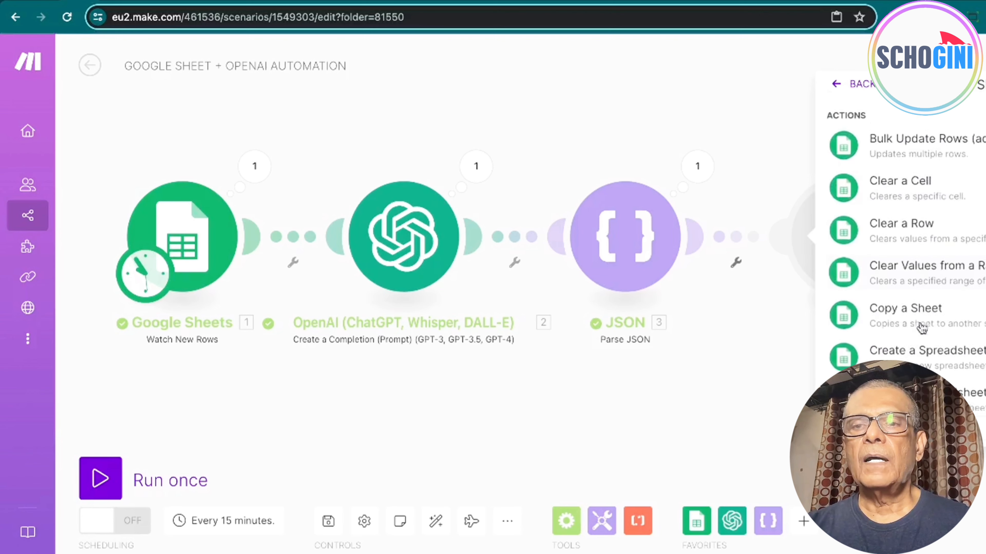
scroll(921, 328, "up", 8)
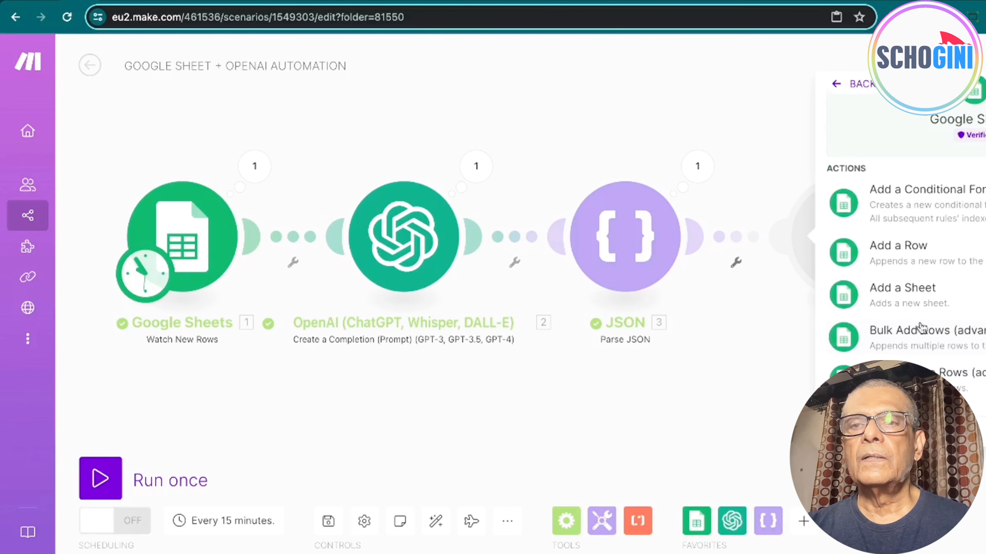
left_click(906, 249)
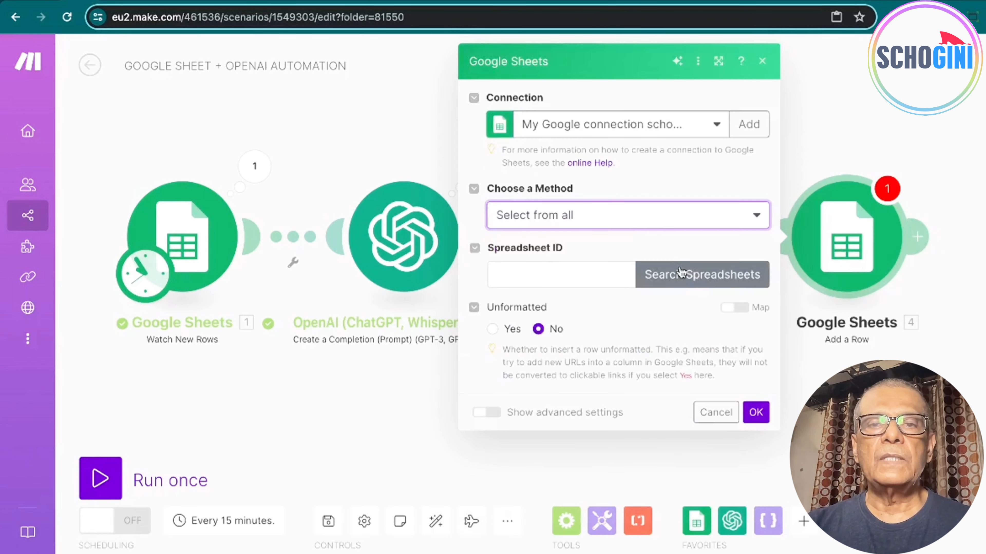
Step: Search the spreadsheets for "tutorial" and select the matching one as the Add a Row module's spreadsheet
left_click(680, 272)
left_click(837, 253)
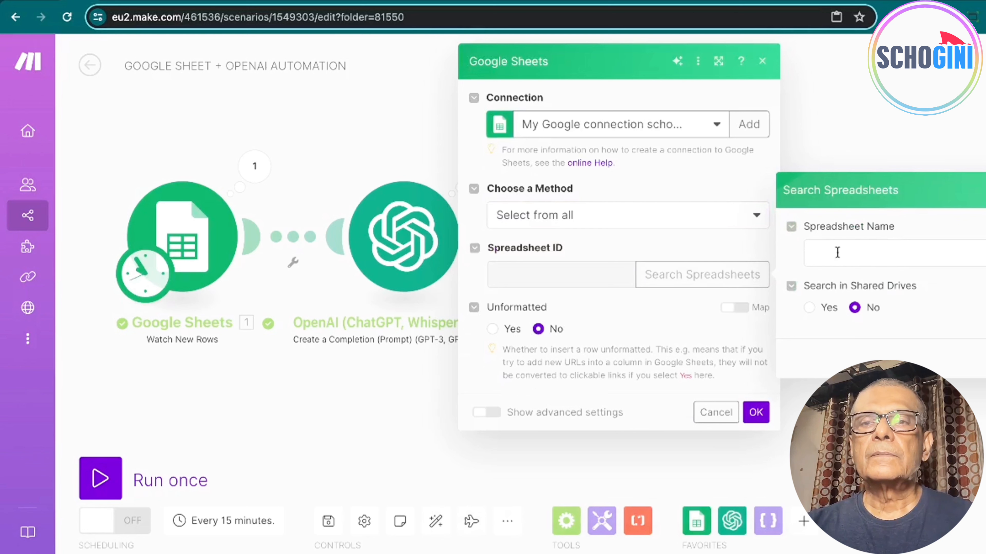
left_click(909, 293)
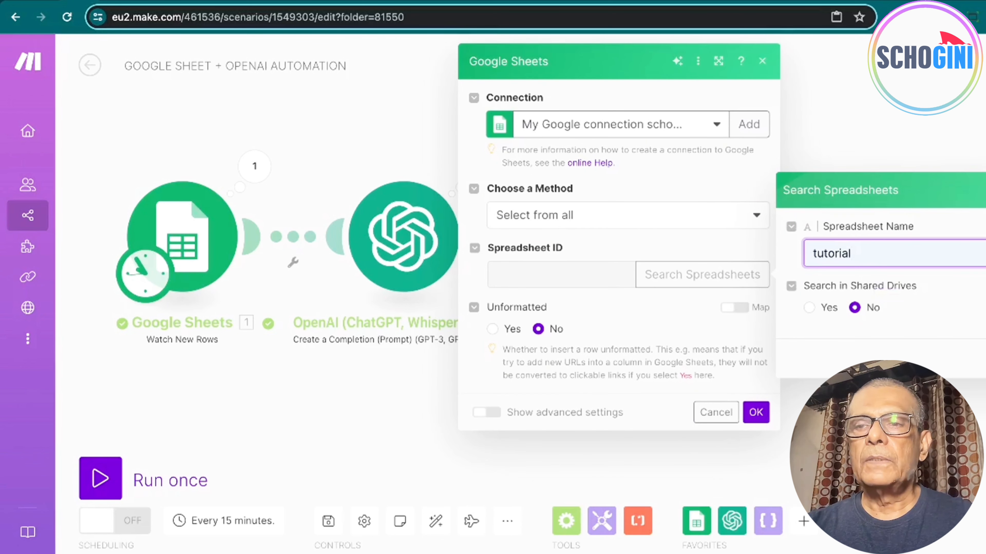
left_click(984, 358)
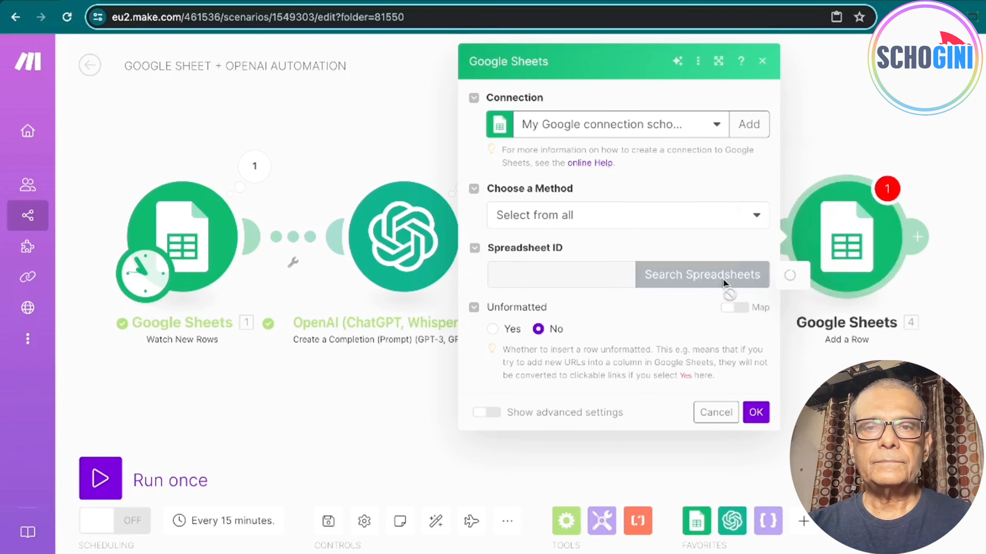
left_click(816, 287)
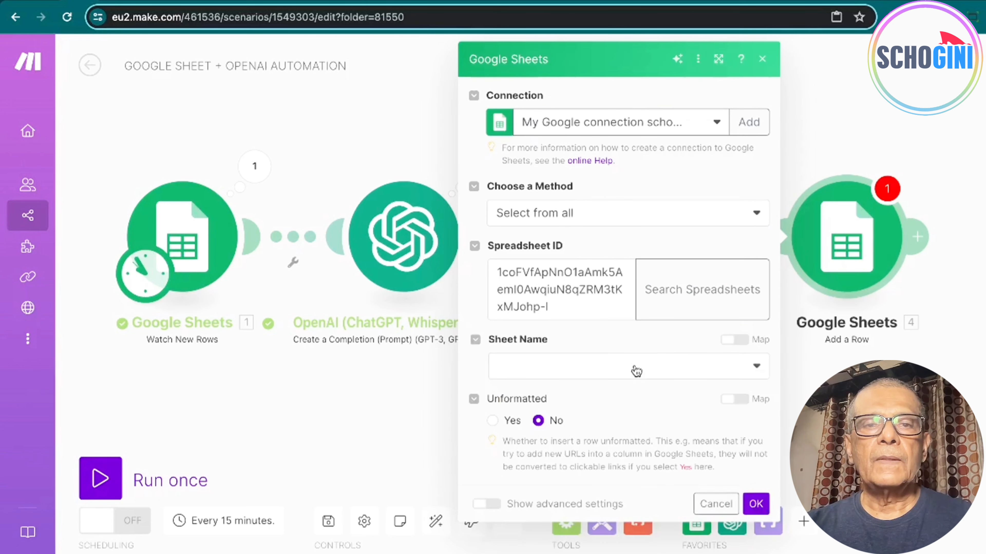
Step: Set the Add a Row module's sheet name to QandA, table contains headers to No and column range to A-Z
left_click(635, 371)
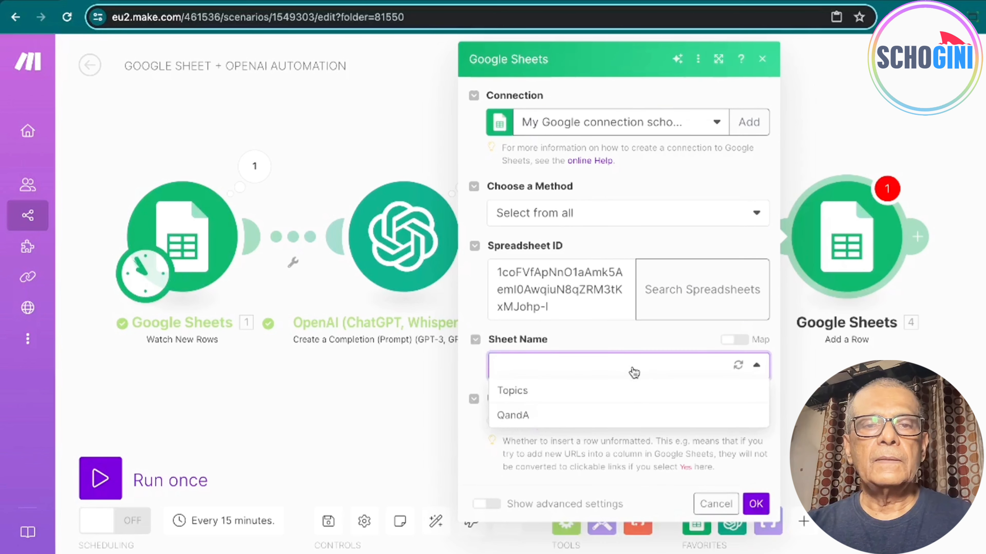
left_click(563, 418)
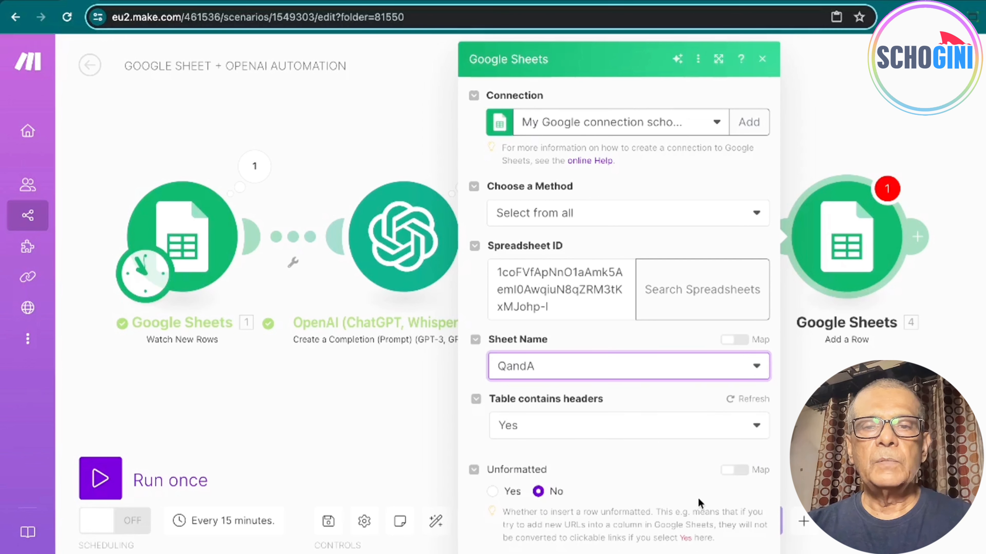
left_click(671, 430)
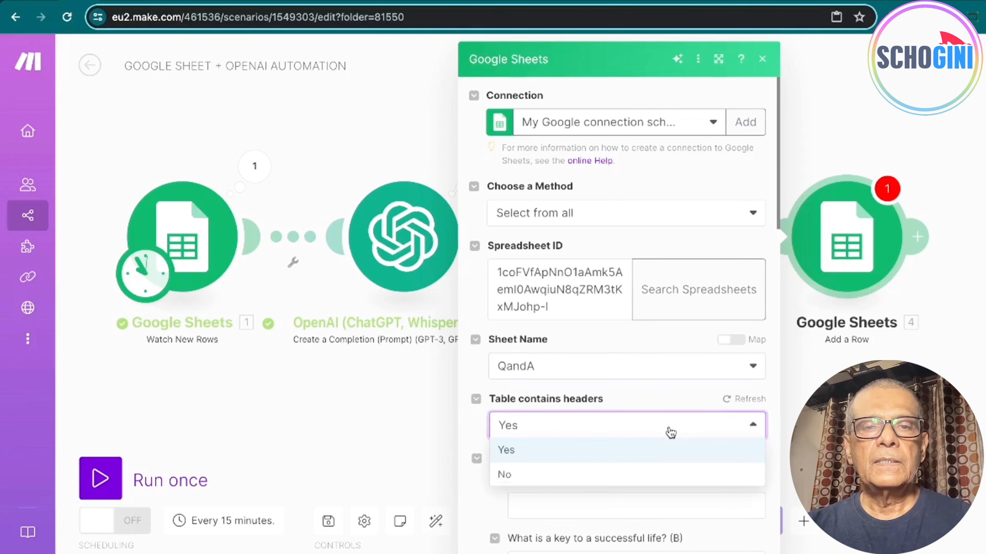
left_click(614, 477)
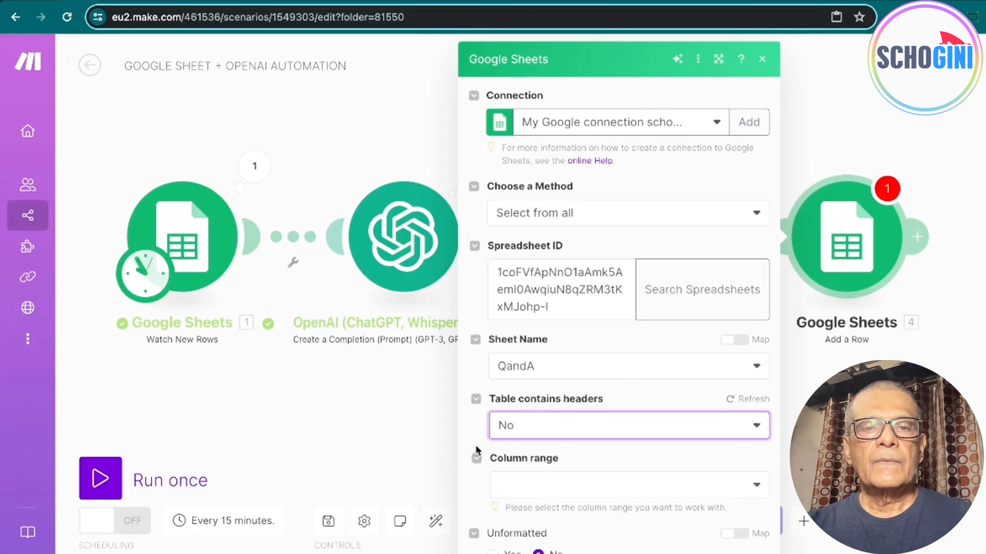
left_click(596, 491)
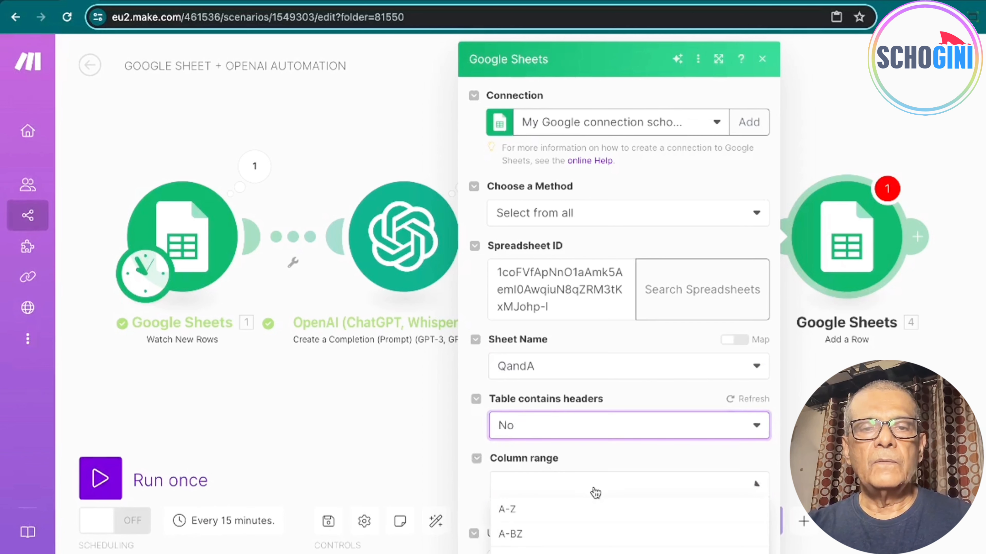
left_click(534, 511)
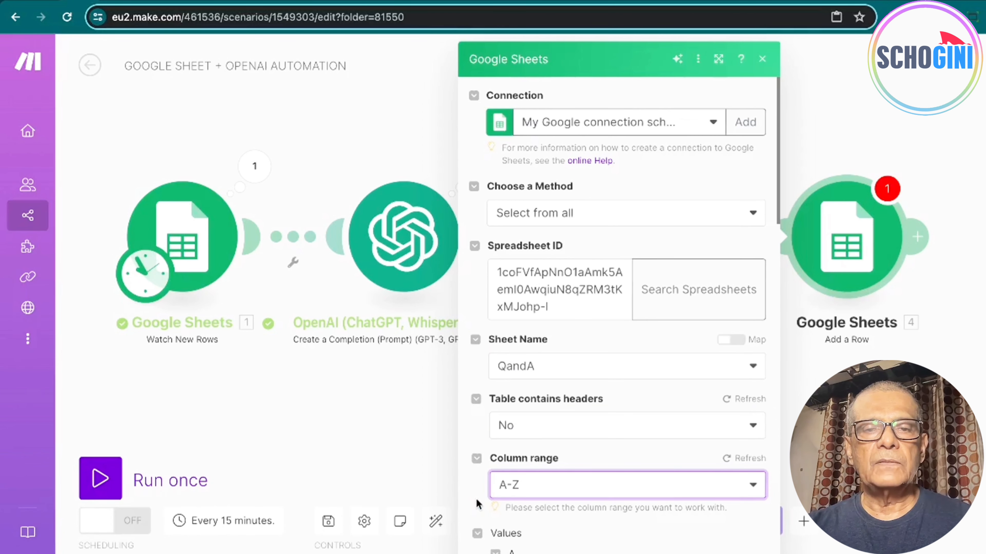
Step: Map column A of the new row to the Stress Free Life (A) value from the Watch New Rows module
scroll(475, 499, "down", 6)
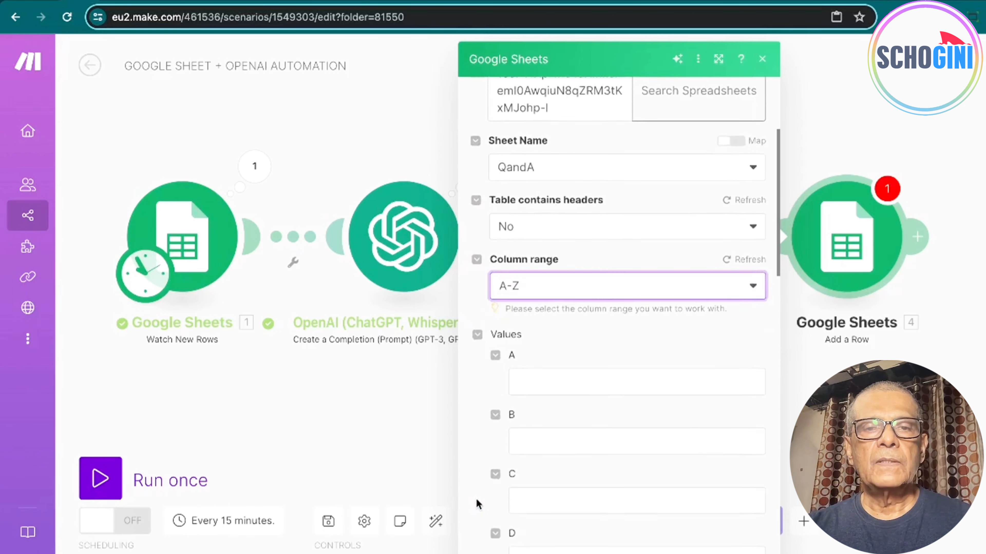
left_click(537, 276)
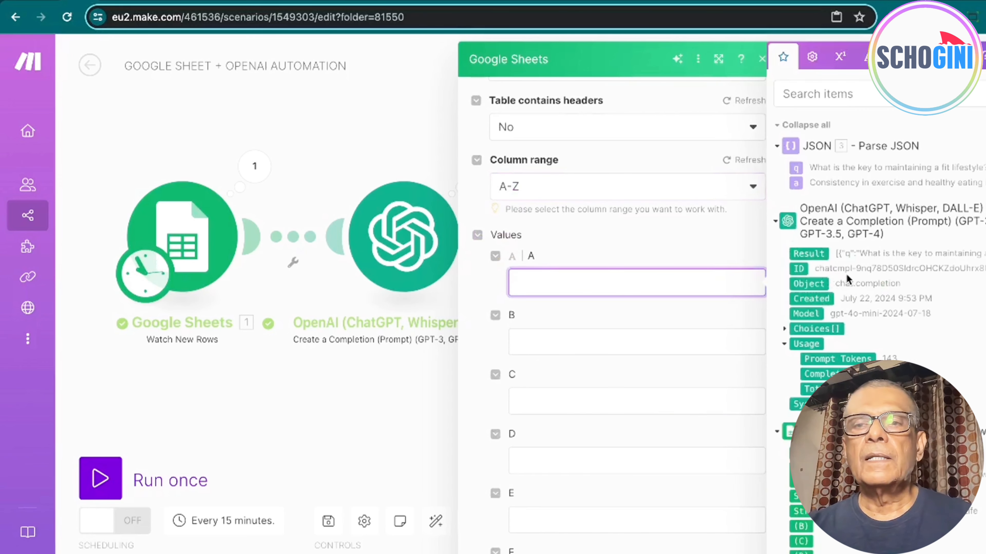
scroll(885, 321, "down", 6)
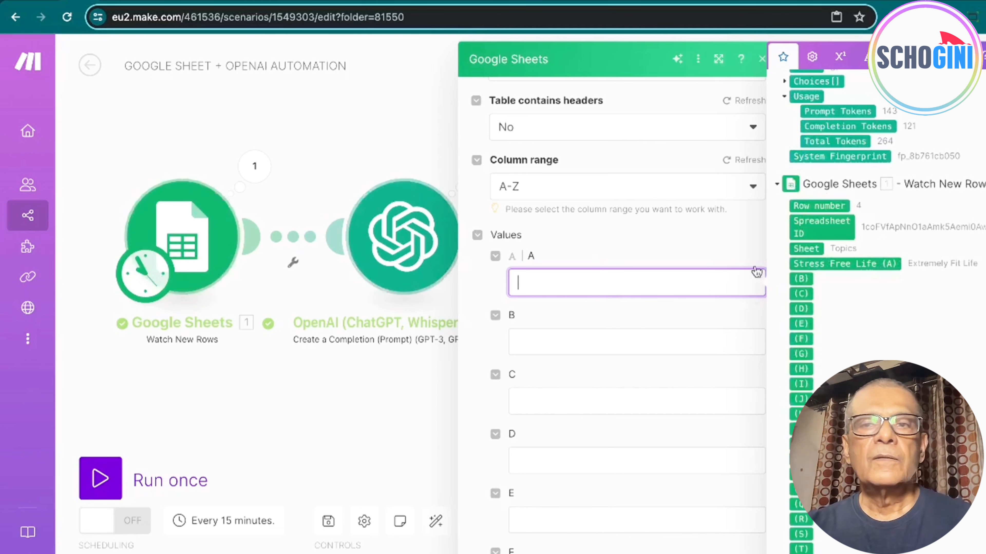
left_click(845, 264)
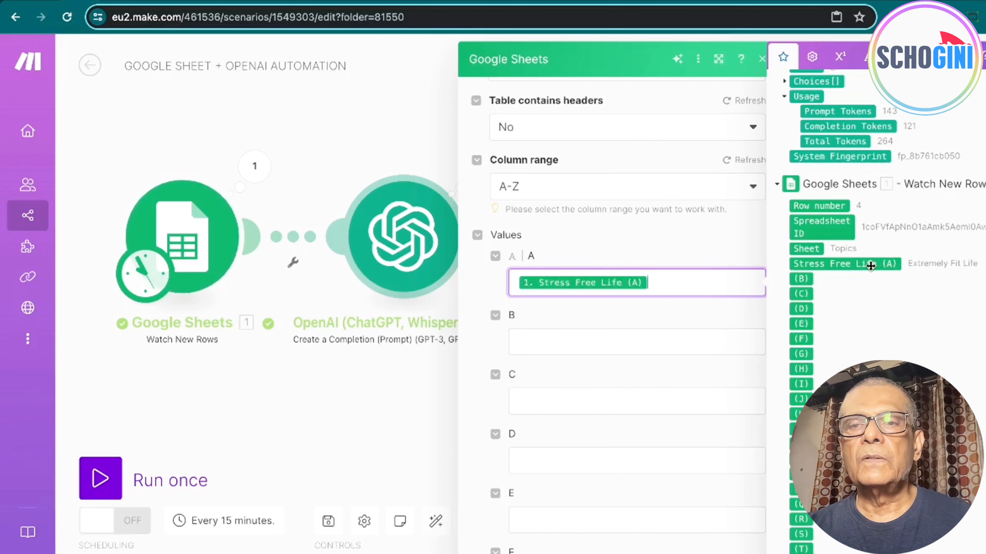
Step: Map the new row's column B to q and column C to a from Parse JSON, and confirm the Add a Row module's settings
left_click(634, 333)
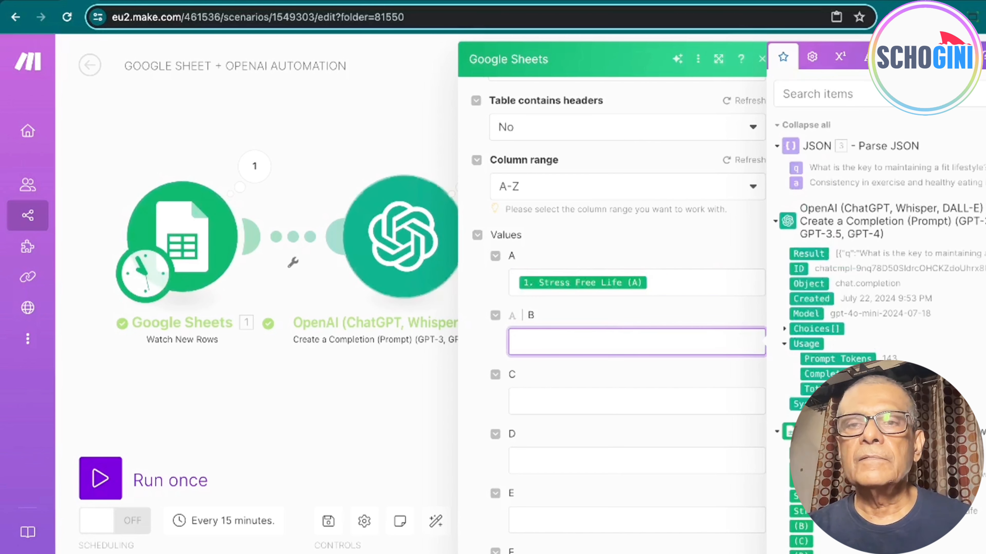
left_click(796, 168)
left_click(596, 403)
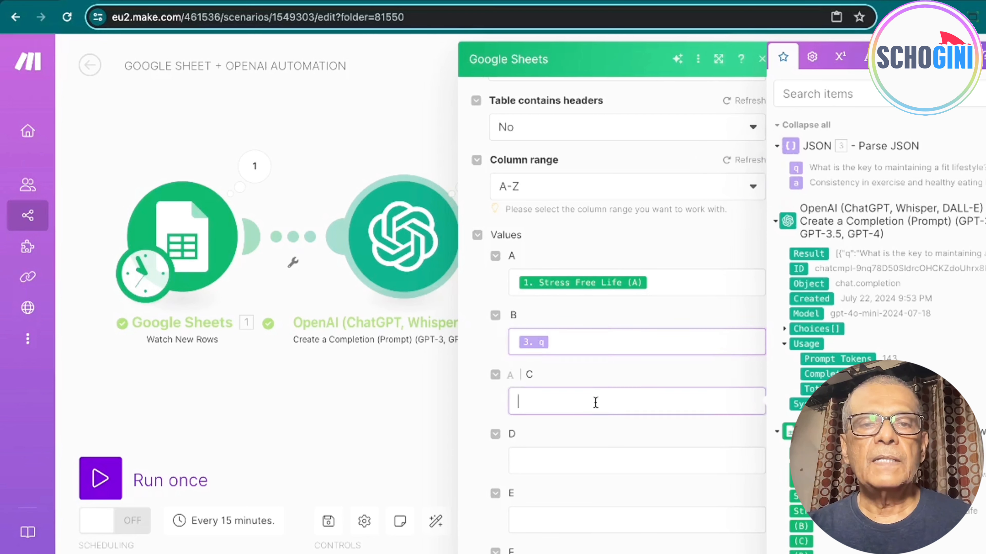
left_click(796, 185)
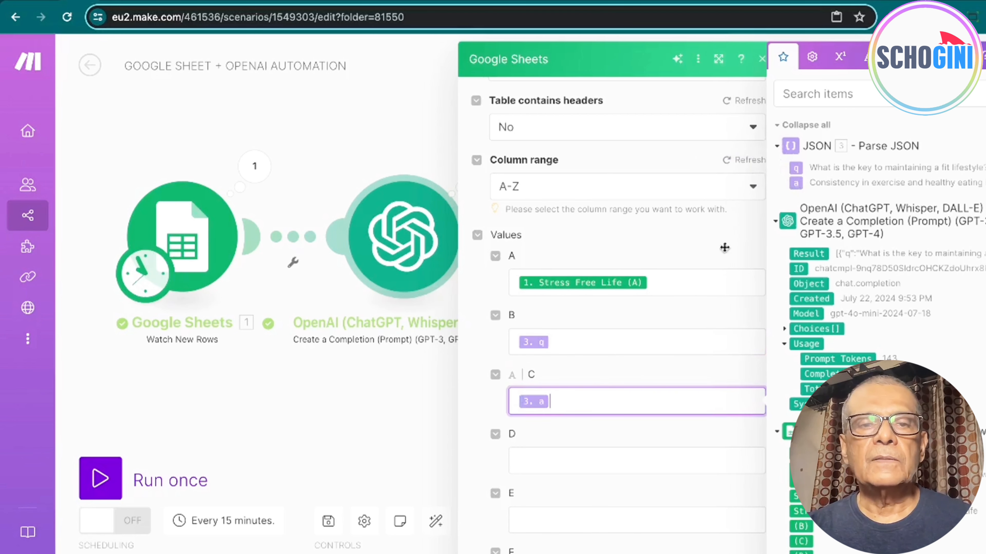
left_click(480, 408)
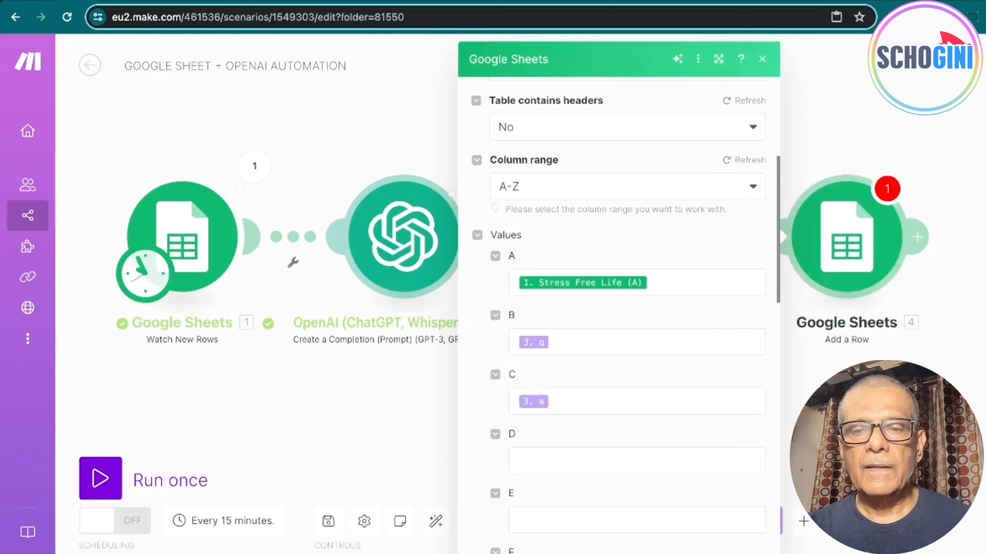
left_click(746, 553)
left_click(856, 266)
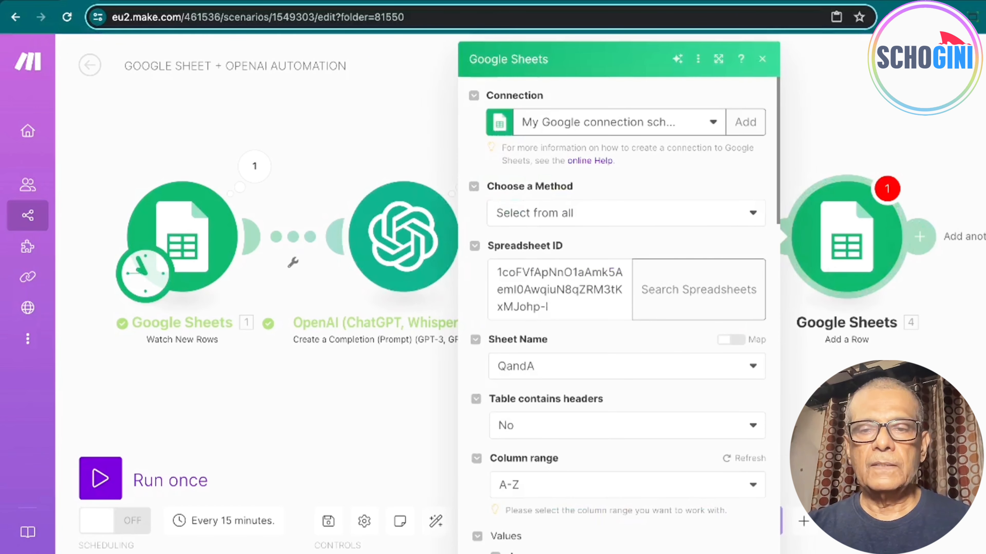
left_click(746, 553)
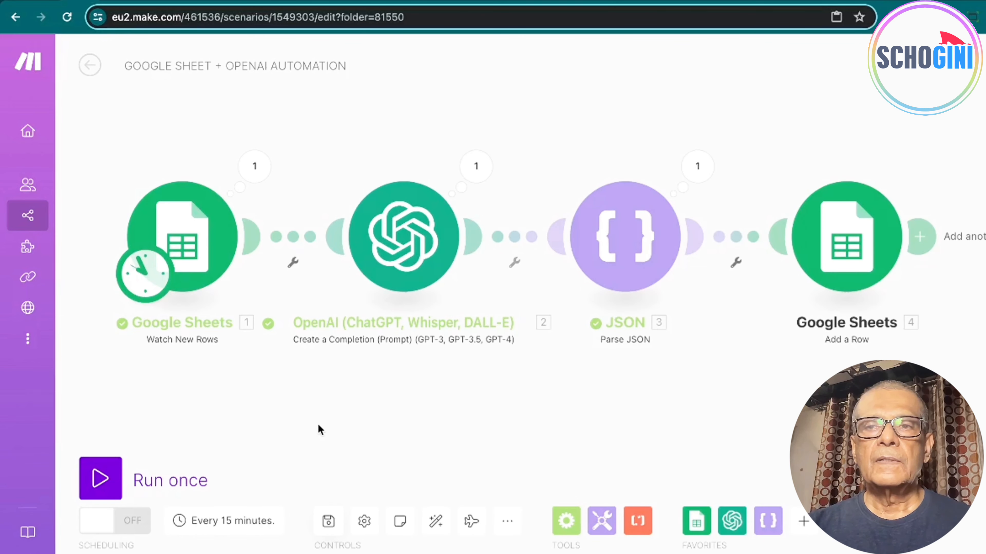
Step: Run the scenario once and check the QandA sheet of the TUTORIAL1 spreadsheet for the added rows, returning to Make
left_click(105, 478)
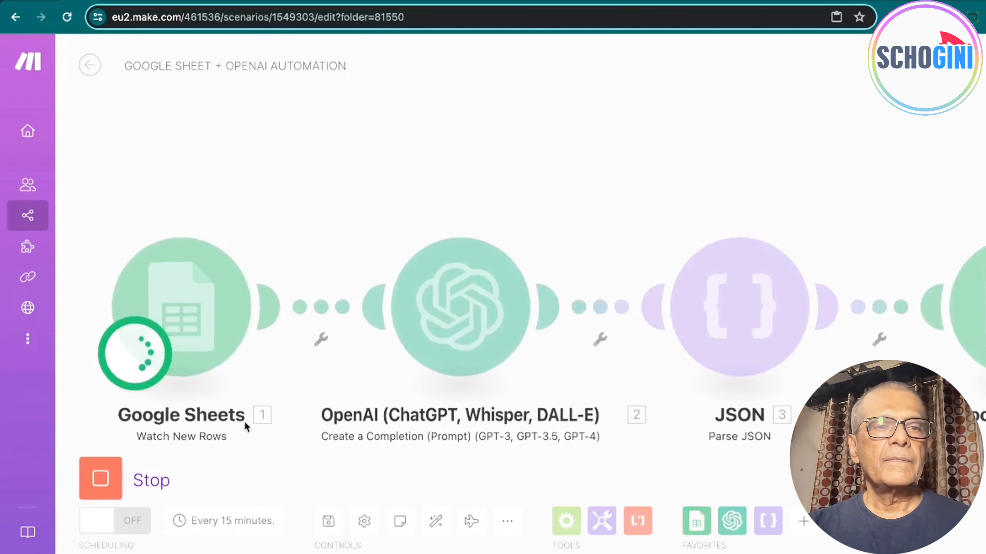
left_click(145, 1)
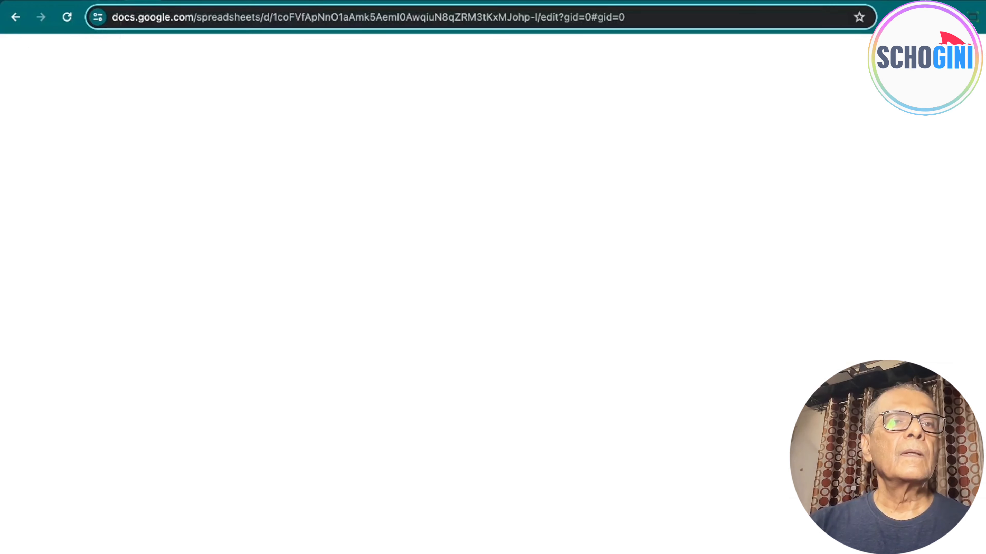
left_click(184, 553)
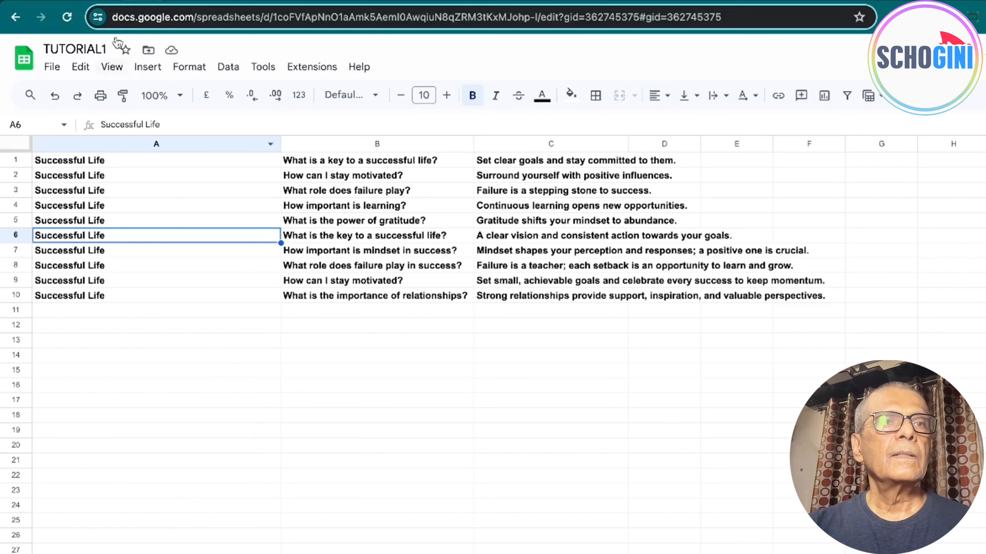
left_click(89, 3)
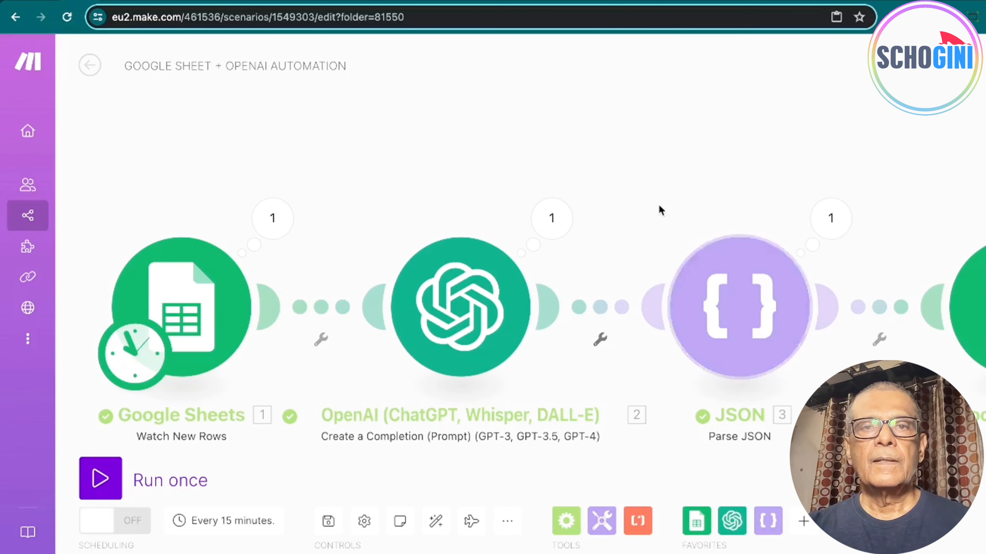
Step: Add a Tools Sleep module and insert it between the Parse JSON and Add a Row modules
left_click_drag(660, 183, 643, 122)
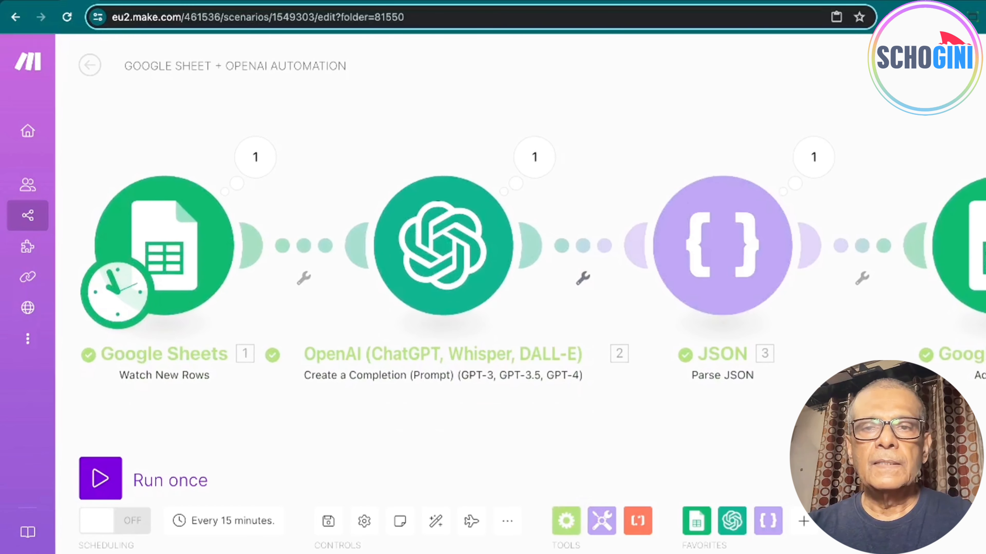
right_click(862, 72)
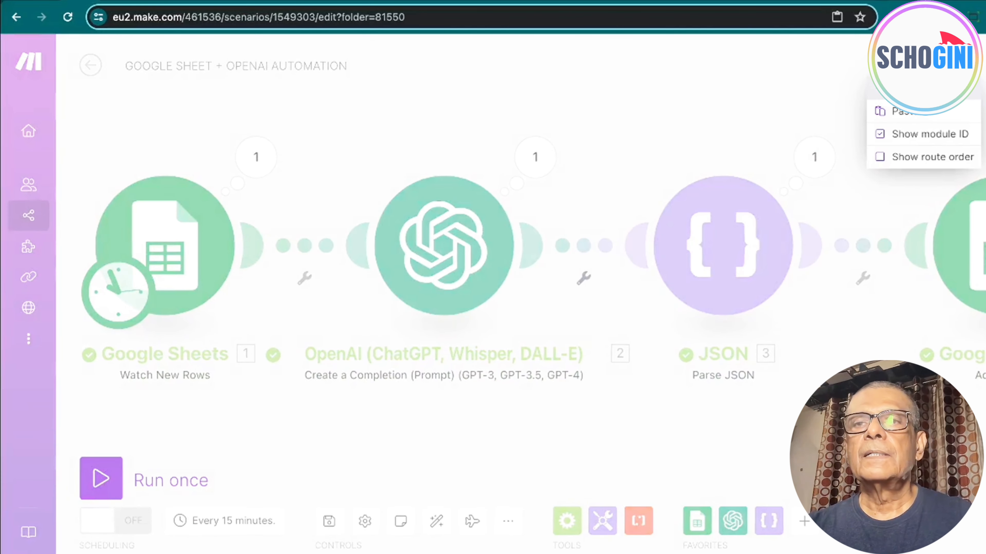
left_click(877, 109)
left_click(871, 141)
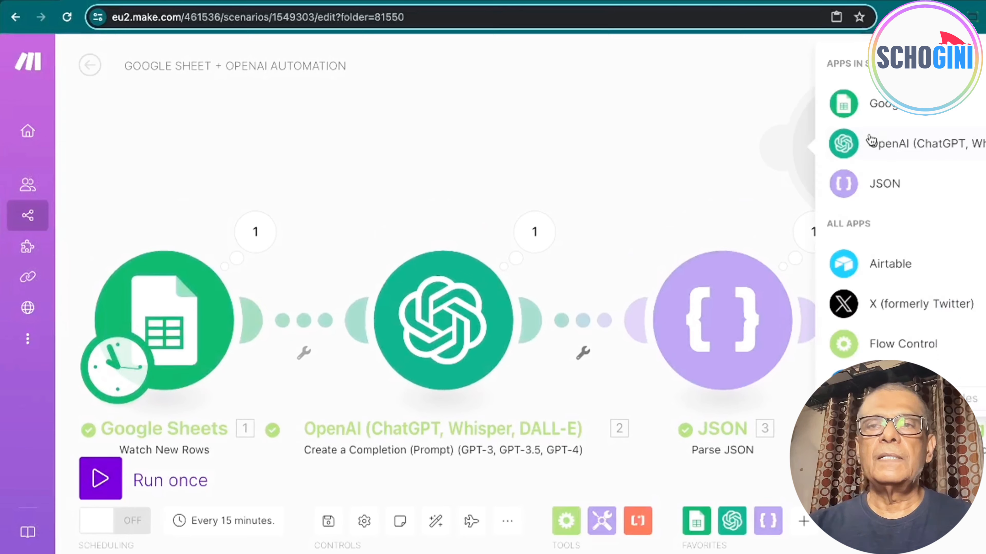
type("sle")
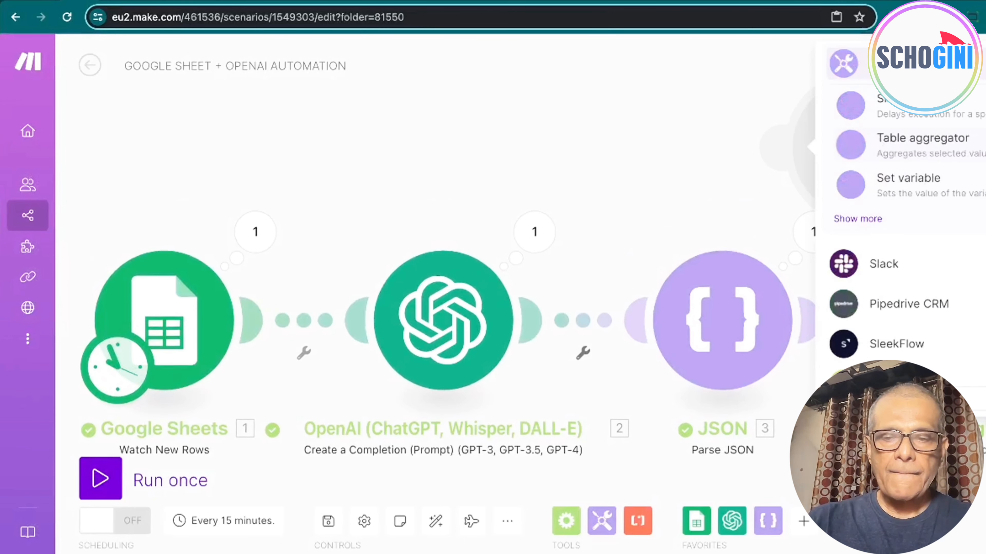
left_click(877, 106)
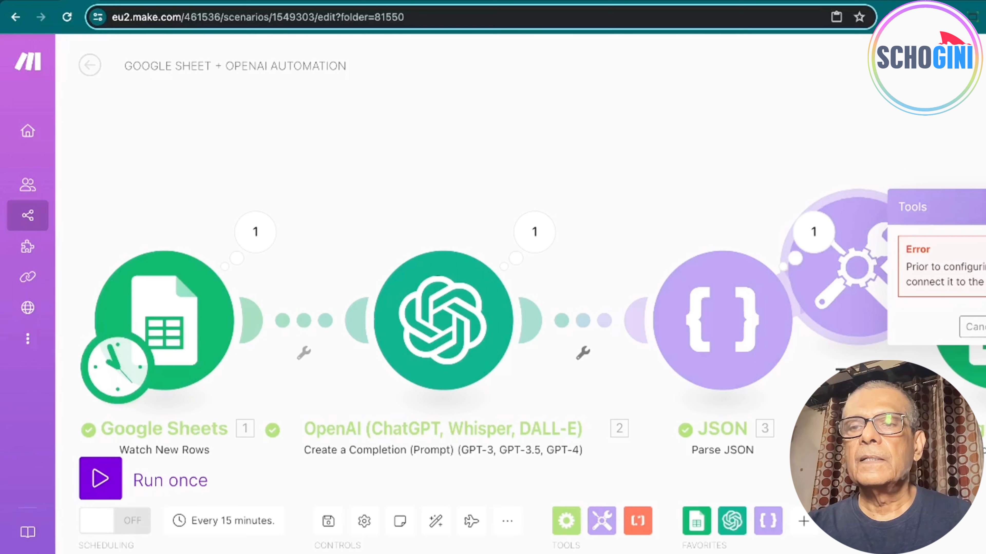
left_click_drag(887, 270, 891, 180)
Step: Set the Sleep module's delay to 5 seconds
left_click(895, 181)
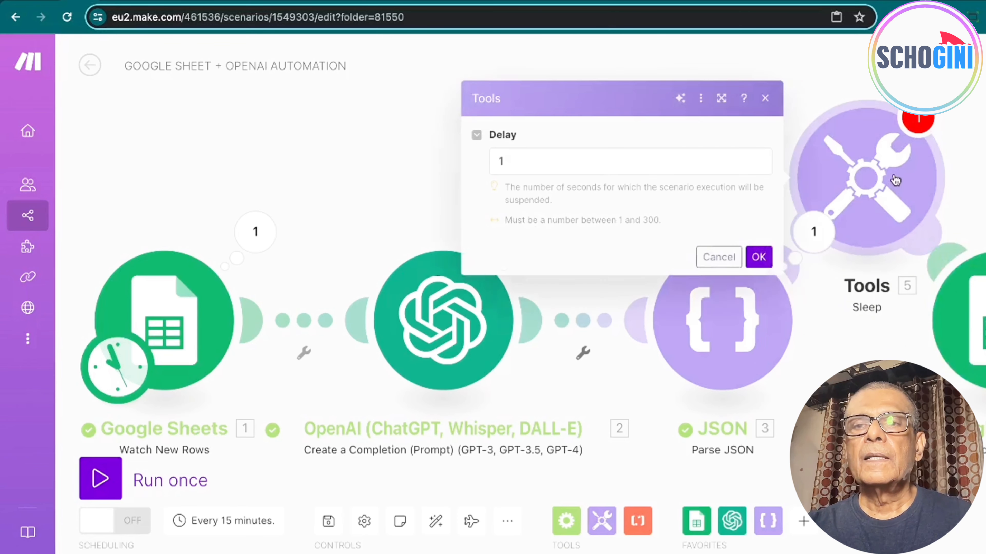
left_click_drag(538, 158, 481, 163)
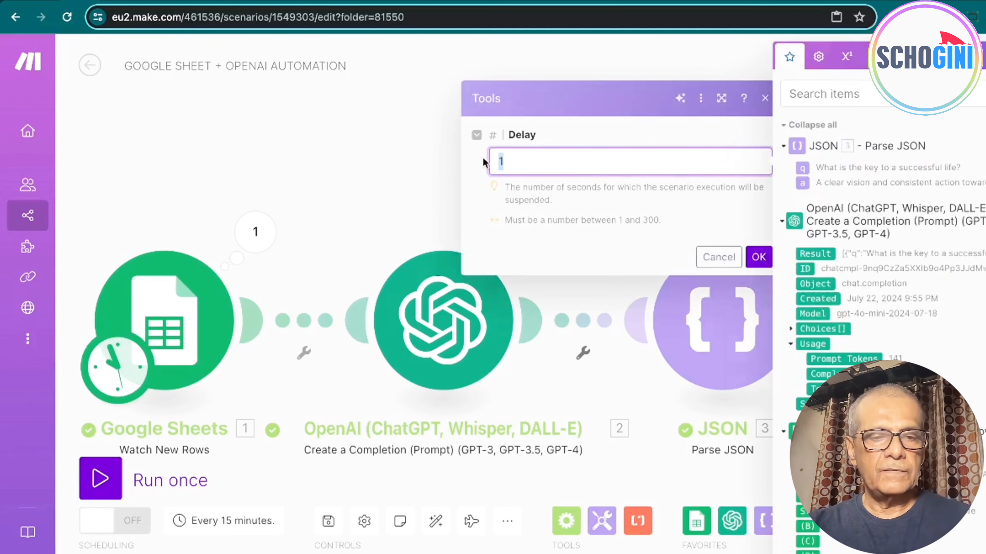
type("5")
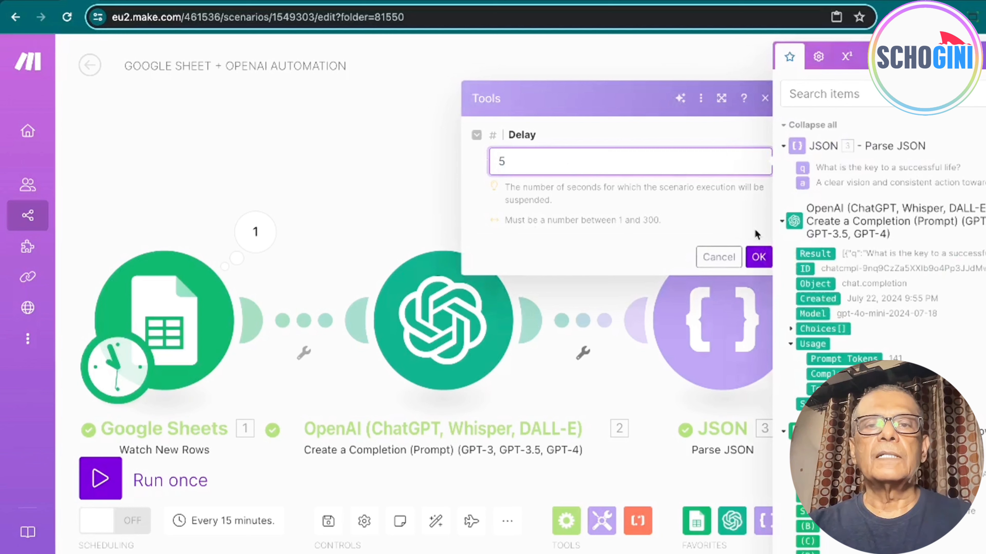
left_click(758, 257)
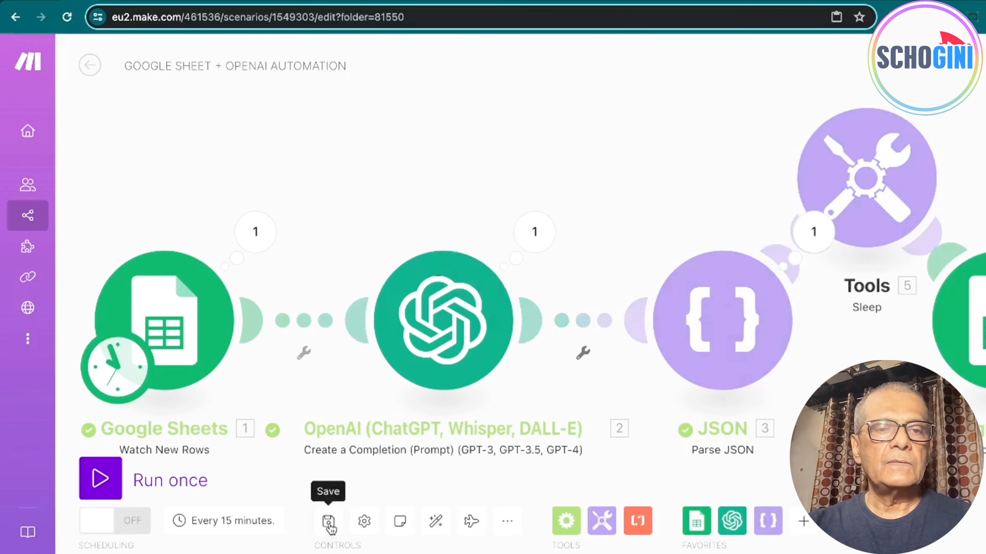
Step: Run the scenario once and inspect the operation details of the Watch New Rows module
left_click(100, 478)
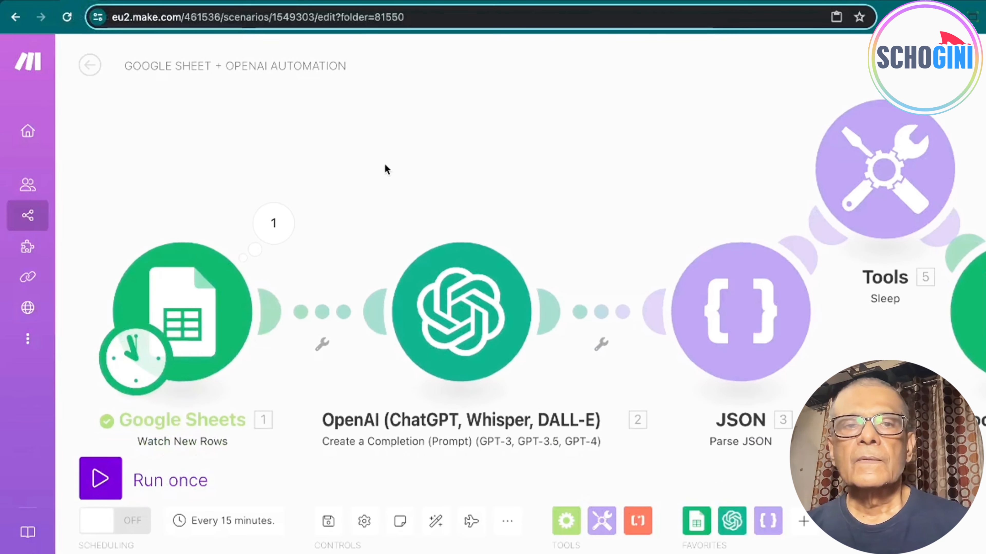
left_click(275, 233)
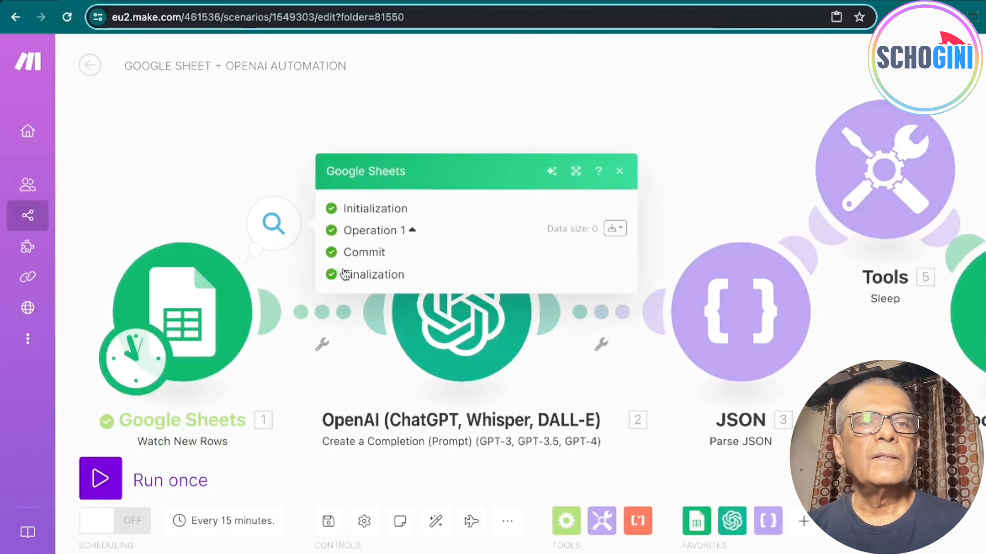
left_click(230, 184)
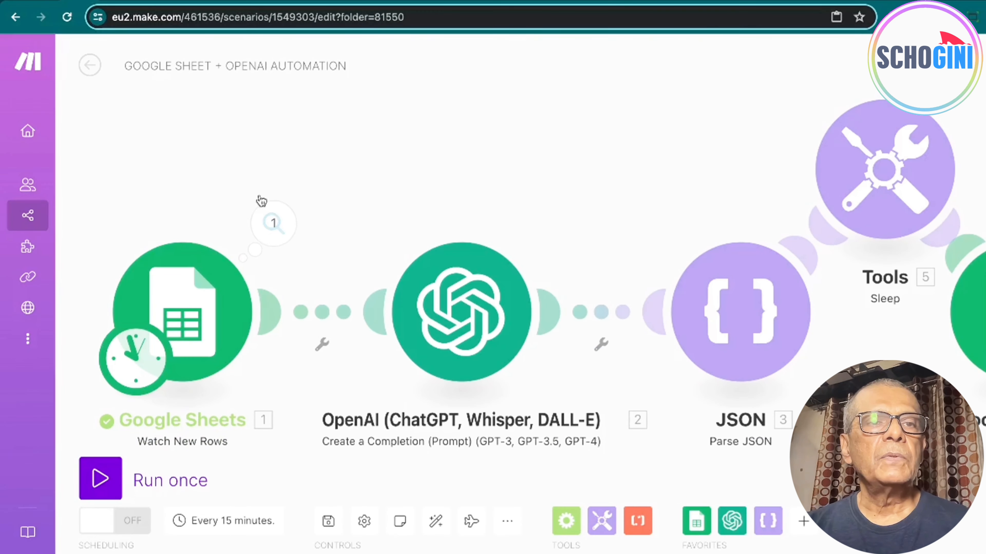
Step: Set the Watch New Rows module to start since specific ID 0
right_click(197, 303)
left_click(235, 360)
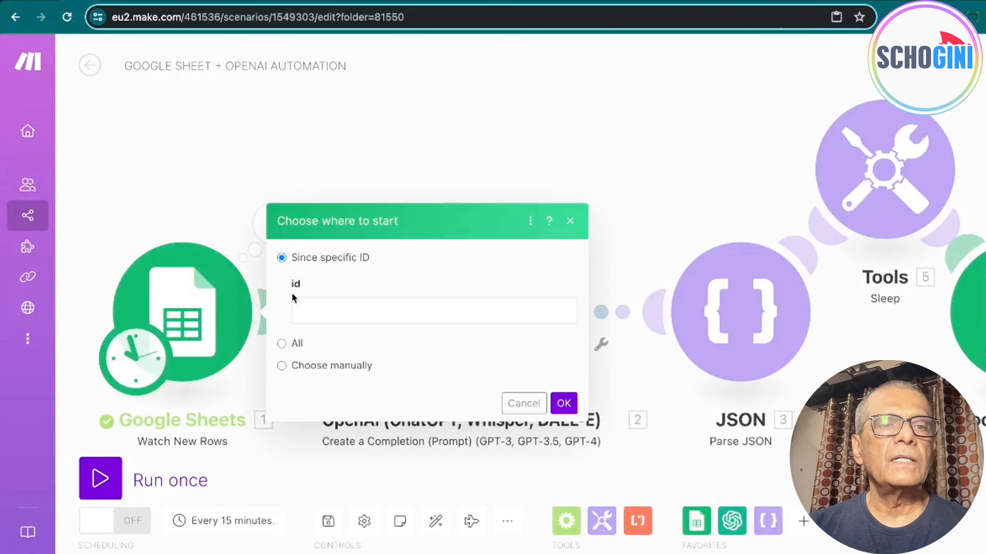
left_click(310, 318)
type("0")
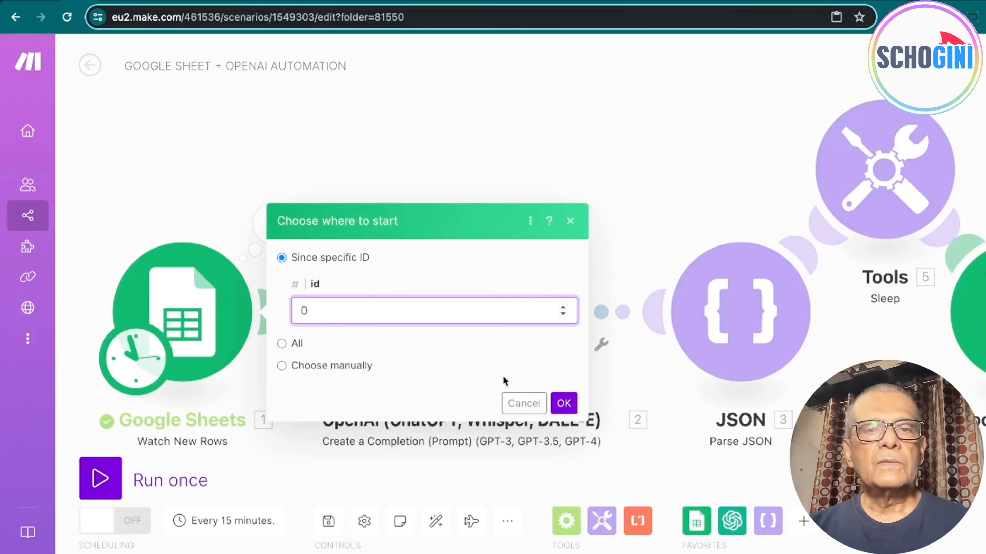
left_click(564, 404)
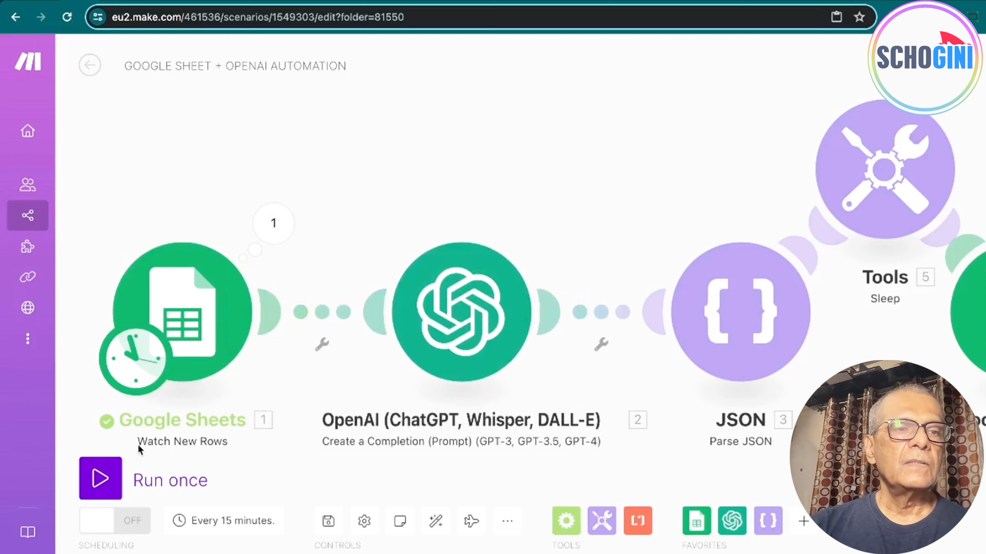
Step: Run the scenario once again and review the question-and-answer rows added to the QandA sheet, returning to Make
left_click(100, 478)
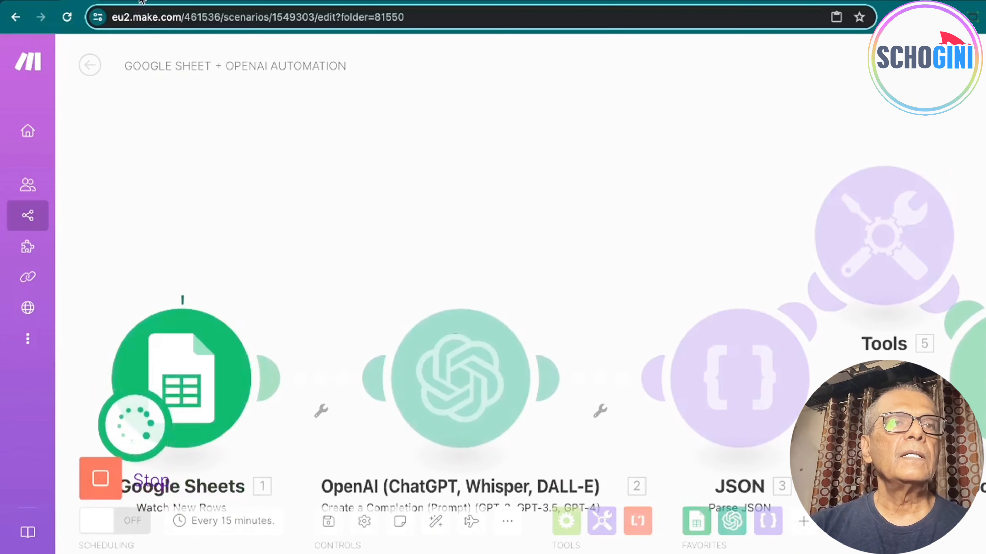
left_click(141, 3)
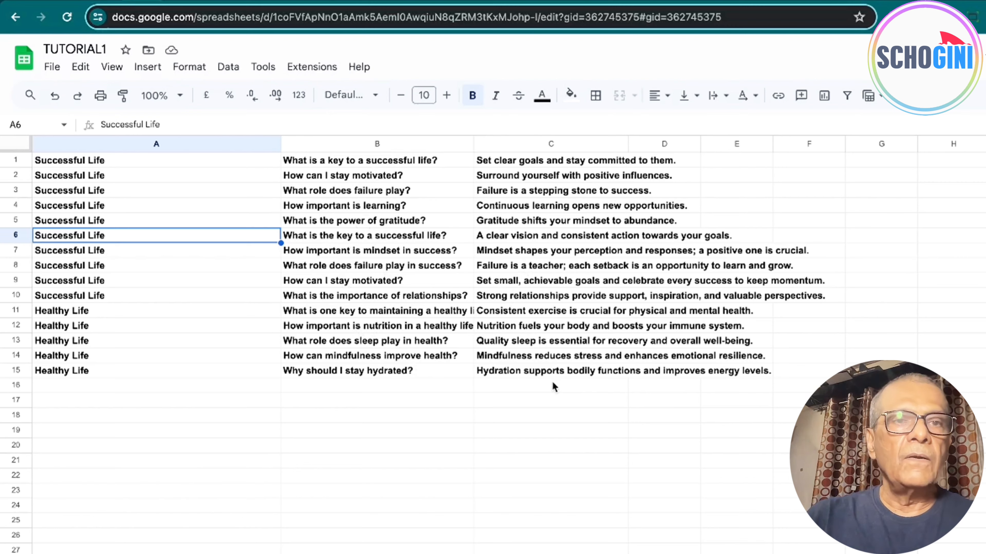
left_click(86, 0)
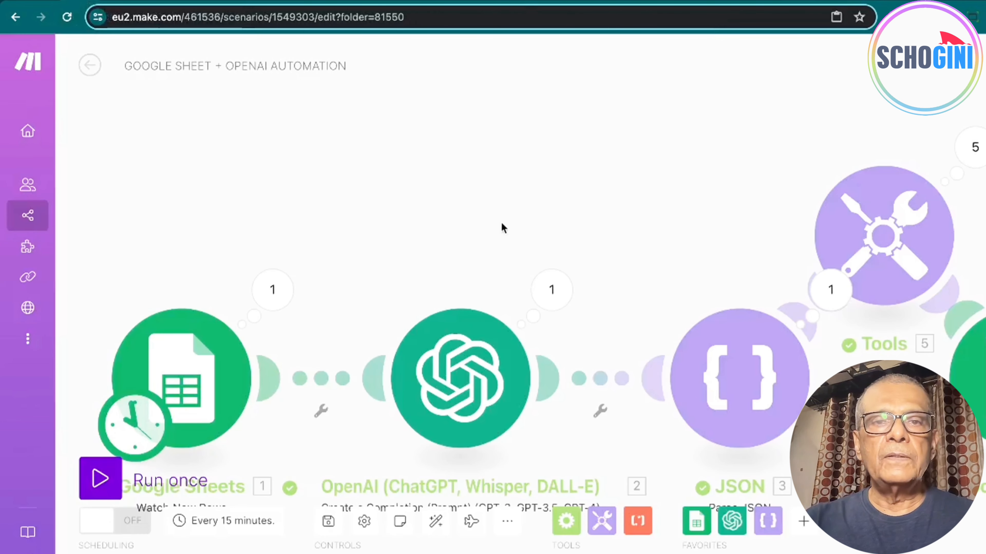